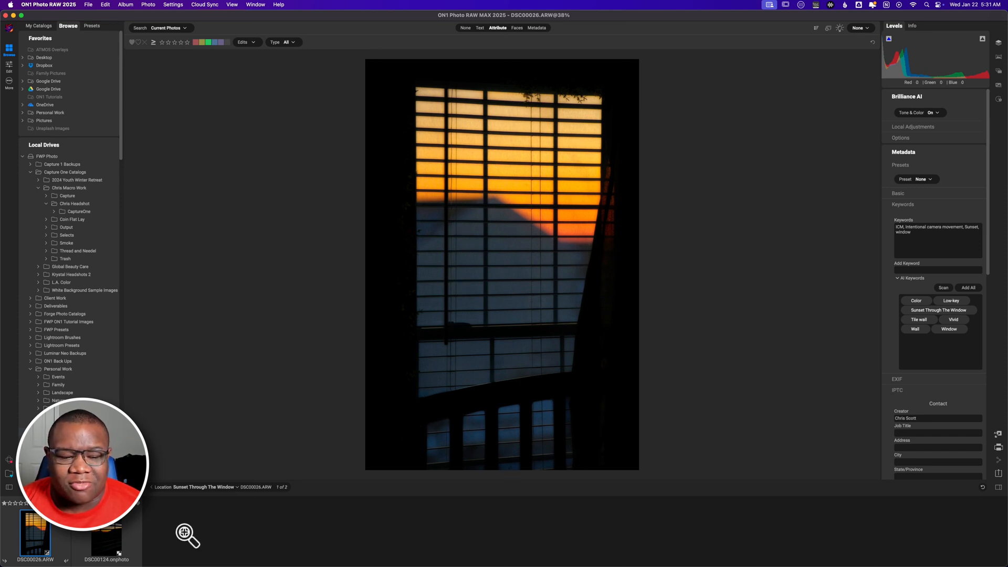
- Clear the green label filter and browse the full Sunset Through The Window folder as a thumbnail grid
click(107, 536)
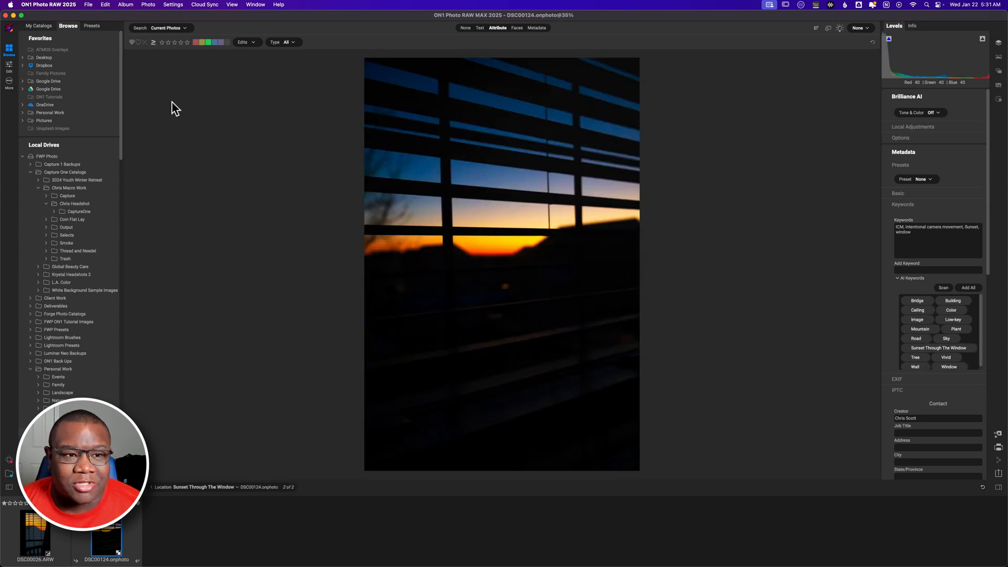
click(209, 42)
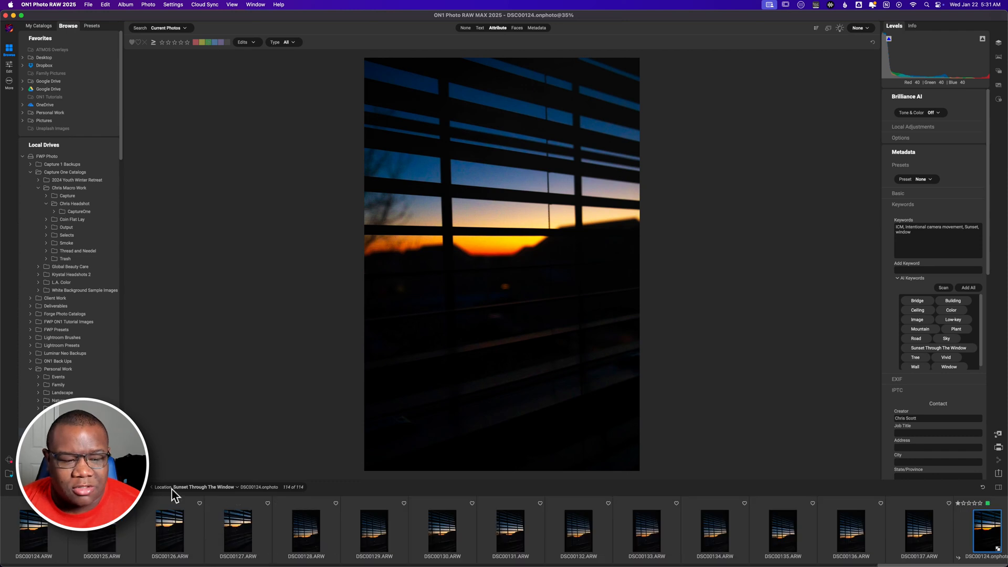
key(g)
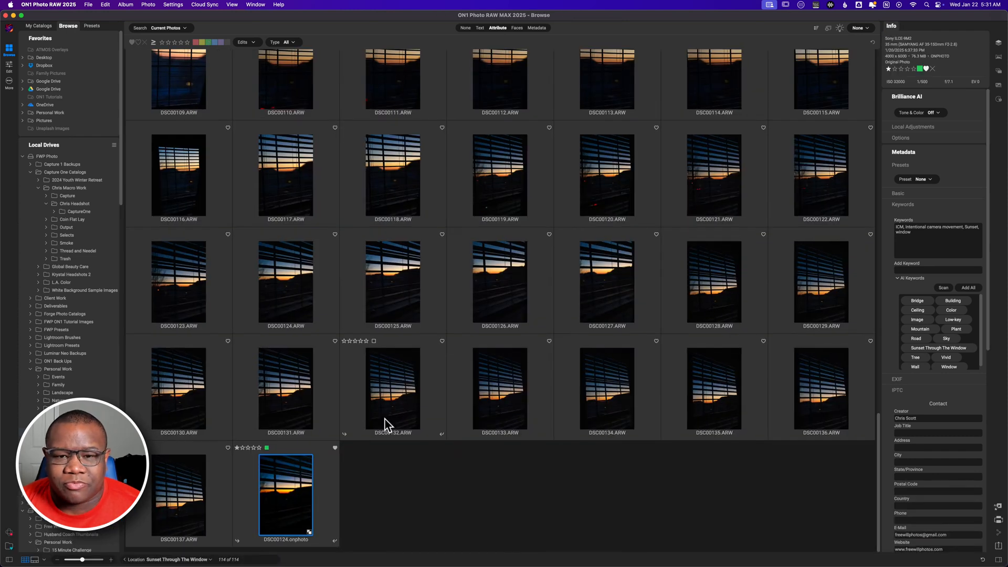
scroll(612, 263, up, 5)
scroll(613, 263, up, 6)
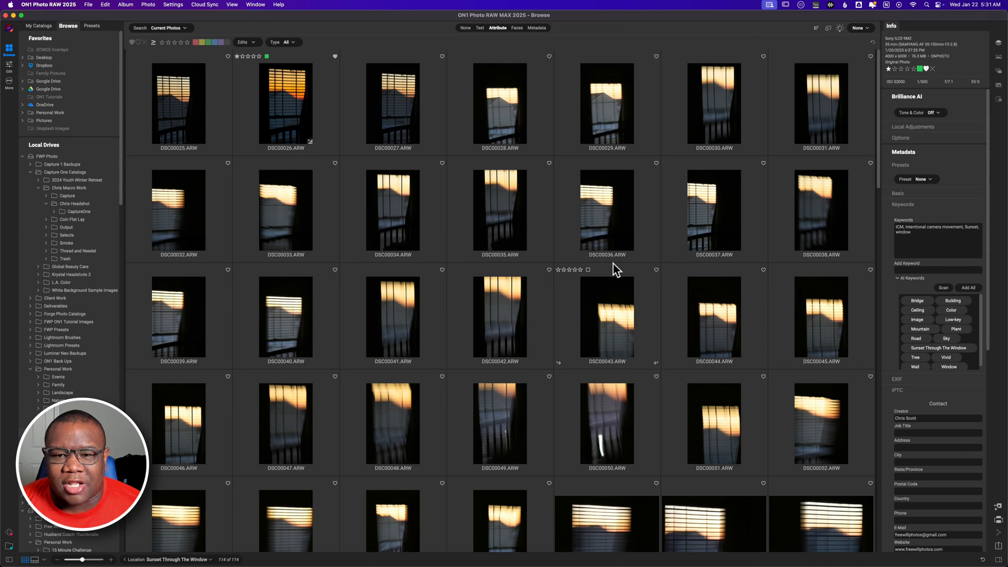
scroll(612, 263, down, 7)
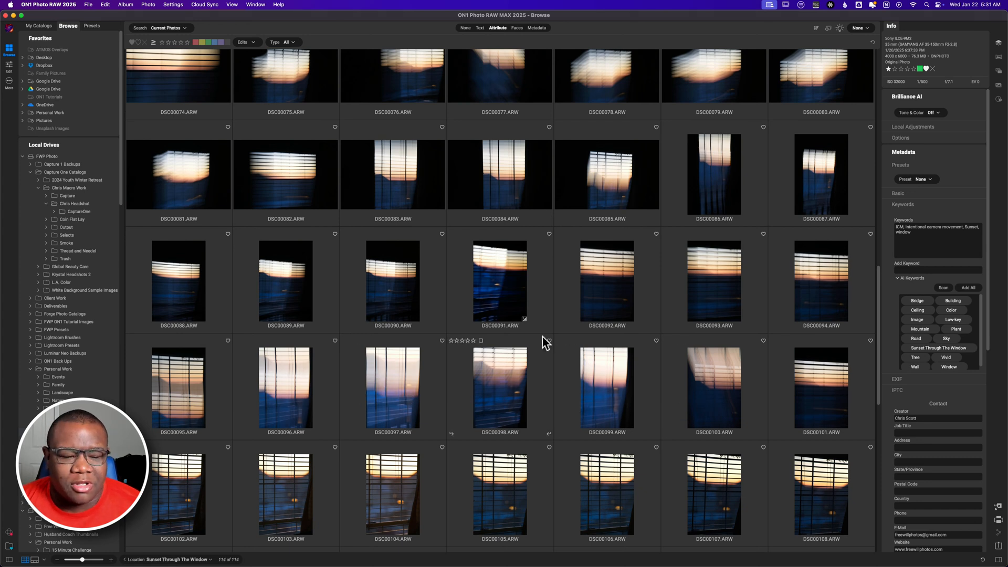
- Filter the folder to green-labelled photos and open DSC00026.ARW for editing, comparing it with its unedited version
click(208, 42)
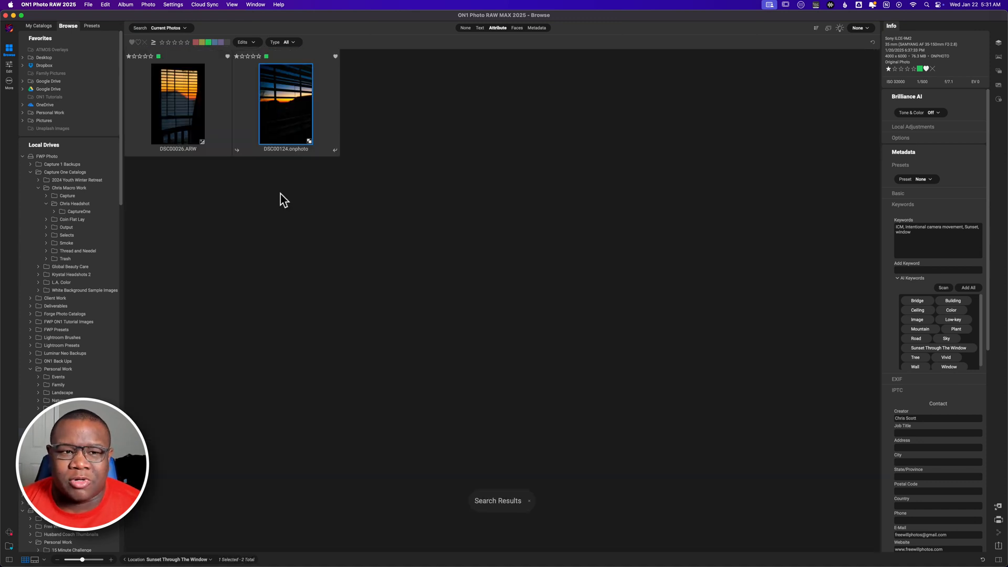
click(192, 124)
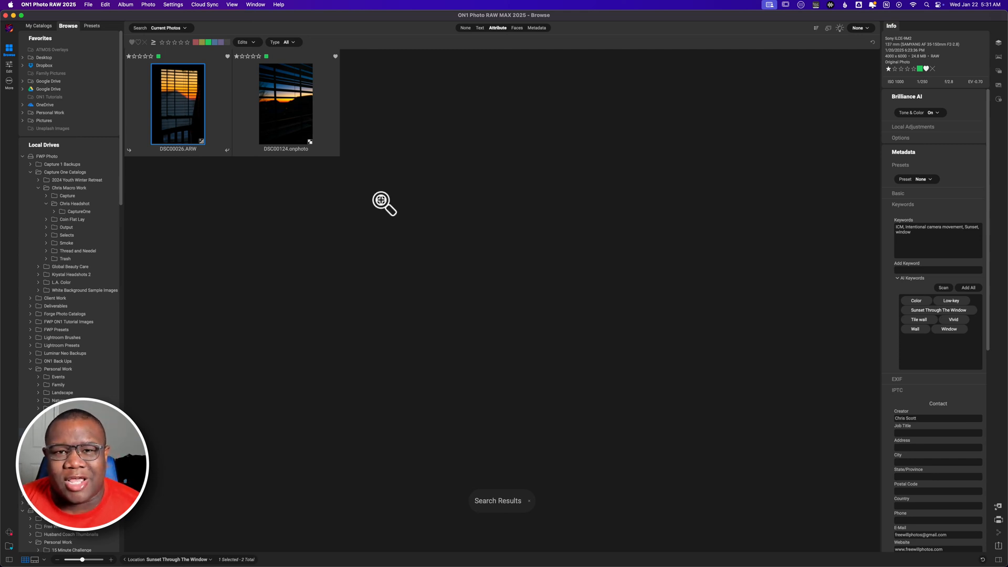
key(d)
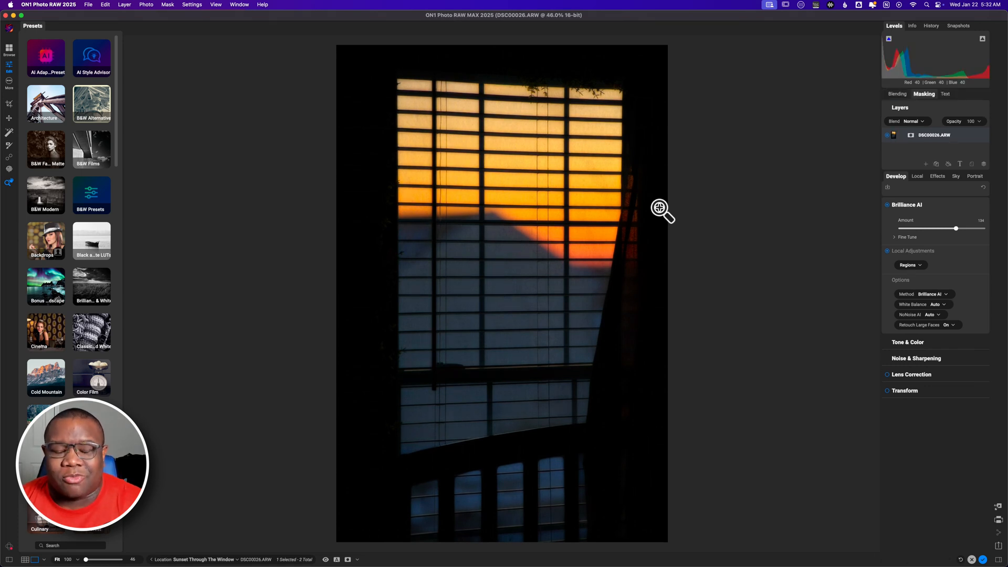
key(backslash)
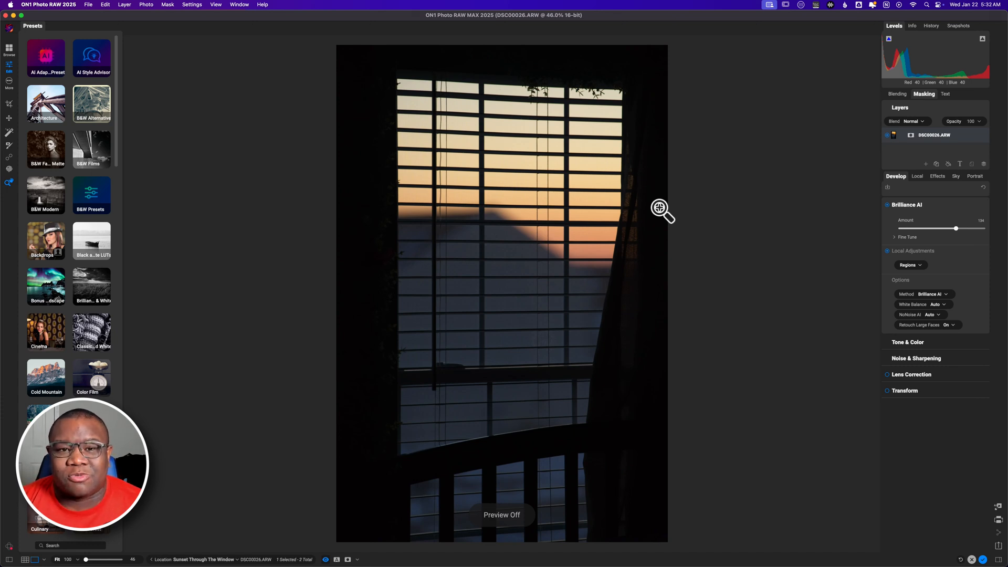
key(backslash)
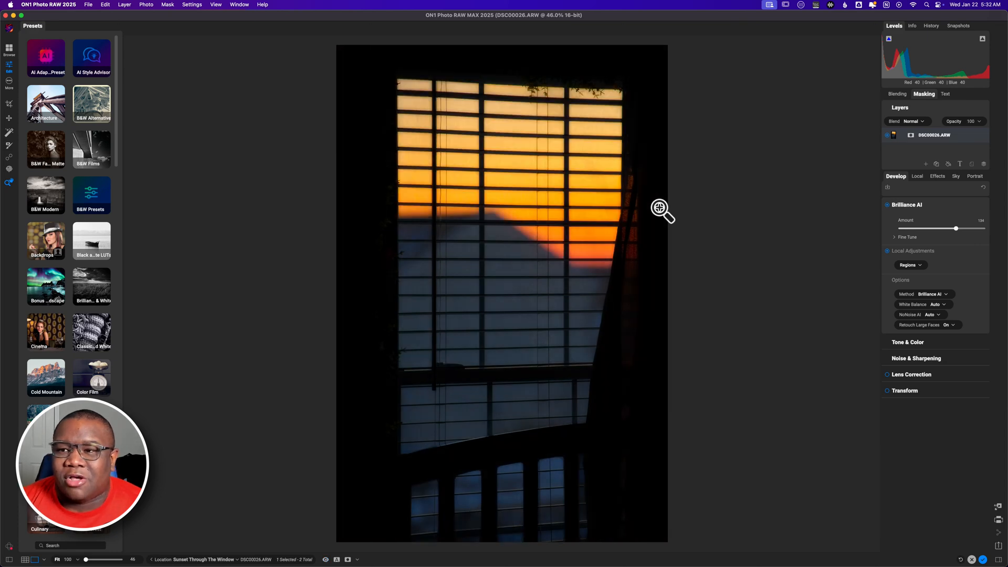
- Save the photo's current edit as a new snapshot named Final Edit 1
click(951, 26)
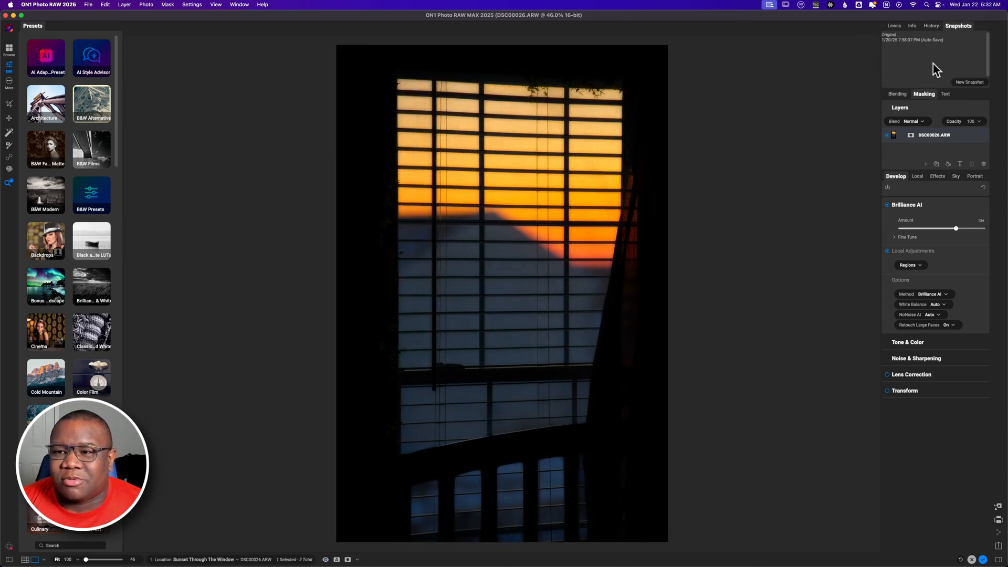
click(961, 83)
text(Final Edit 1)
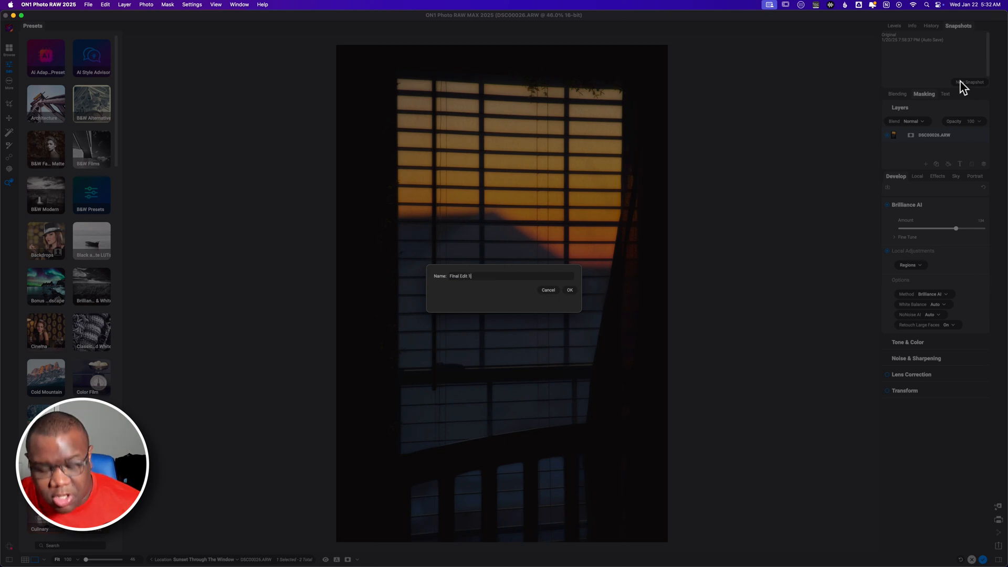
key(Return)
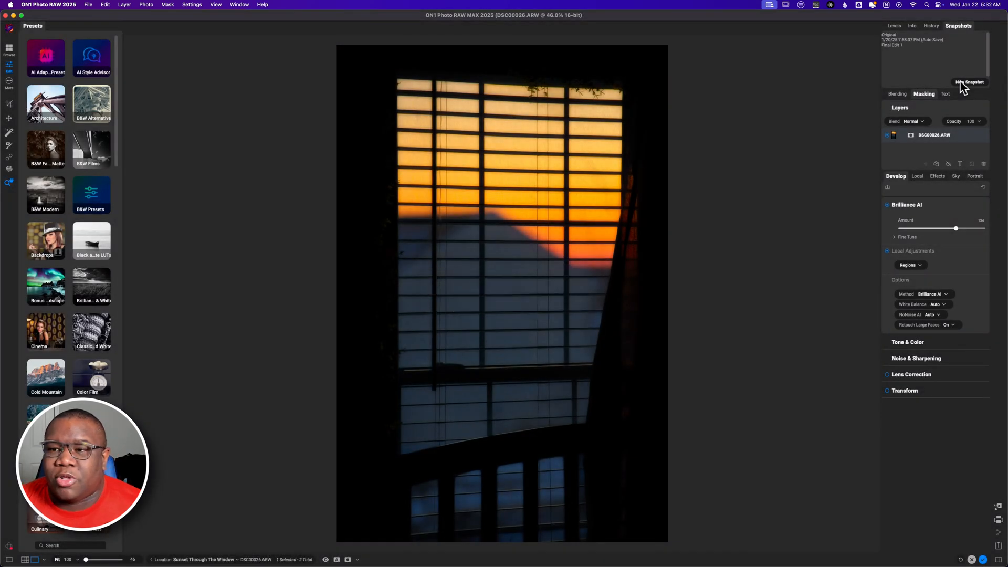
- Restore the photo to its Original snapshot
click(889, 35)
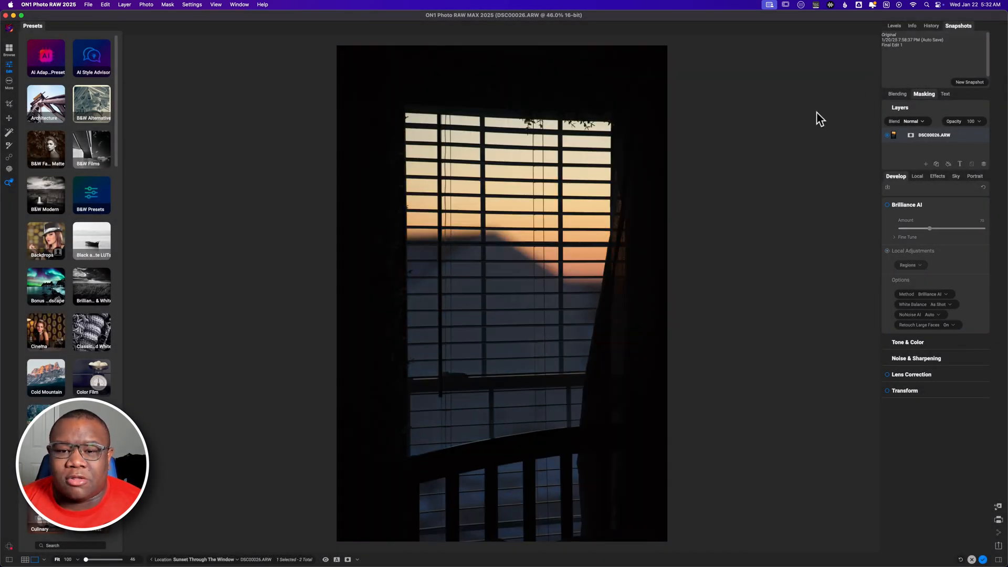
click(919, 96)
click(918, 96)
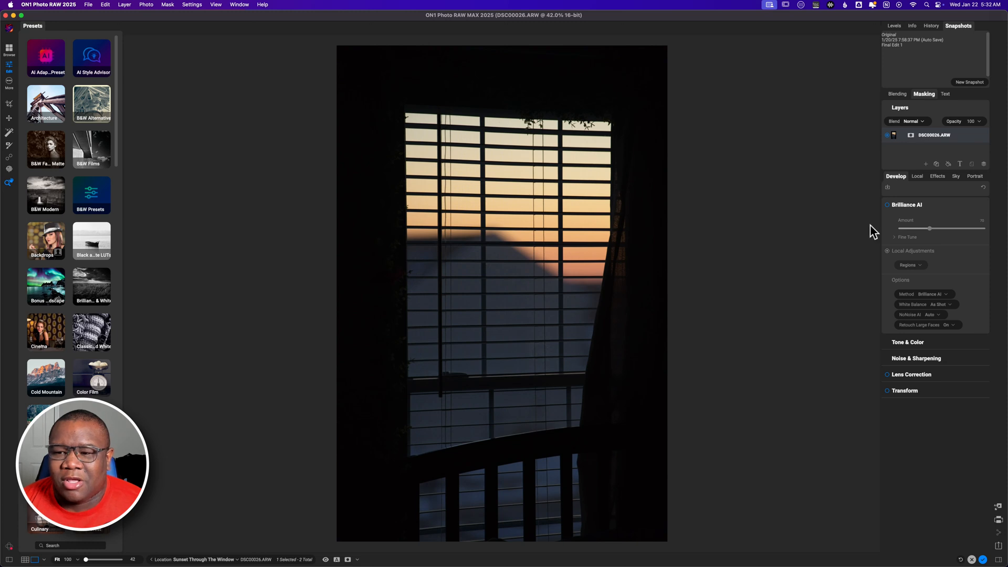
- Enable Brilliance AI on the photo and compare the result with the unedited preview
click(886, 205)
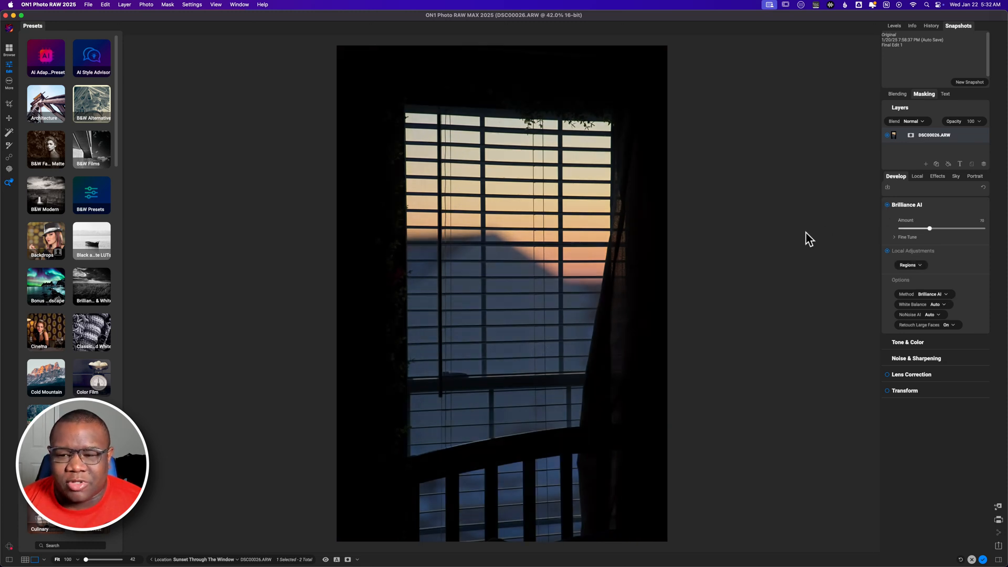
key(backslash)
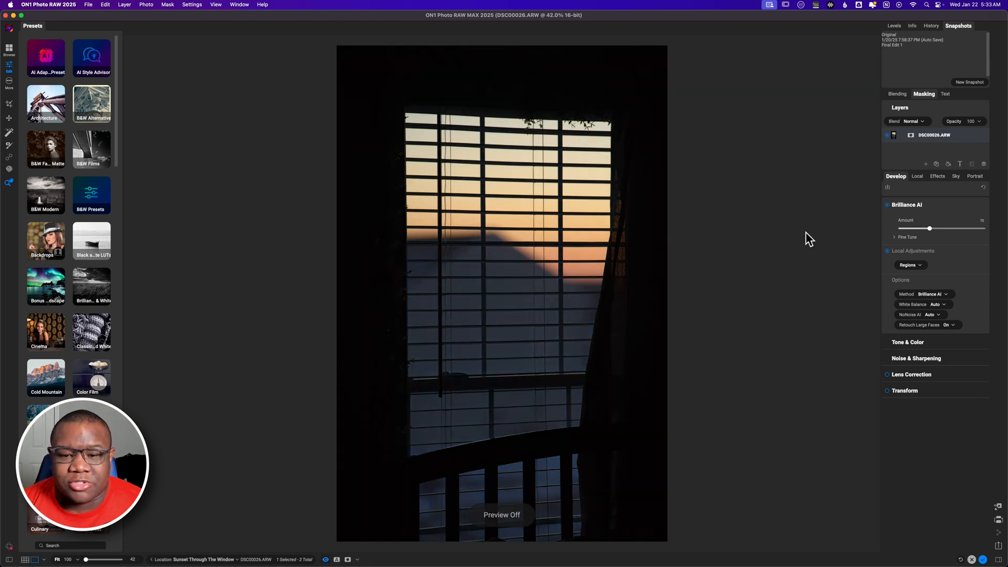
key(backslash)
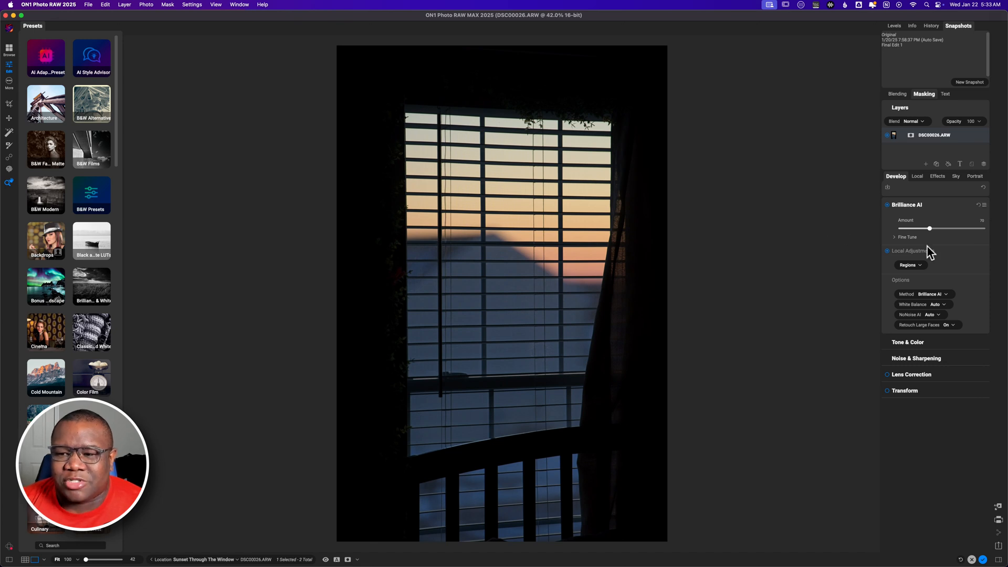
- Set Brilliance AI's overall amount to about 122 and its color amount to about 93, comparing the edited and unedited previews
click(895, 237)
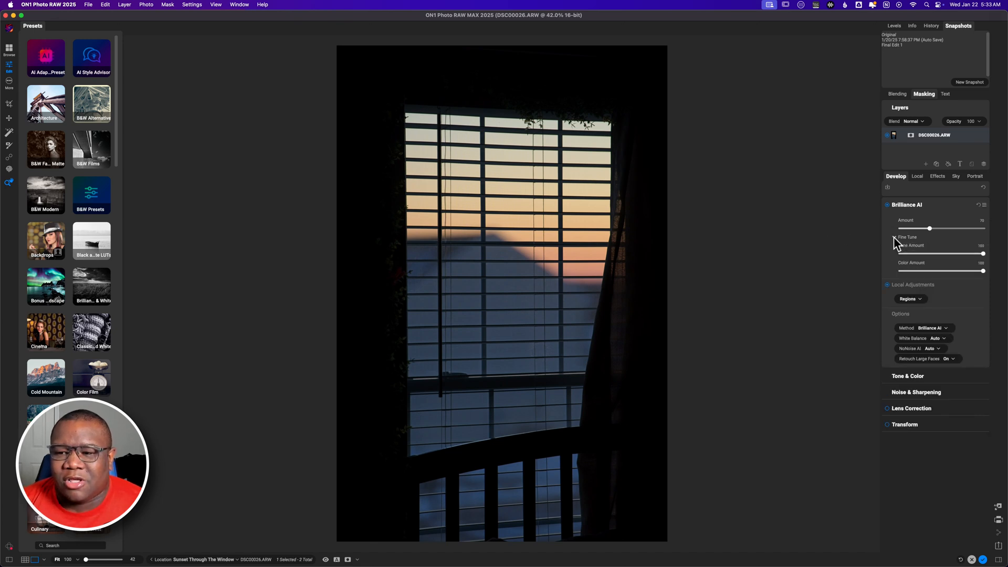
click(930, 228)
drag(930, 230, 951, 231)
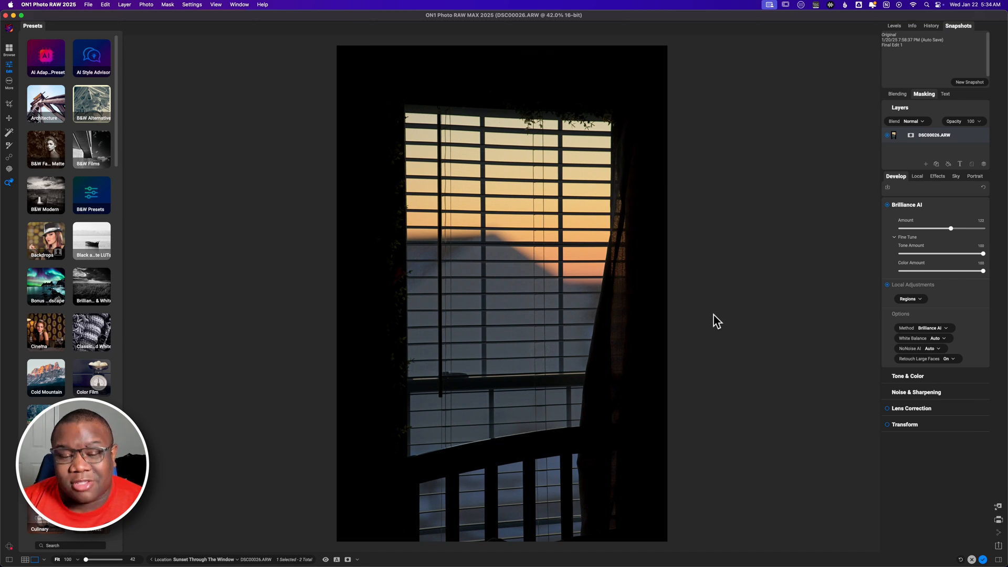
key(super+p)
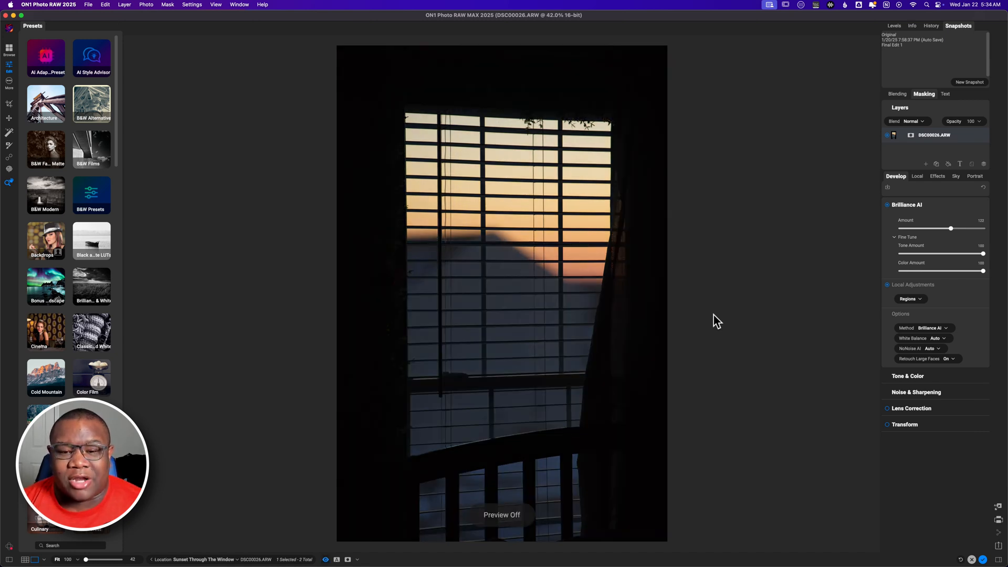
key(super+p)
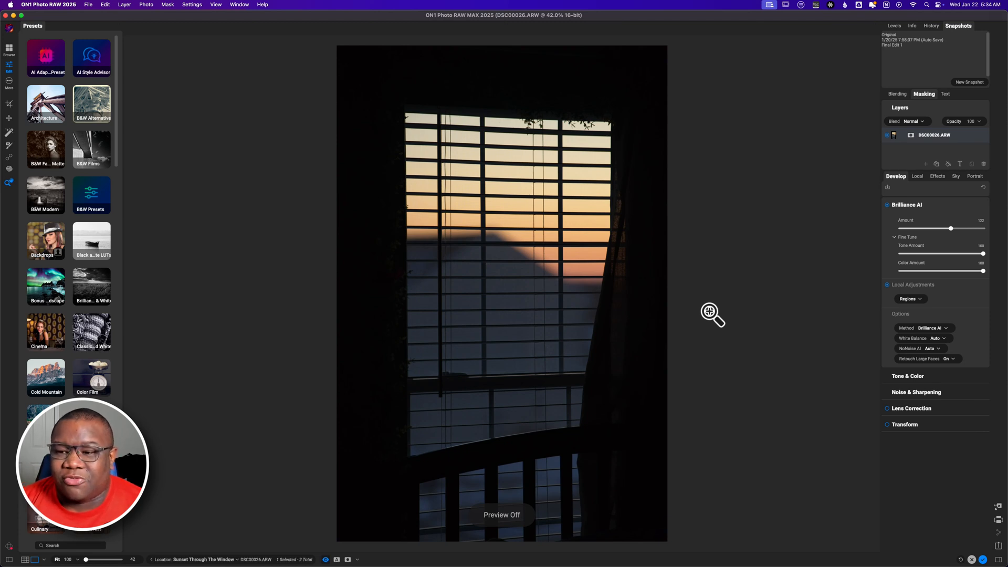
key(backslash)
key(backslash)
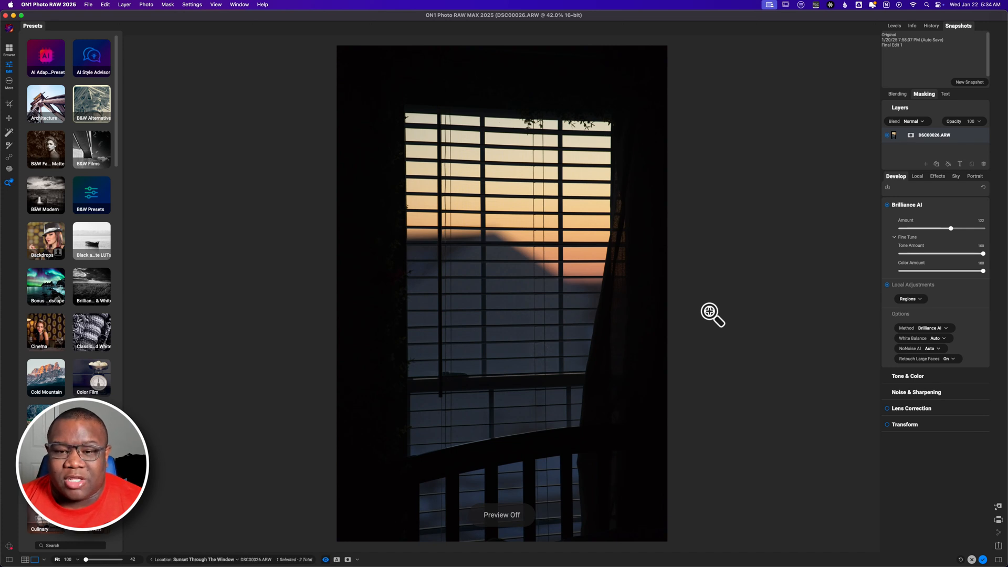
key(backslash)
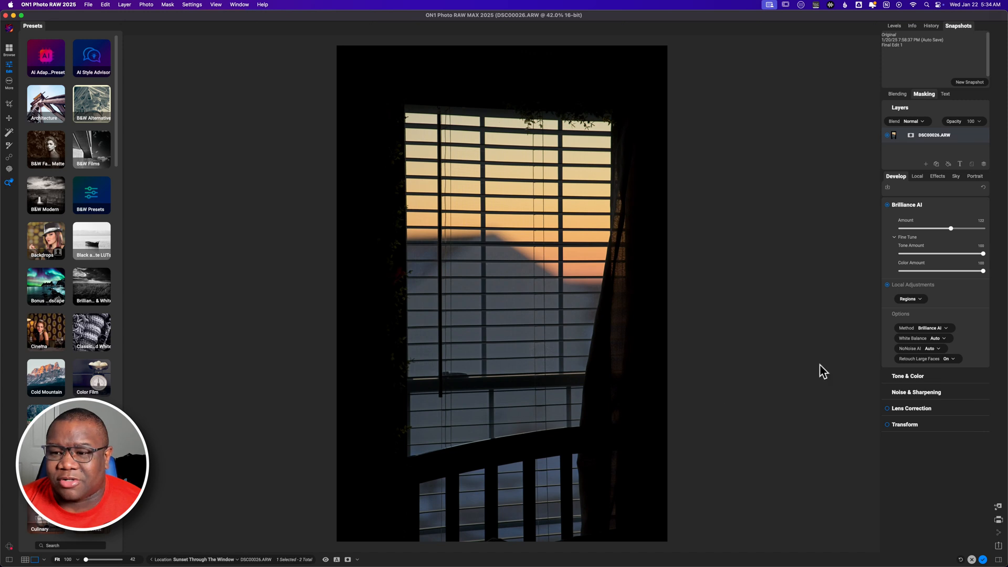
mouse_move(982, 271)
mouse_down()
mouse_move(913, 272)
mouse_move(977, 272)
mouse_up()
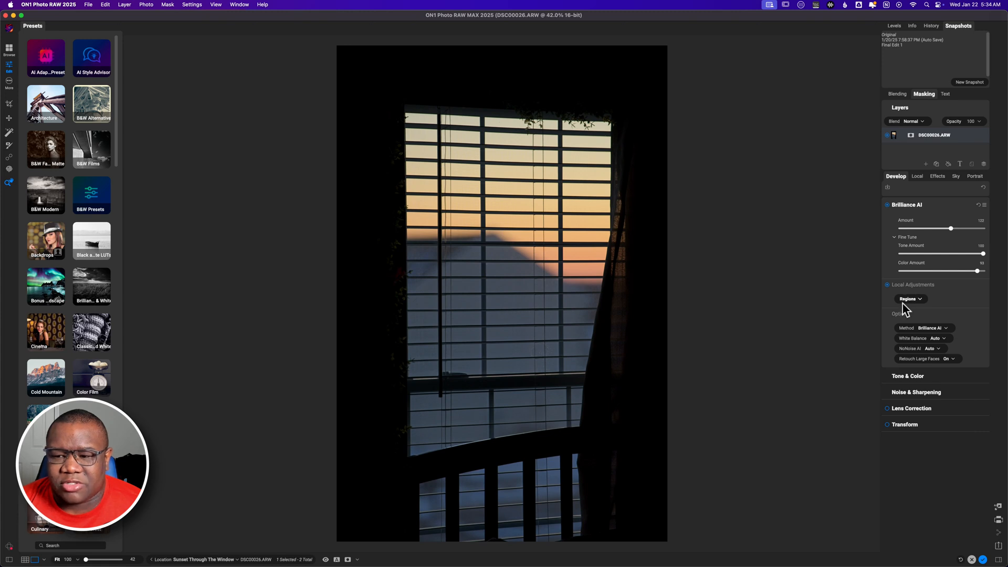
- Choose the ON1 Standard camera profile in the Tone & Color settings
click(912, 378)
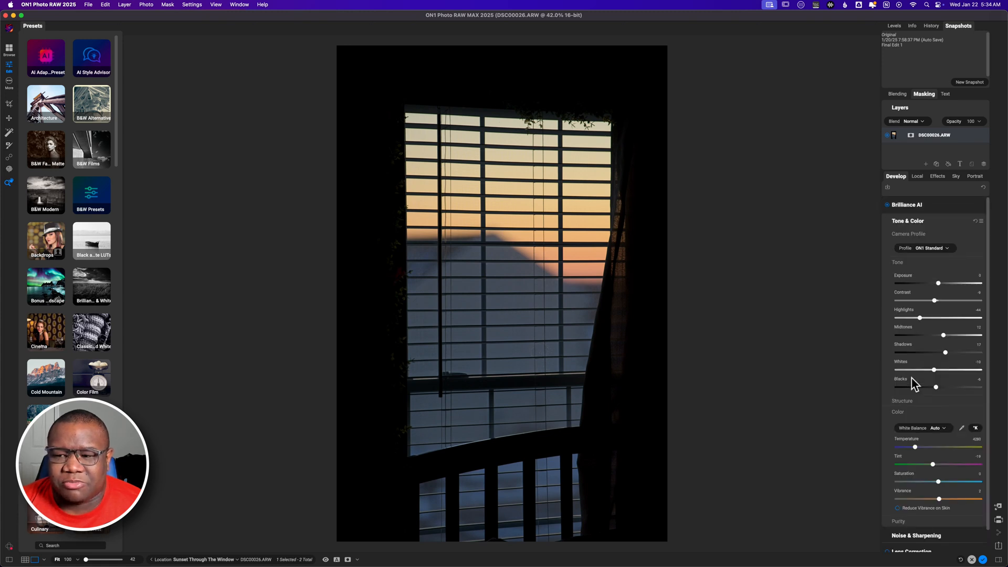
click(942, 247)
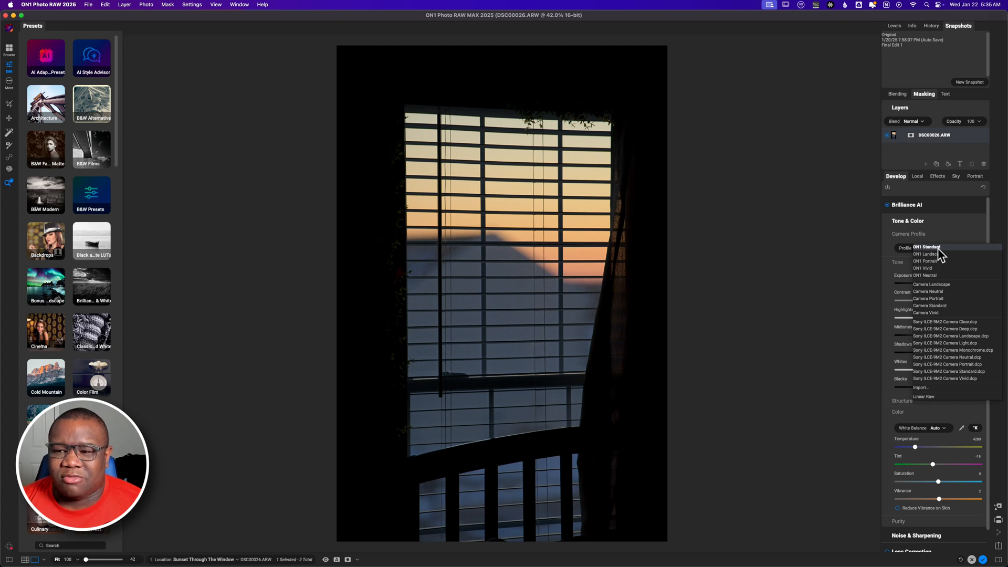
click(937, 247)
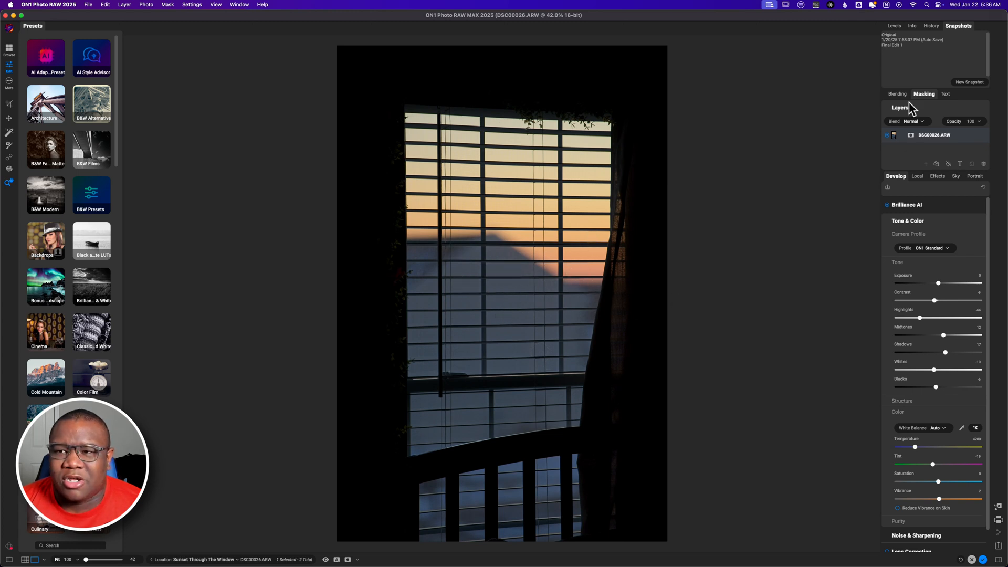
- Examine the photo's histogram and briefly show the shadow clipping overlay
click(894, 26)
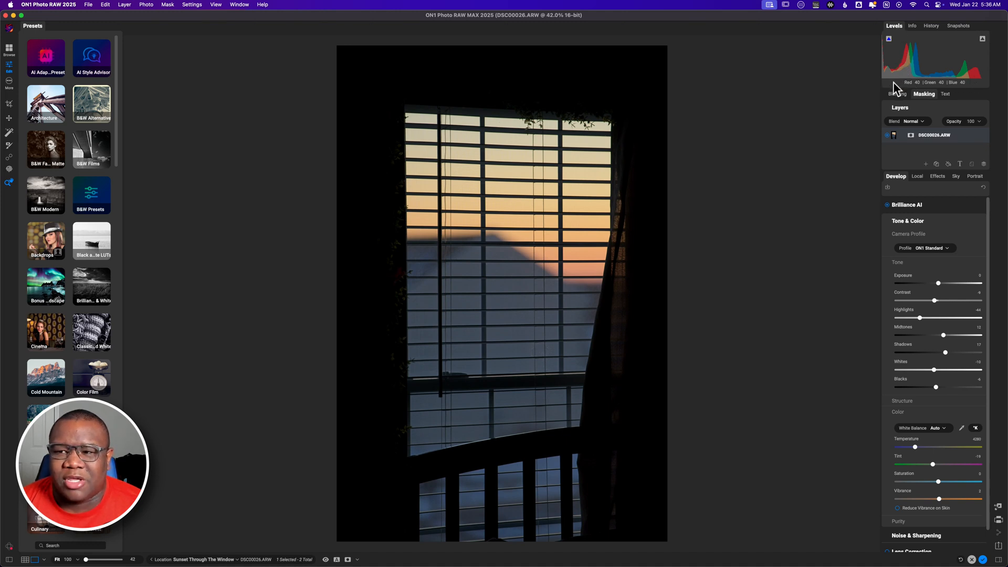
click(924, 93)
click(924, 93)
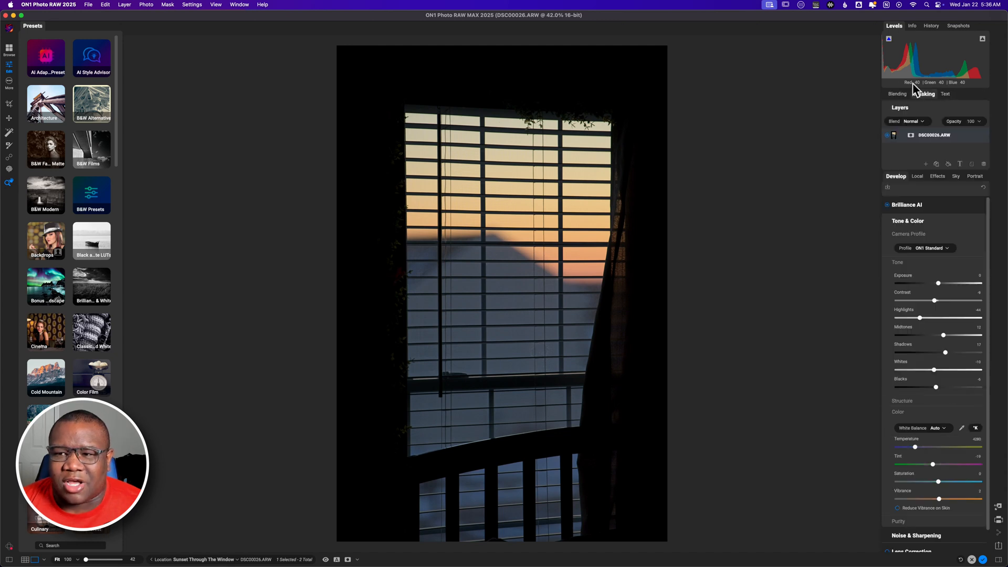
click(888, 39)
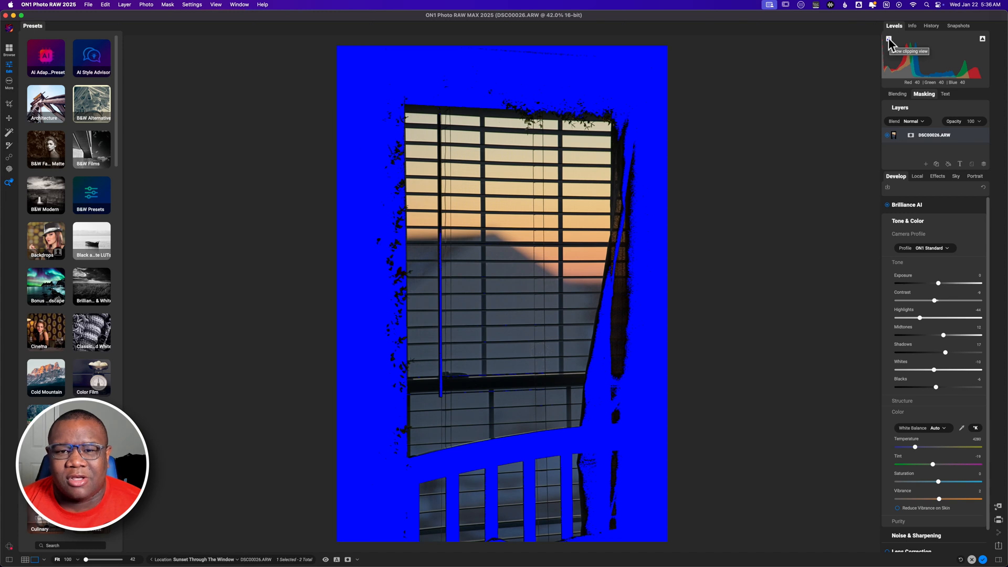
click(889, 38)
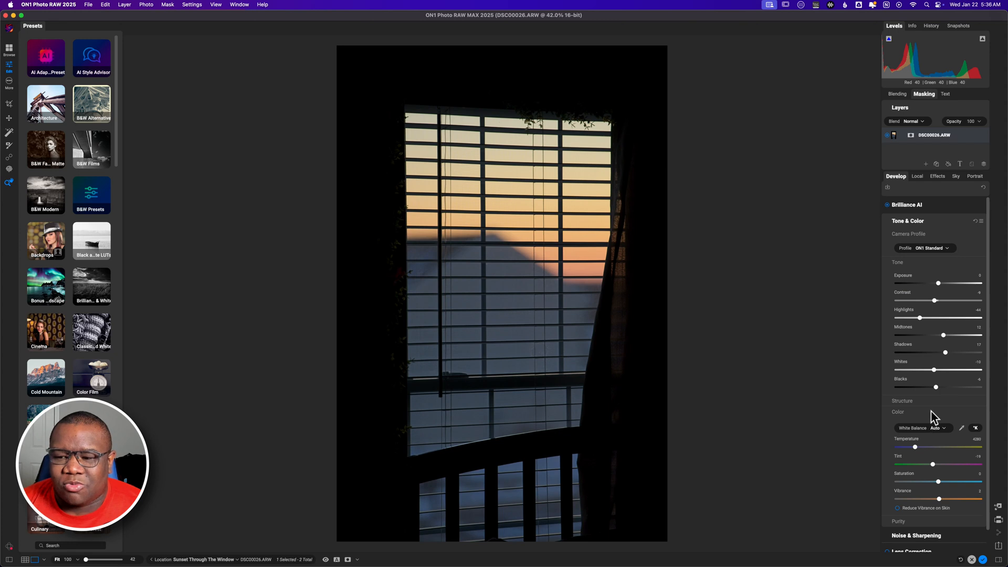
- Set Whites to 7 in the photo's tone adjustments
click(934, 370)
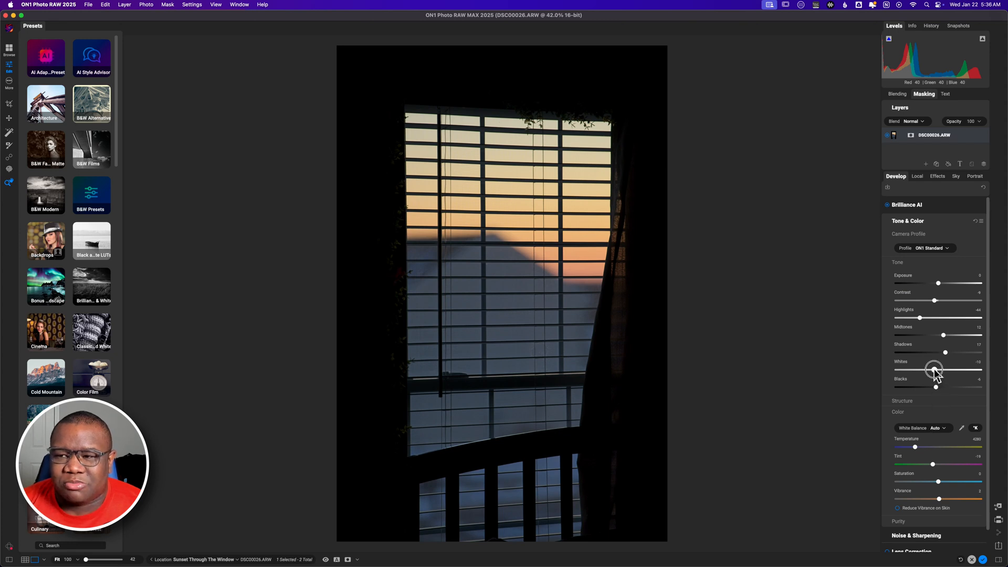
drag(934, 370, 941, 371)
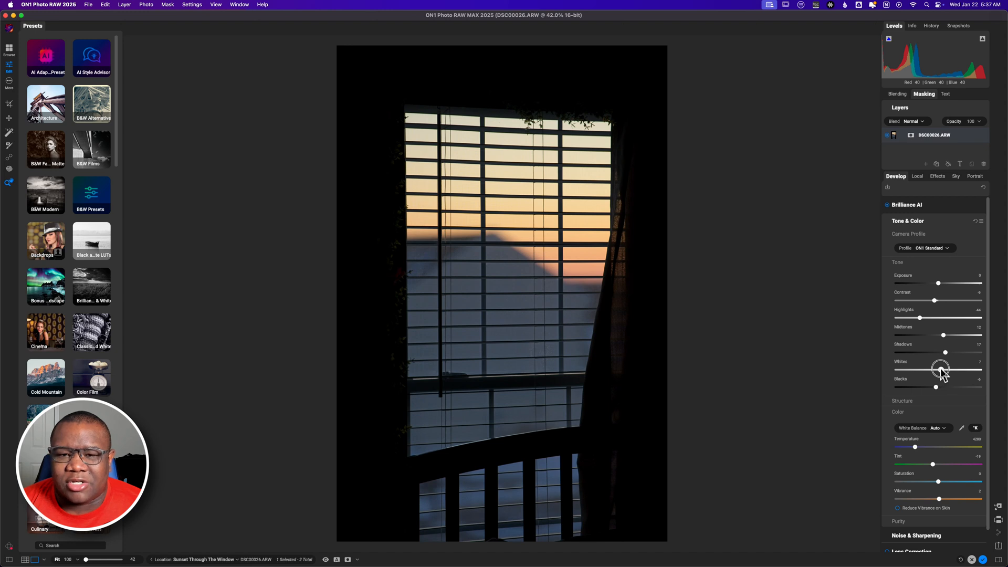
drag(940, 370, 941, 371)
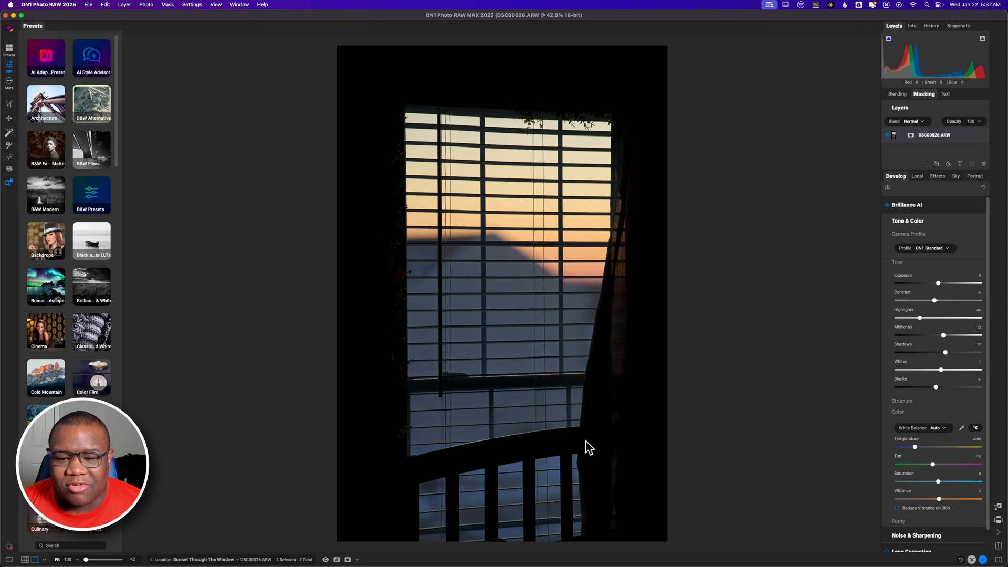
- Set Blacks to -17 and Shadows to about 19 in the photo's tone adjustments
drag(938, 394, 931, 388)
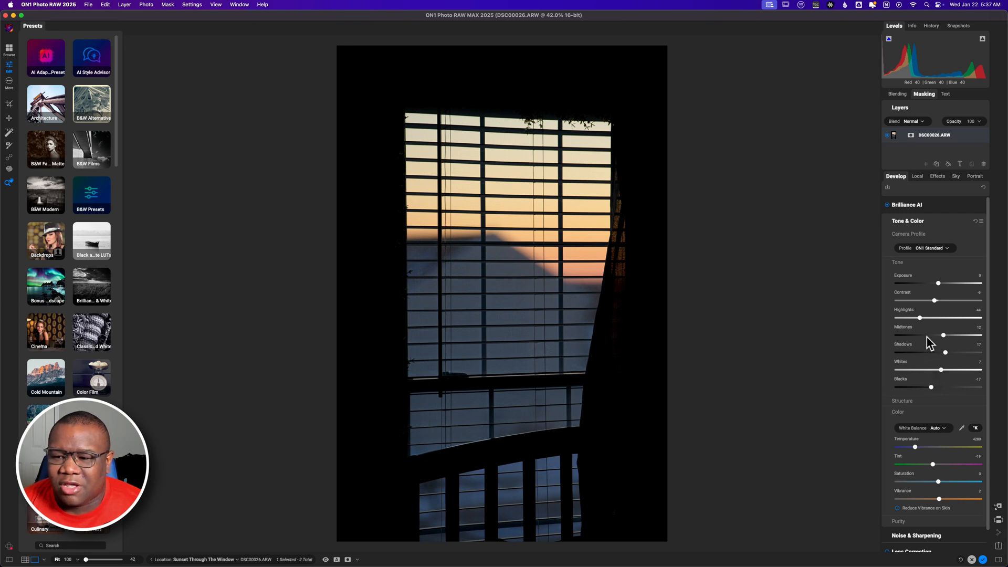
mouse_move(945, 353)
mouse_down()
mouse_move(969, 353)
mouse_move(958, 353)
mouse_up()
double_click(959, 351)
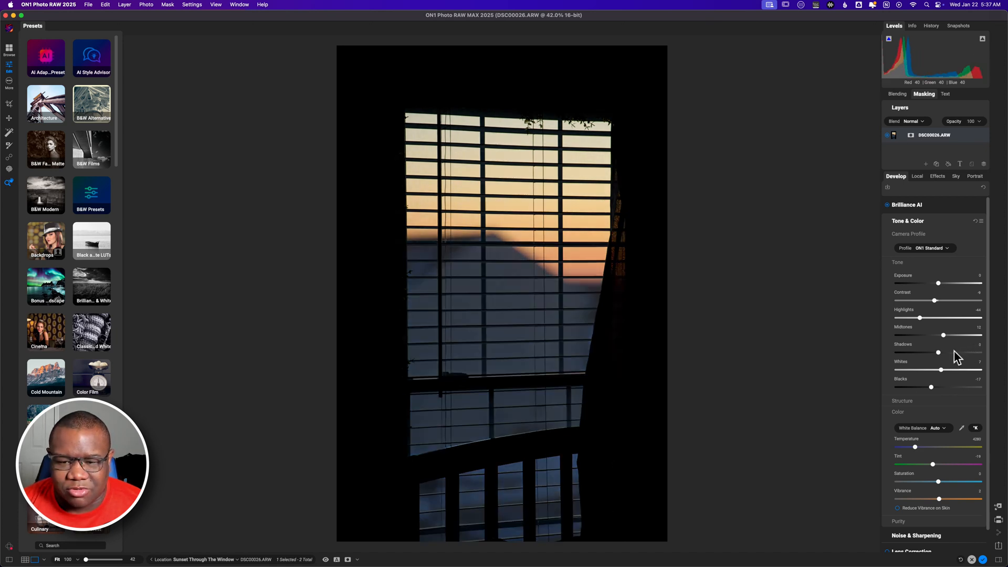
drag(938, 353, 944, 353)
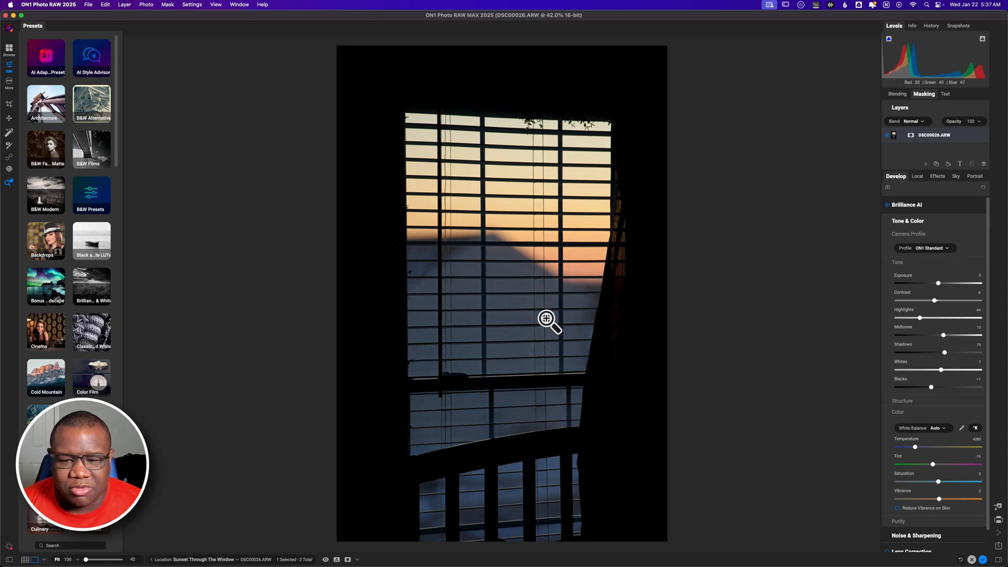
drag(945, 353, 946, 354)
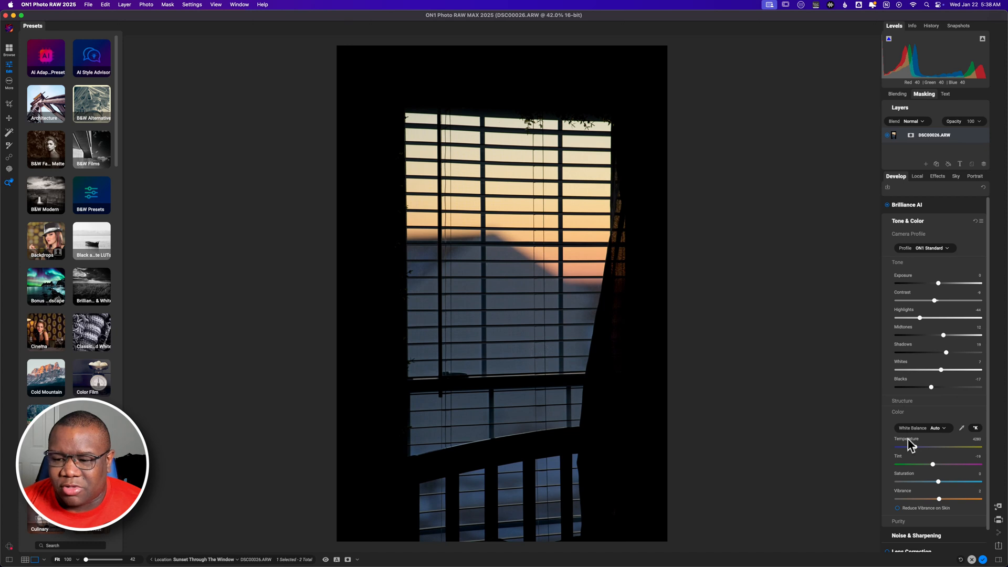
- Set the photo's Vibrance to 55 and Saturation to about 19, comparing the edited and unedited previews
click(907, 262)
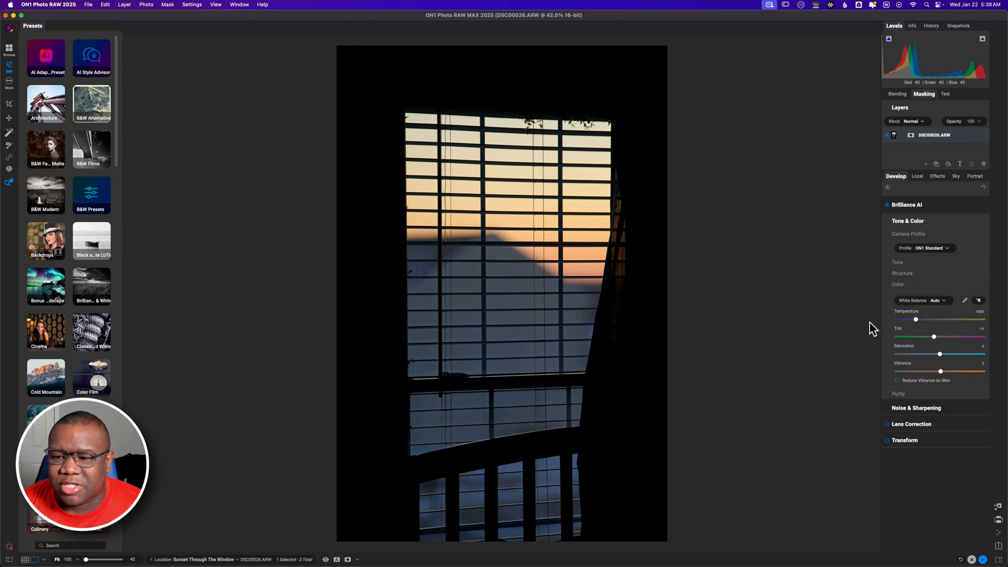
click(902, 238)
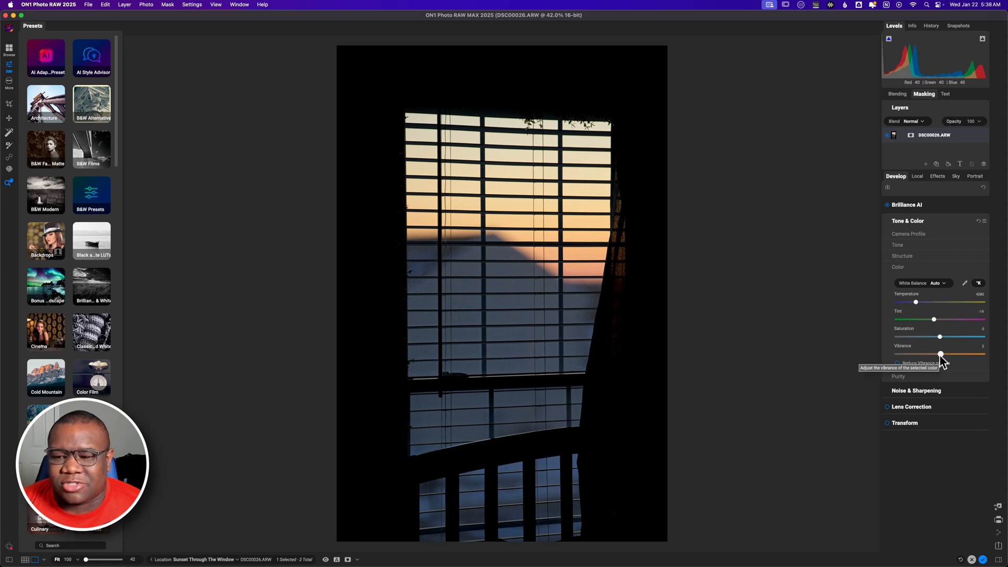
drag(940, 354, 988, 357)
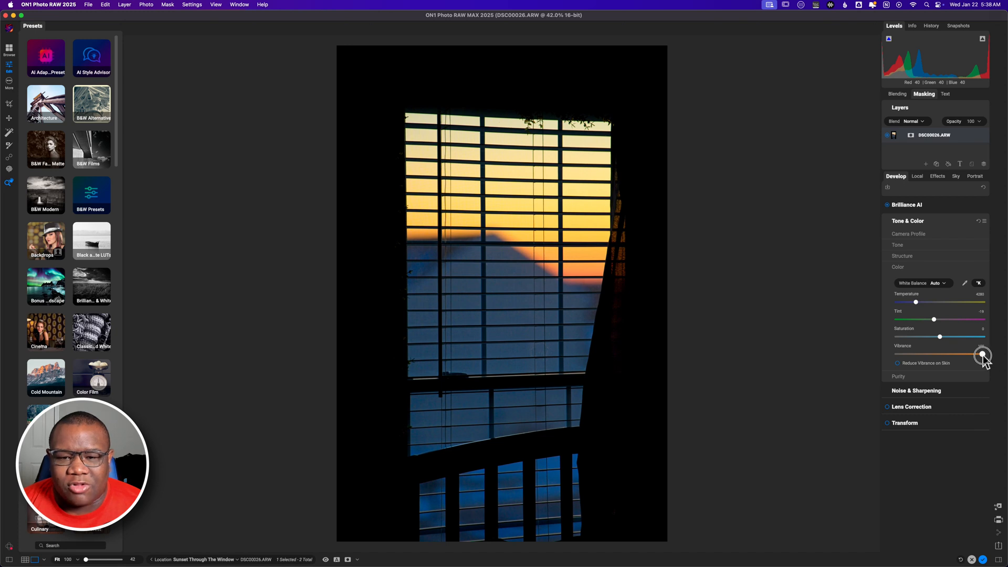
drag(984, 357, 953, 337)
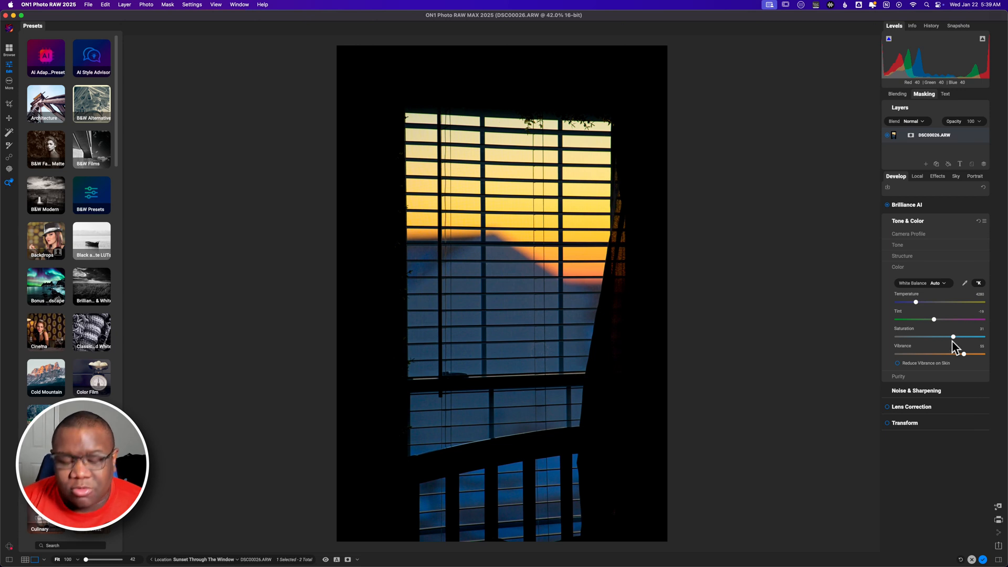
key(backslash)
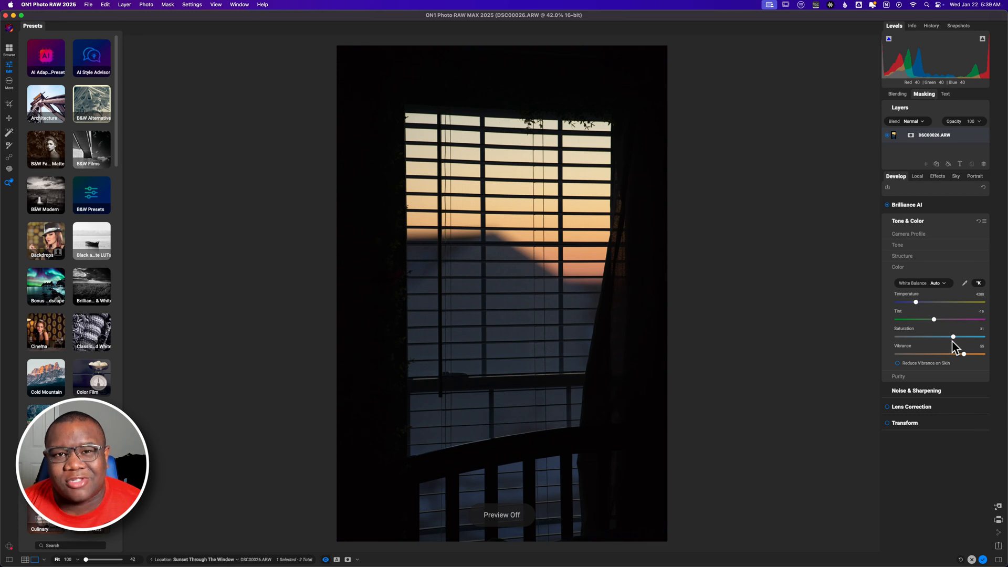
key(backslash)
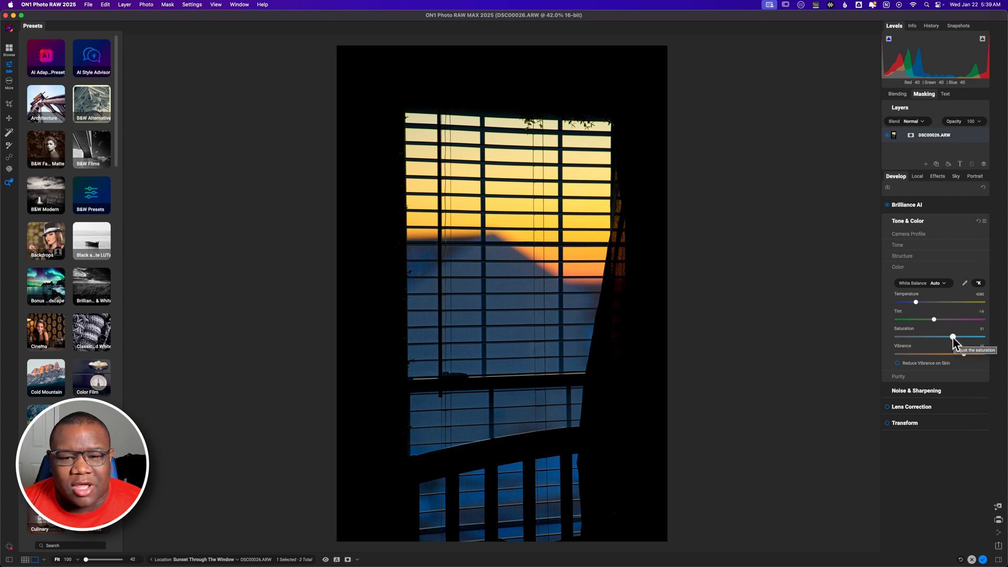
drag(953, 336, 948, 339)
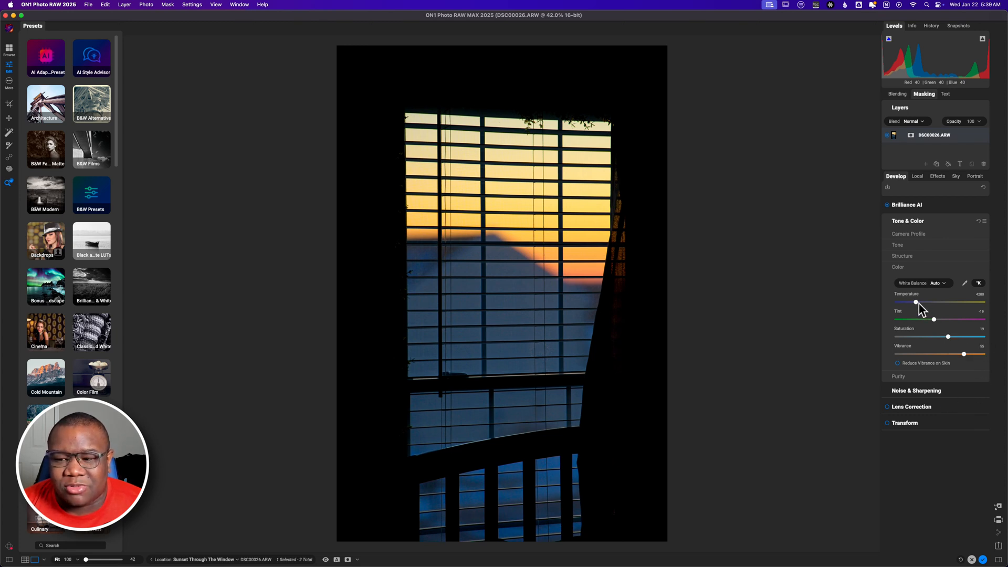
- Try warming the photo's white balance by raising its color temperature
drag(917, 302, 916, 303)
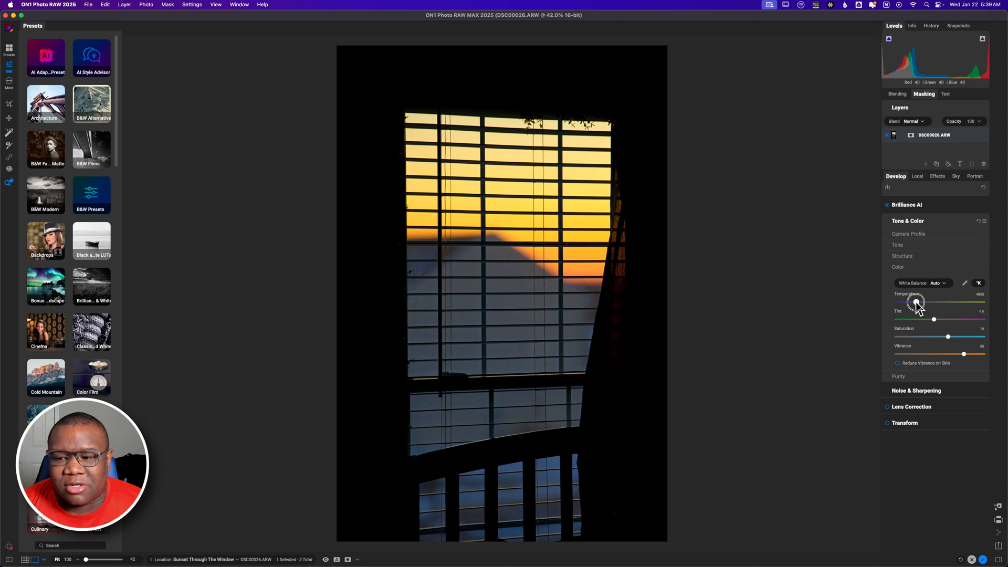
double_click(916, 303)
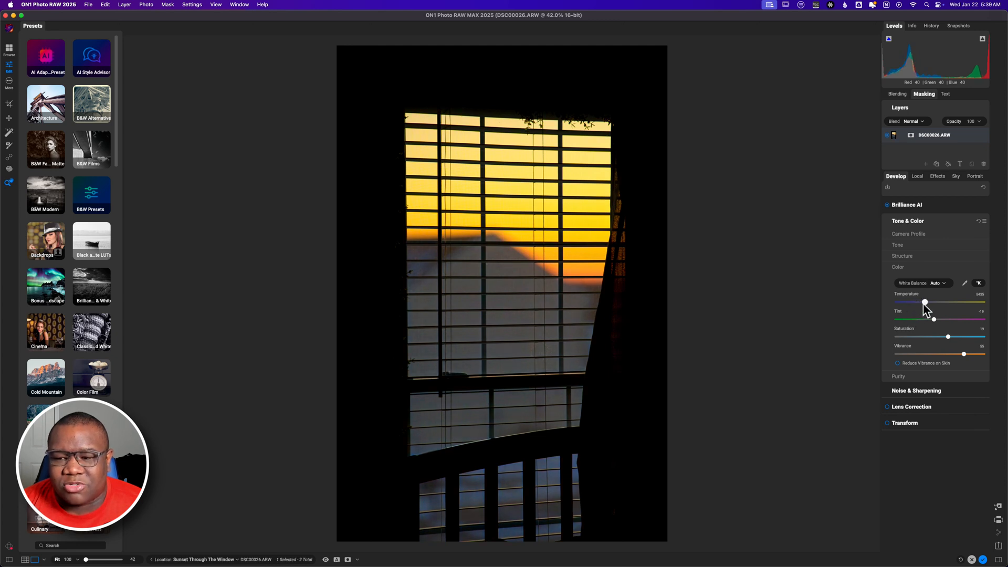
drag(923, 307, 915, 306)
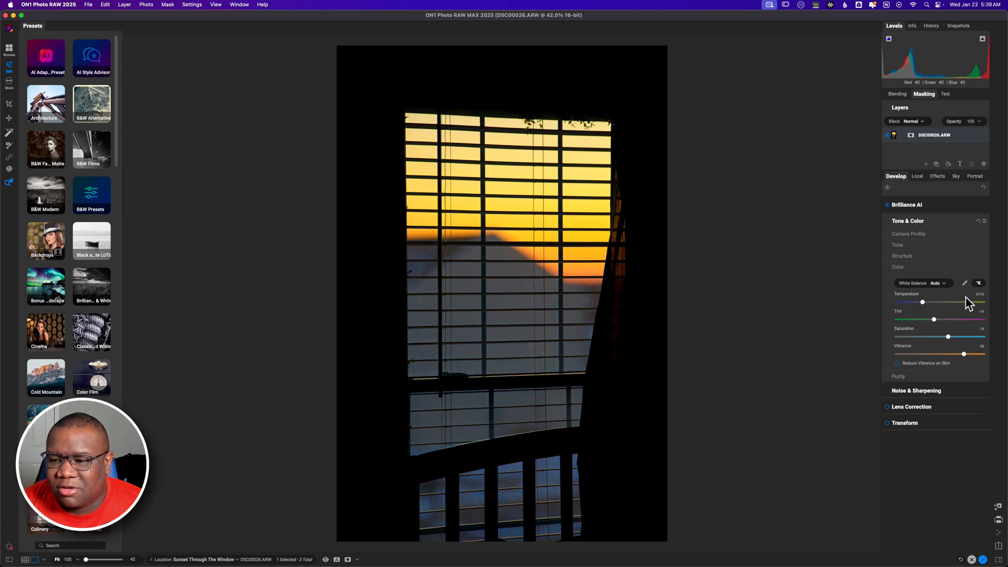
click(980, 294)
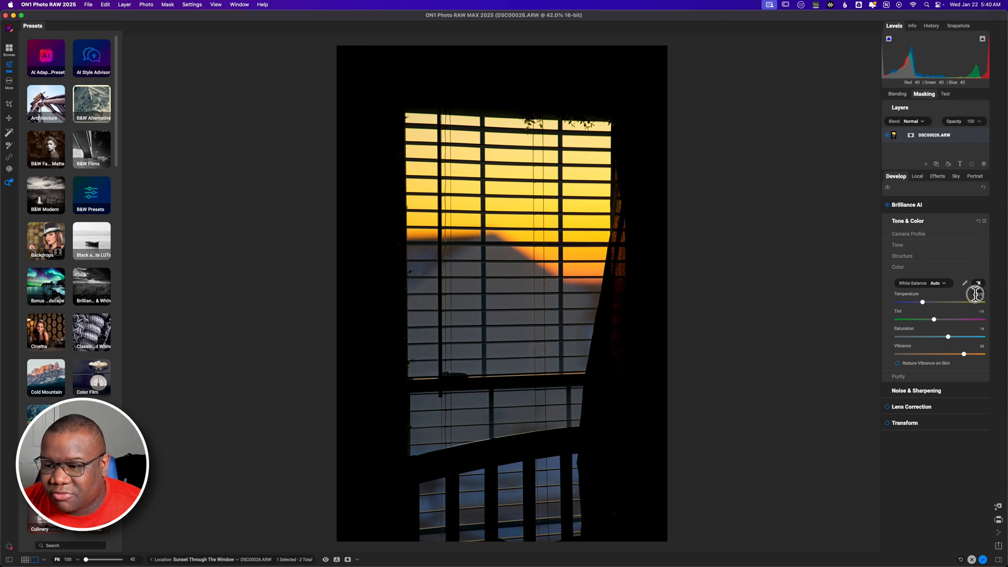
text(4500)
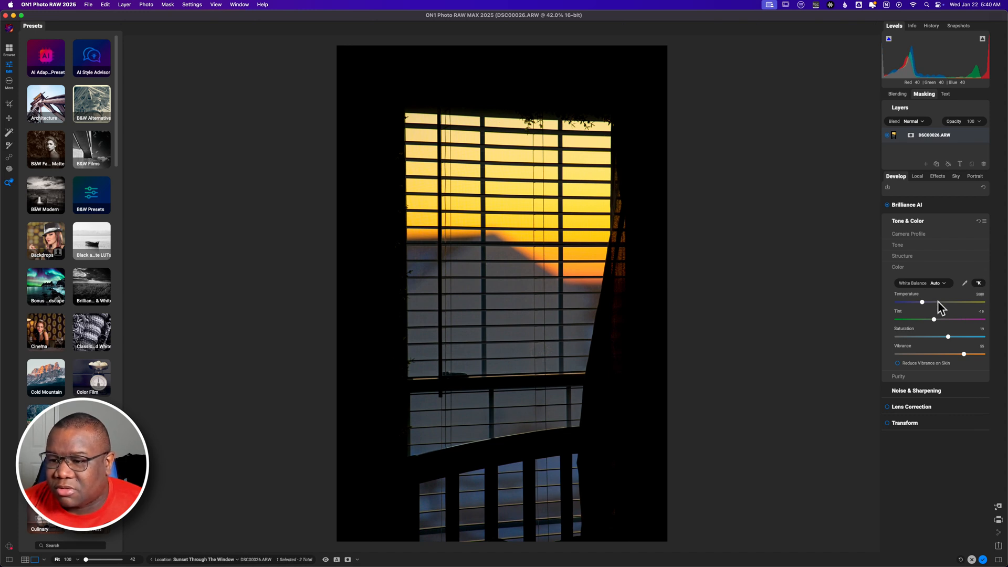
- Set the white balance to As Shot and compare the edited and unedited previews
click(938, 284)
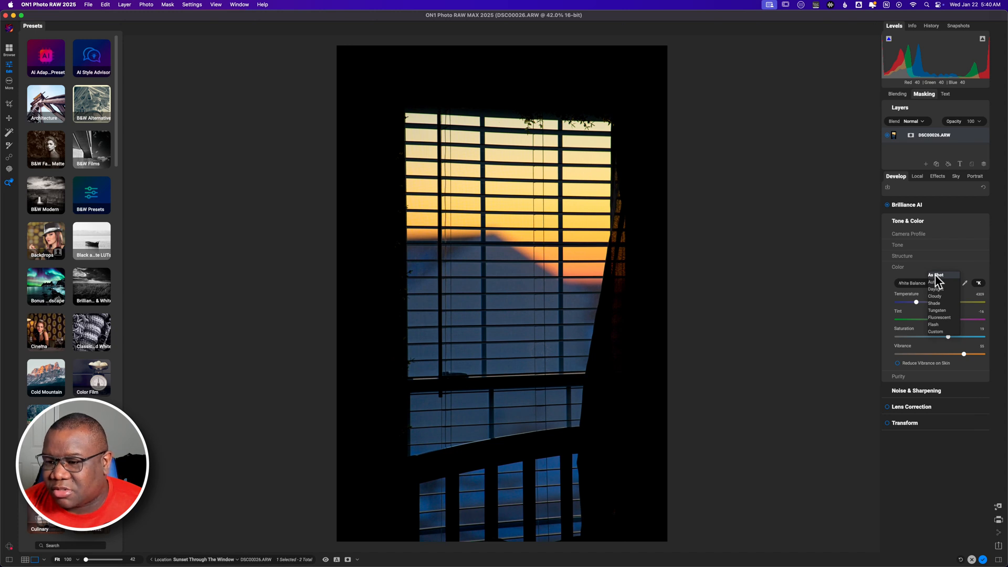
click(936, 275)
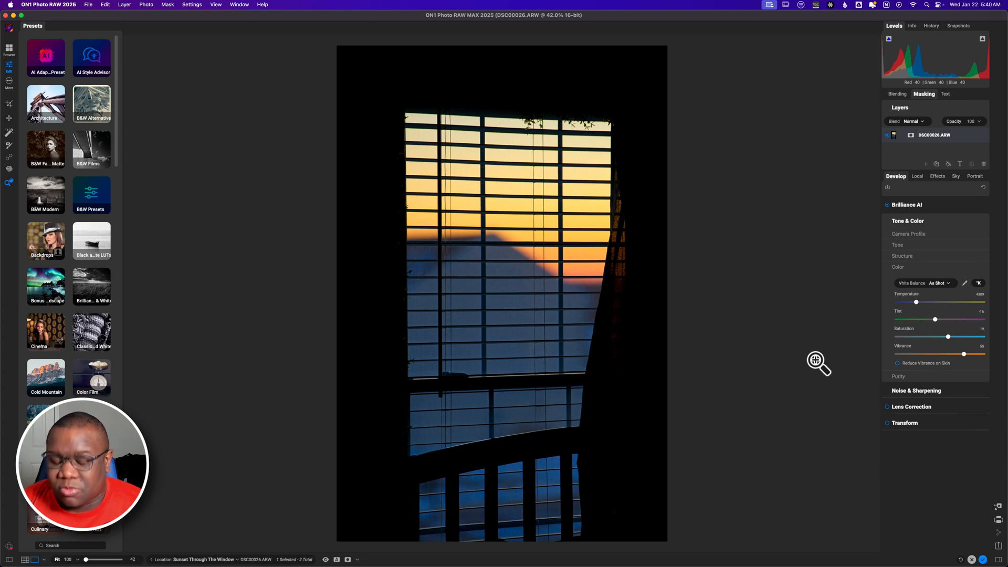
key(p)
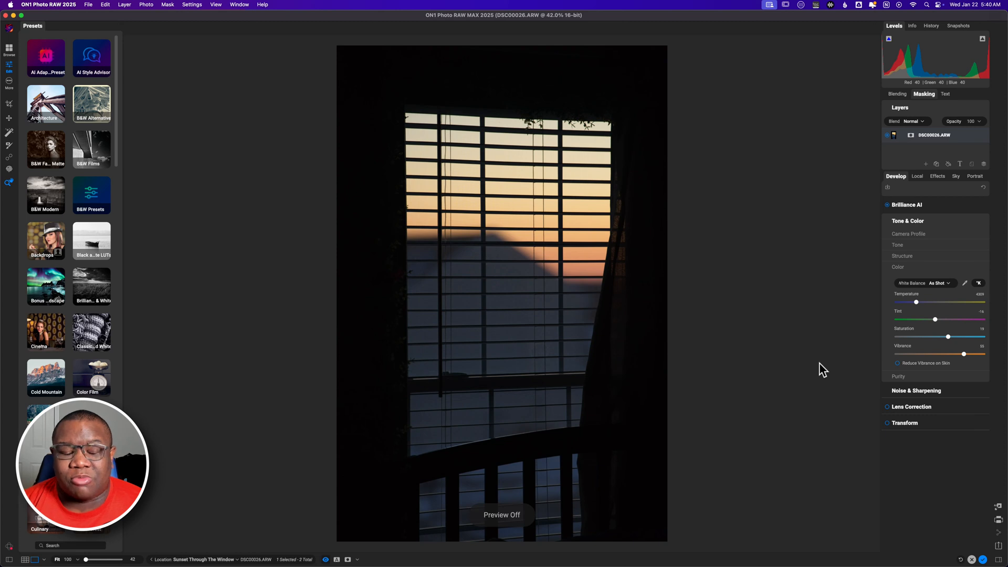
key(p)
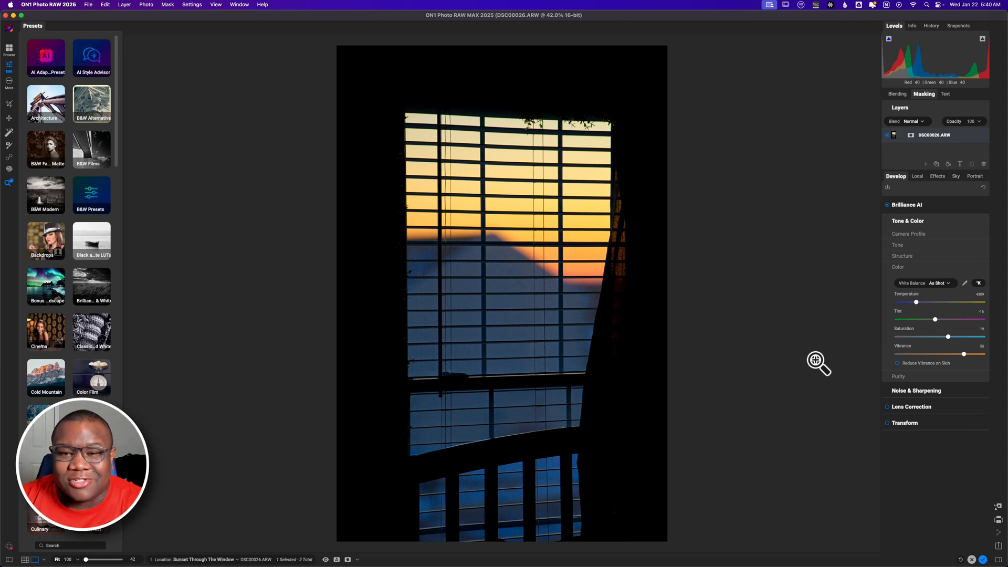
- Add a local adjustment and invert its mask to cover the whole photo
click(914, 176)
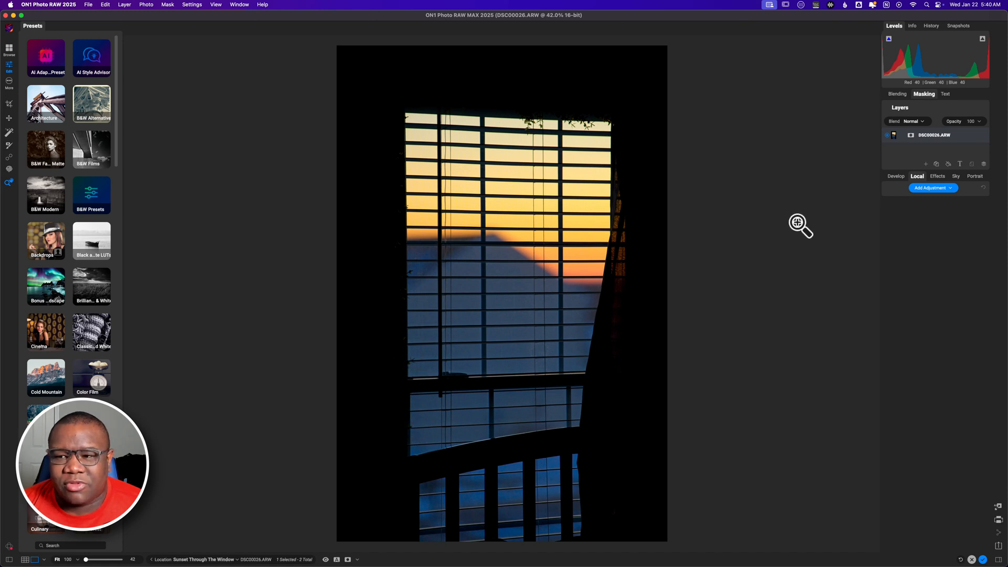
click(928, 188)
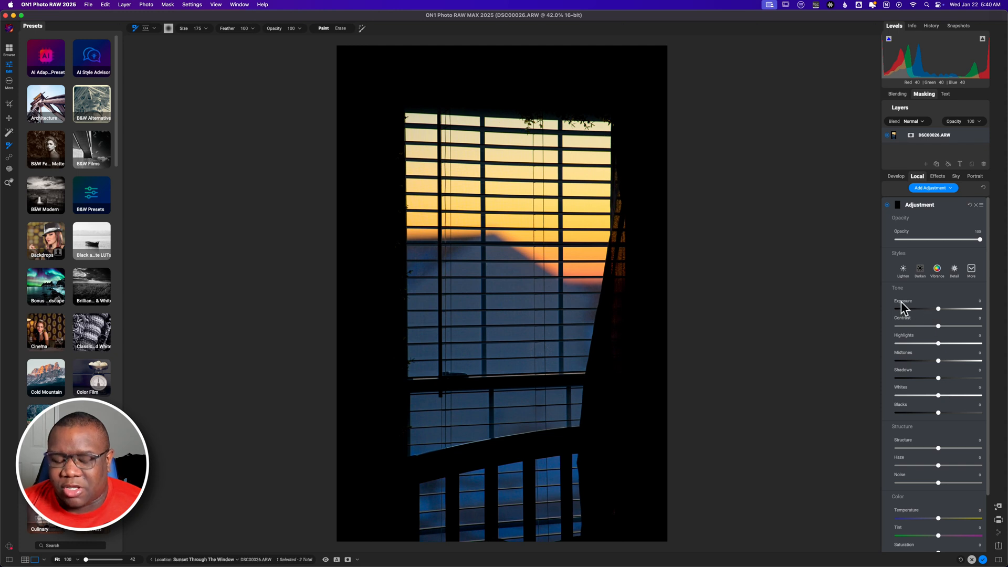
right_click(896, 208)
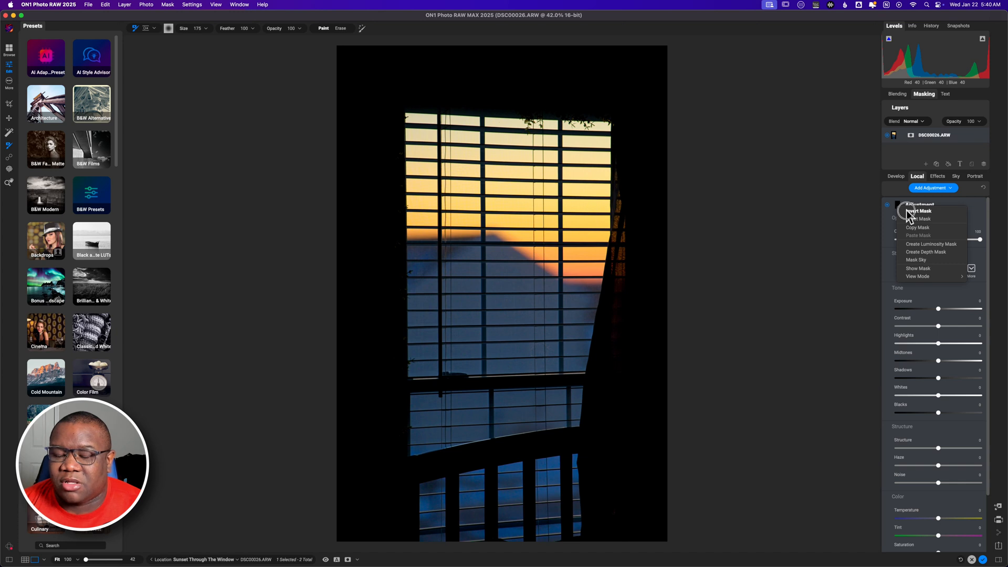
click(908, 211)
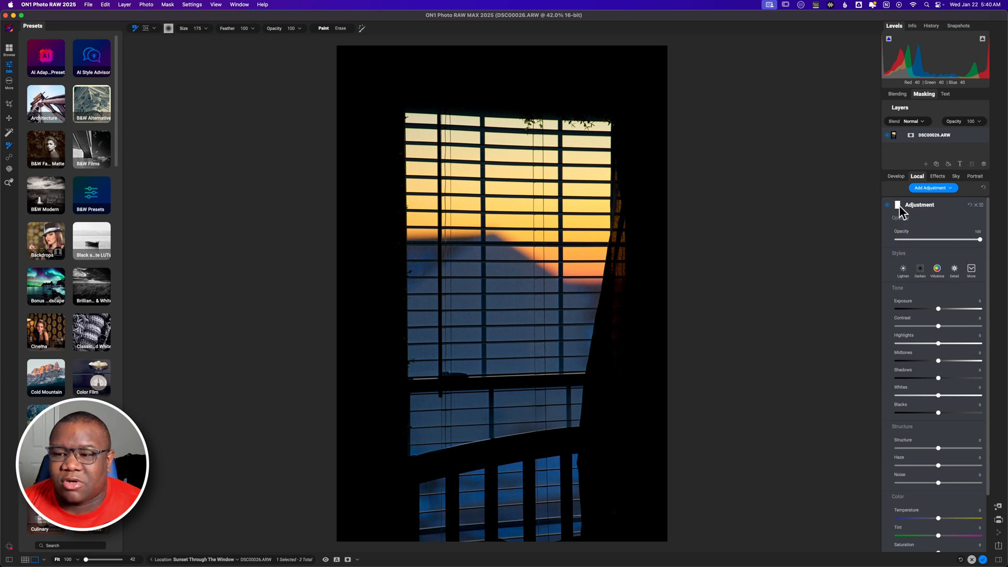
- Test the local adjustment with Shadows at 100 and a strongly raised Exposure, and delete the adjustment
drag(938, 378, 989, 378)
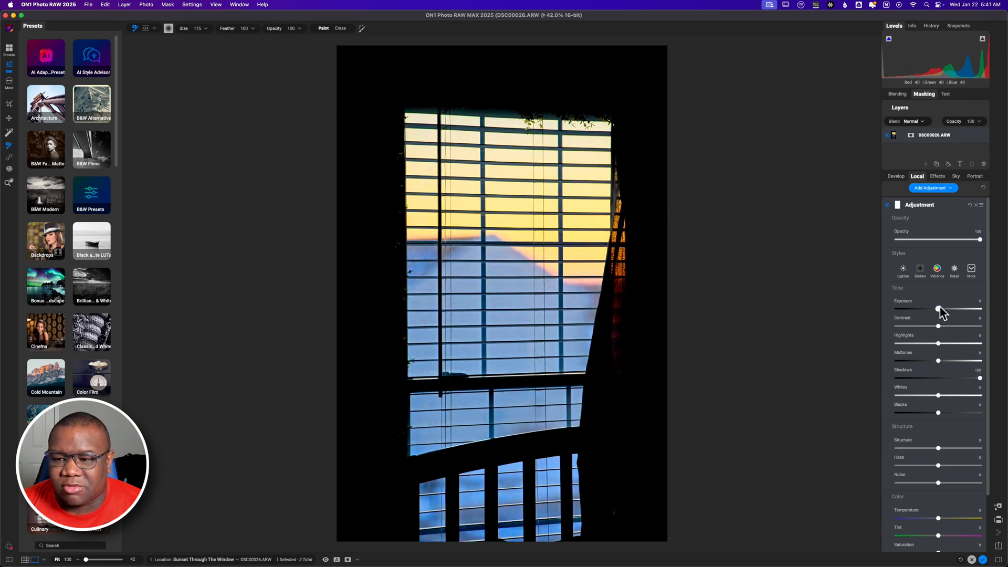
drag(938, 309, 958, 312)
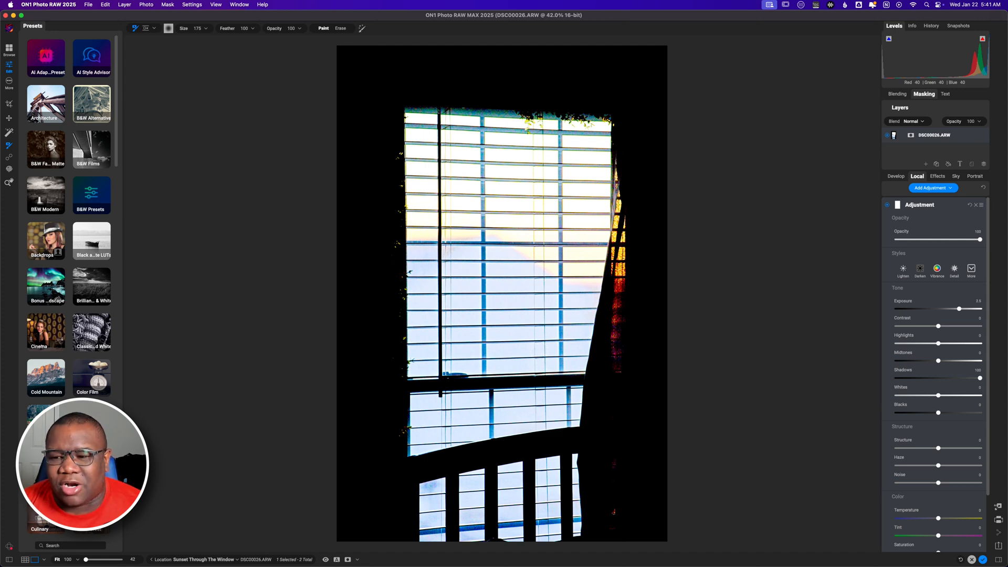
click(976, 205)
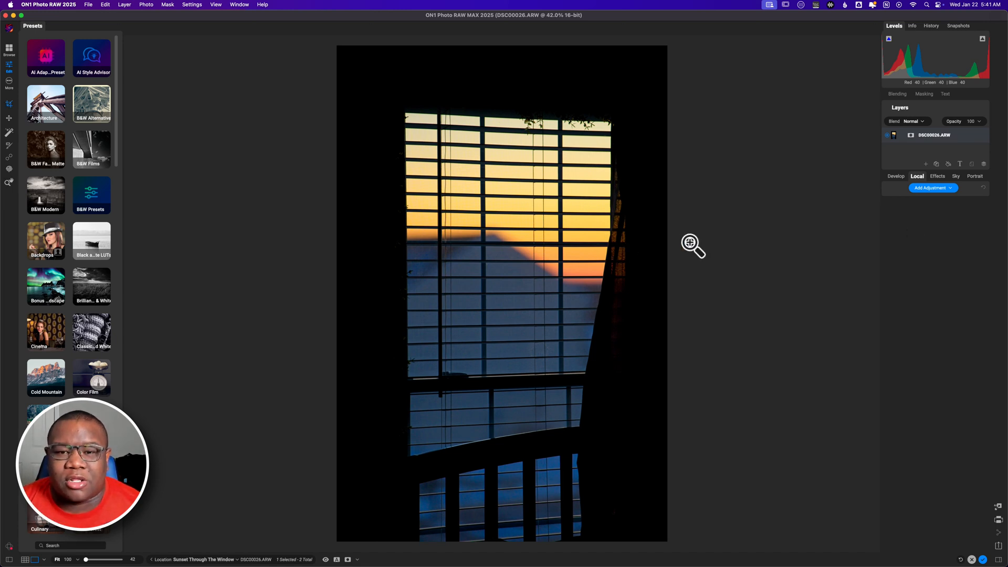
- Crop the photo at the 4x5 (8x10) aspect ratio, framing the window tightly and cutting off most of the chair slats below
key(c)
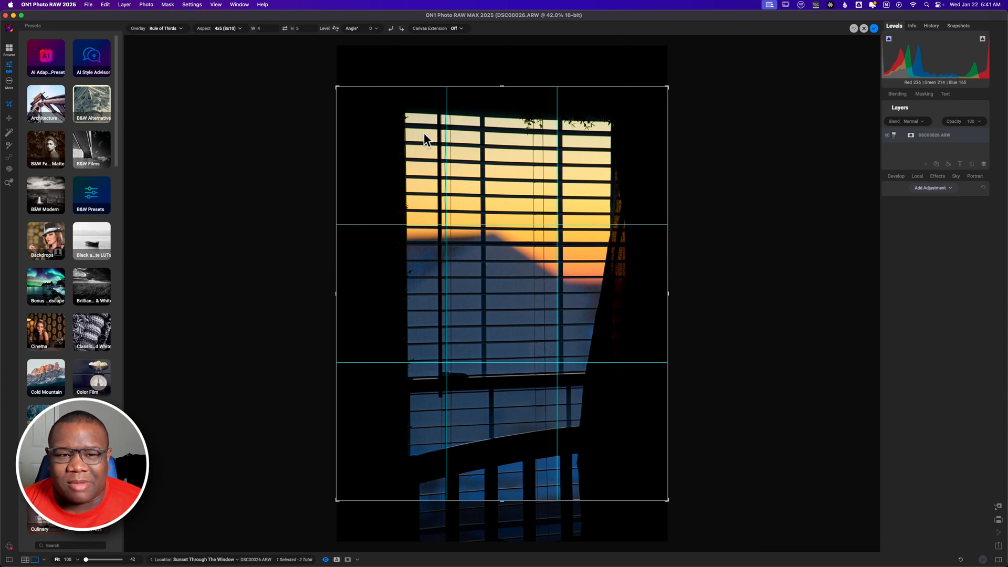
drag(336, 87, 340, 90)
drag(486, 295, 477, 315)
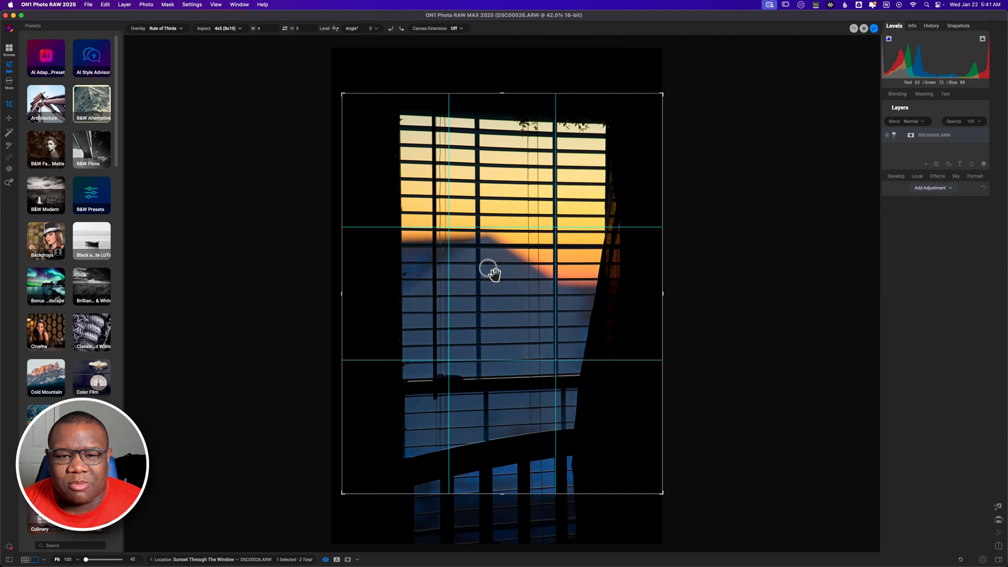
drag(491, 270, 492, 282)
drag(662, 293, 650, 294)
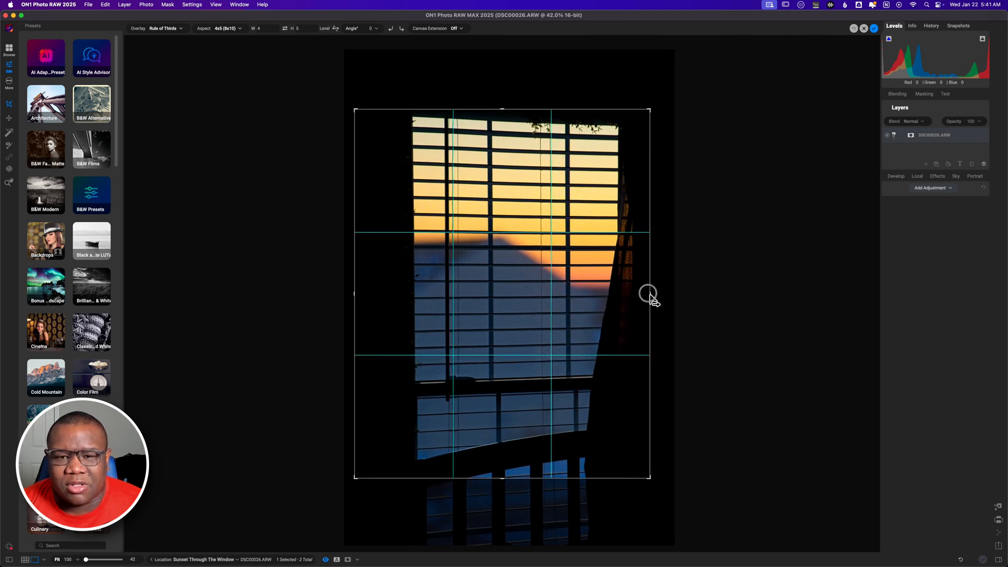
drag(479, 260, 468, 266)
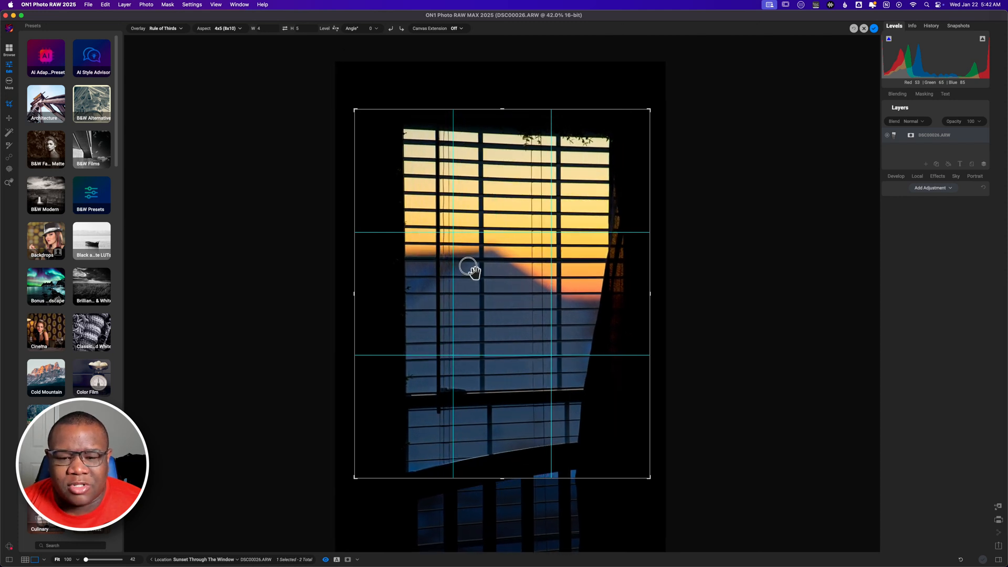
drag(468, 266, 468, 266)
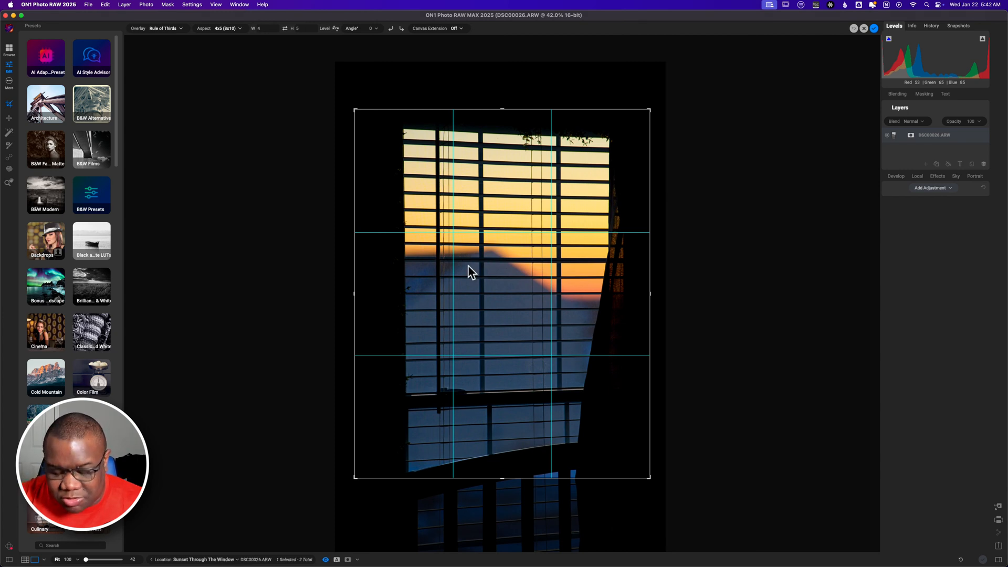
key(Return)
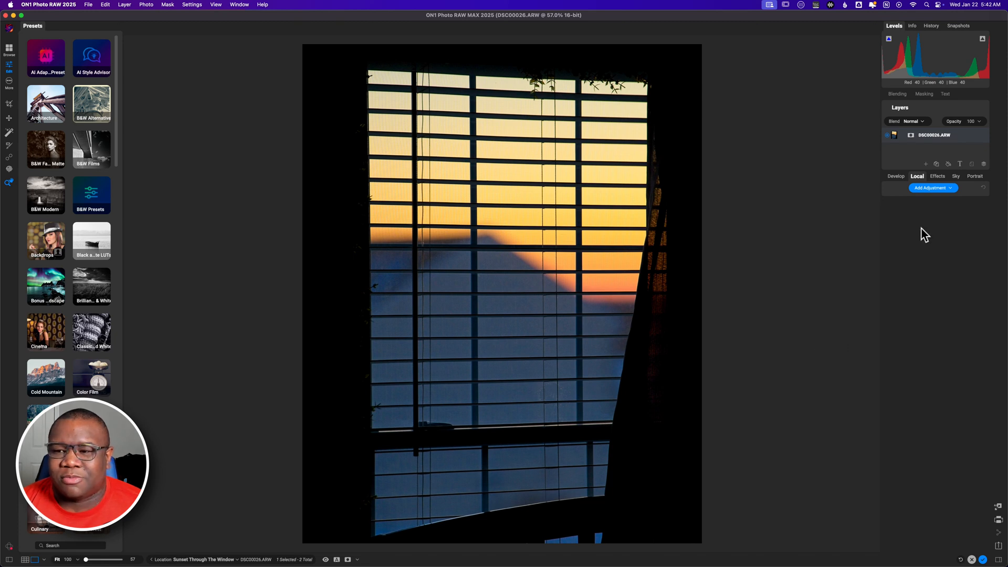
- Add a Color Enhancer filter to the photo's effects and apply its Fall style
click(937, 178)
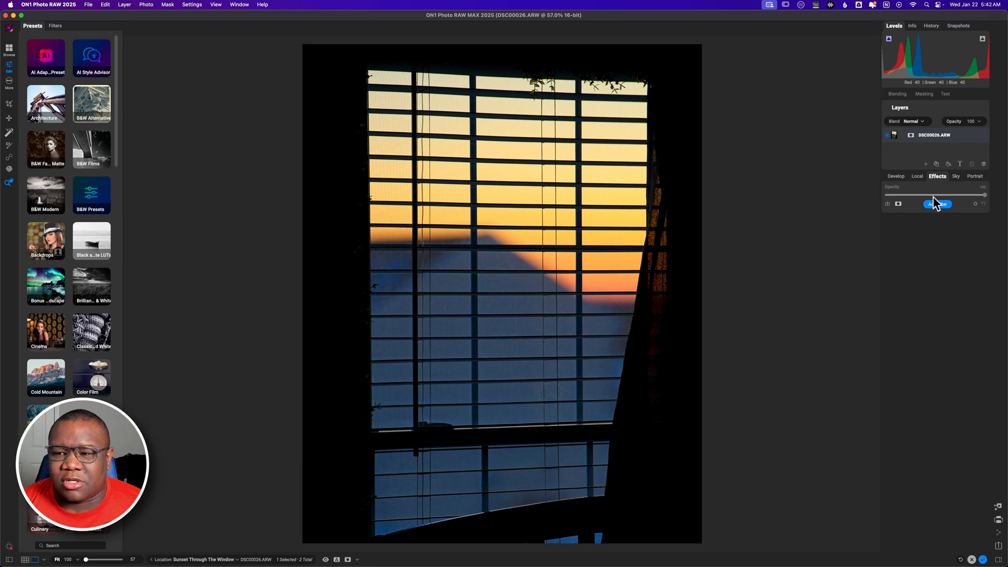
click(937, 205)
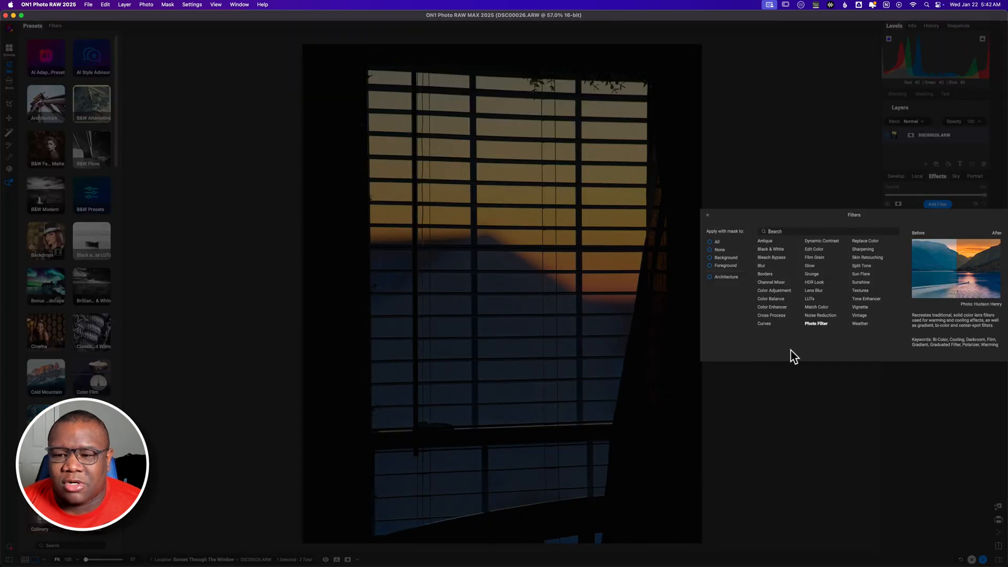
click(780, 308)
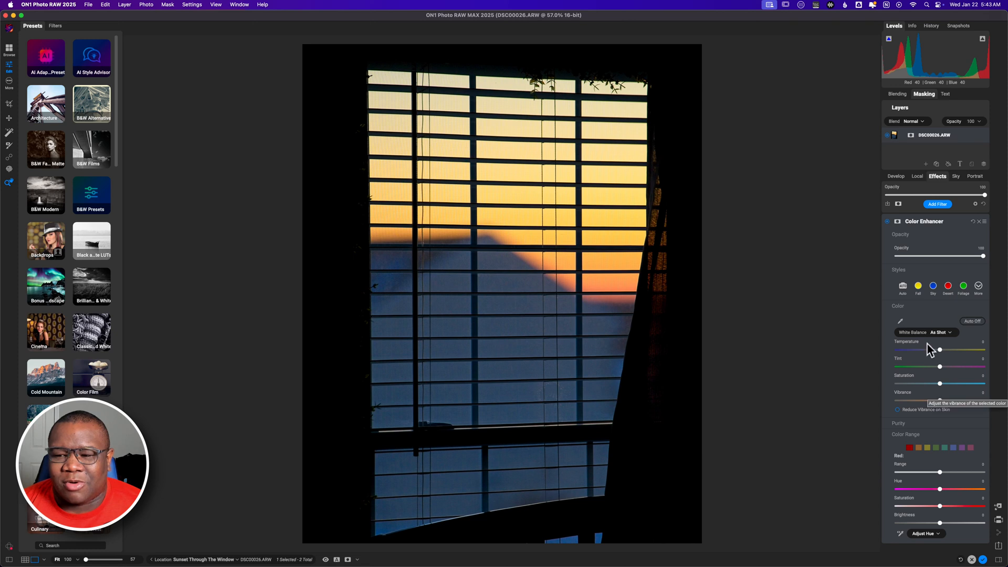
click(918, 286)
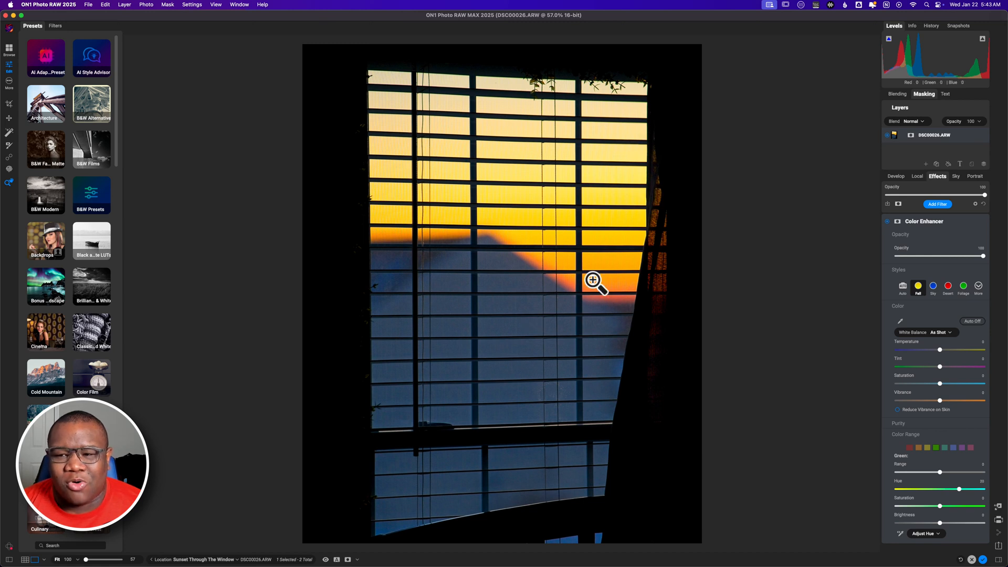
- Lower the Color Enhancer filter's opacity to about 54, compare the photo with and without it, and collapse its settings
drag(982, 257, 943, 256)
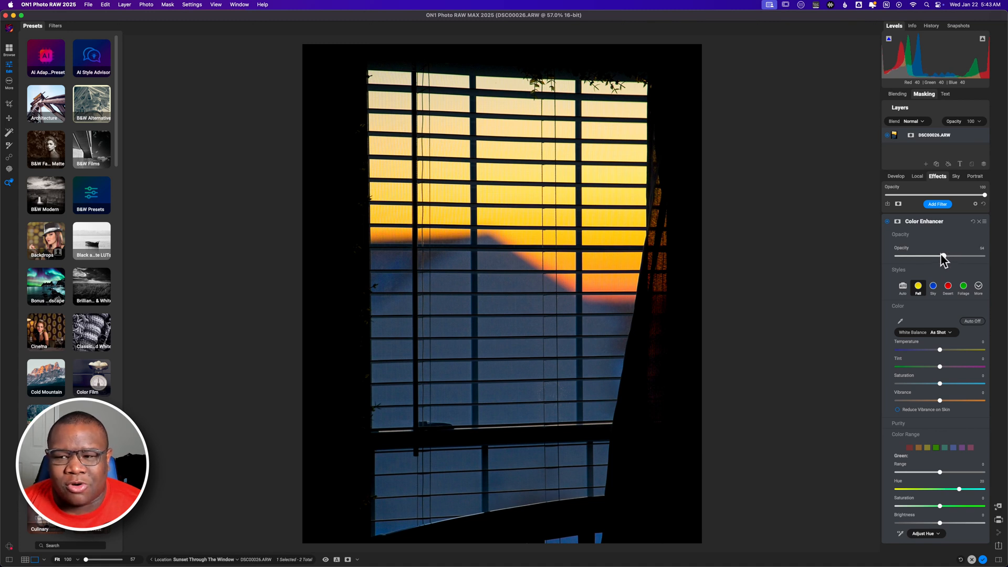
click(887, 222)
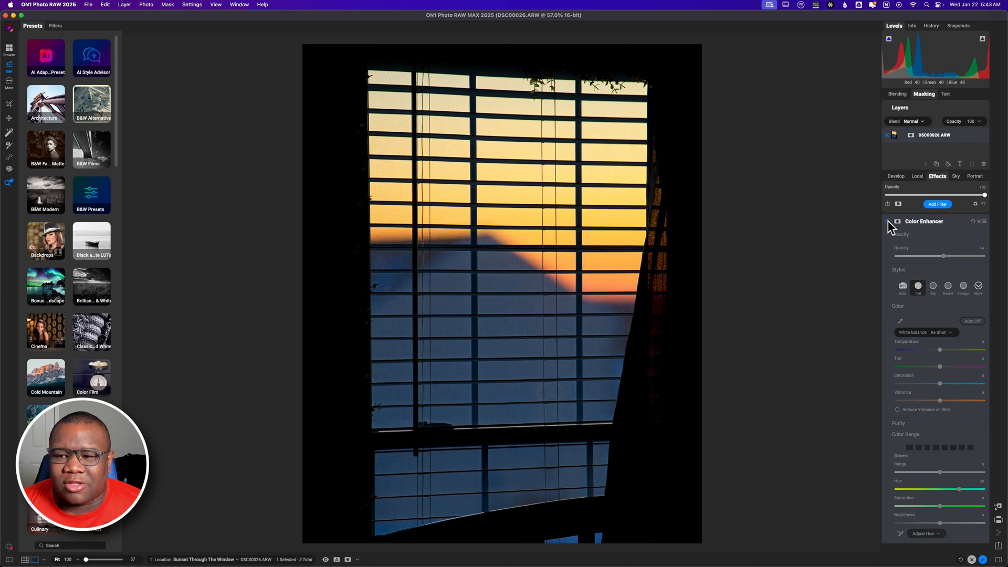
click(887, 221)
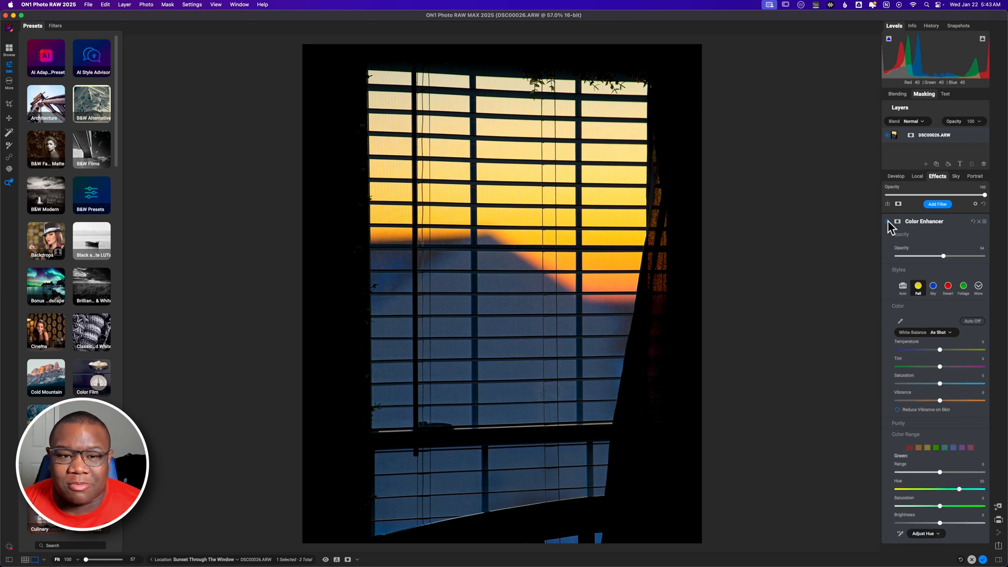
click(938, 223)
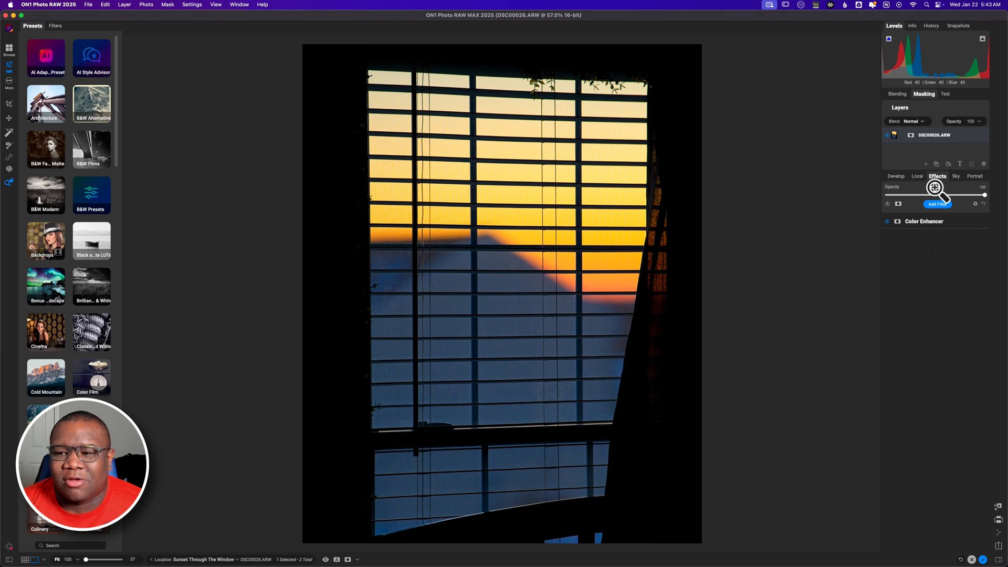
- Add a Glow filter and, after previewing its additional styles on the photo, apply the Dark Glow style
click(937, 205)
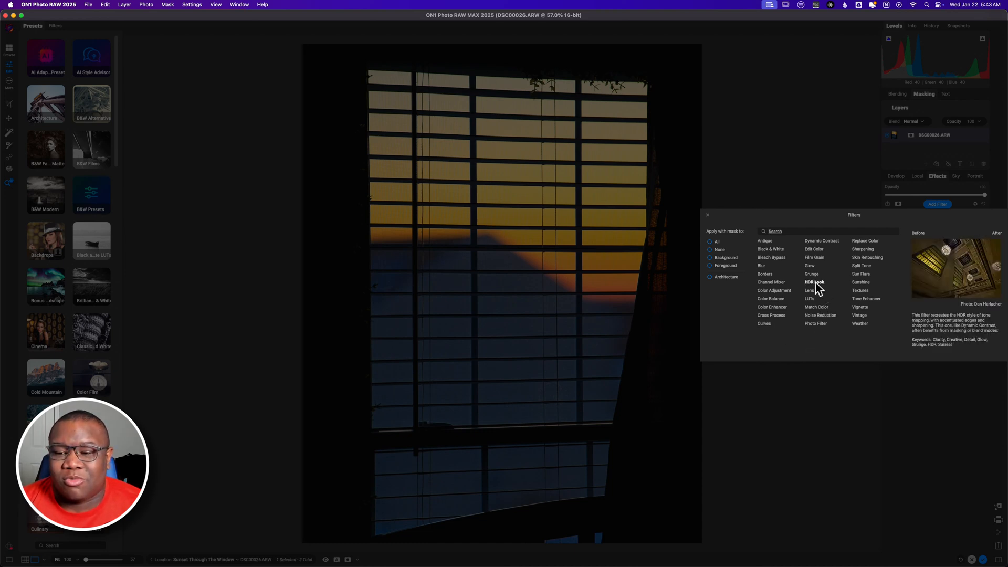
click(810, 266)
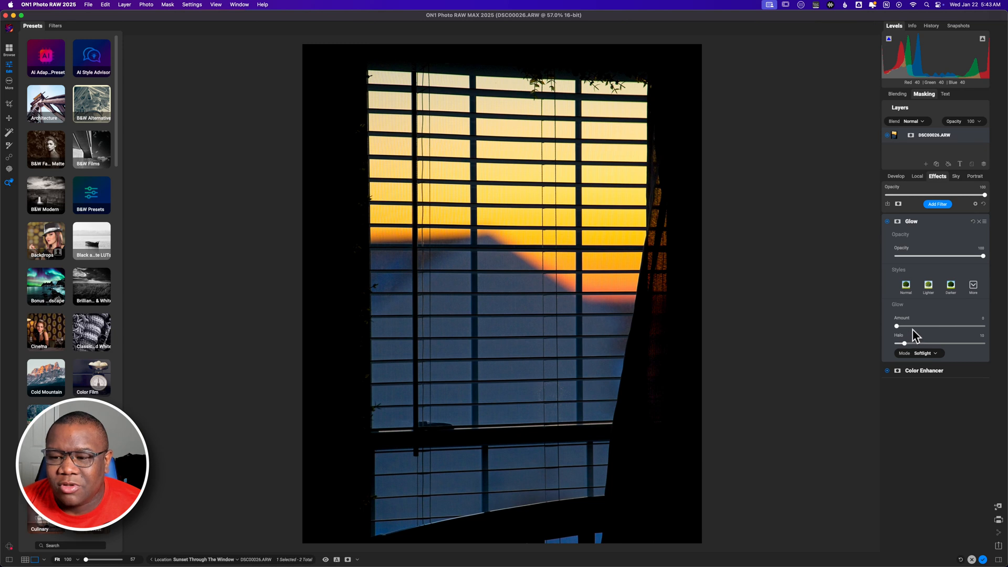
click(973, 285)
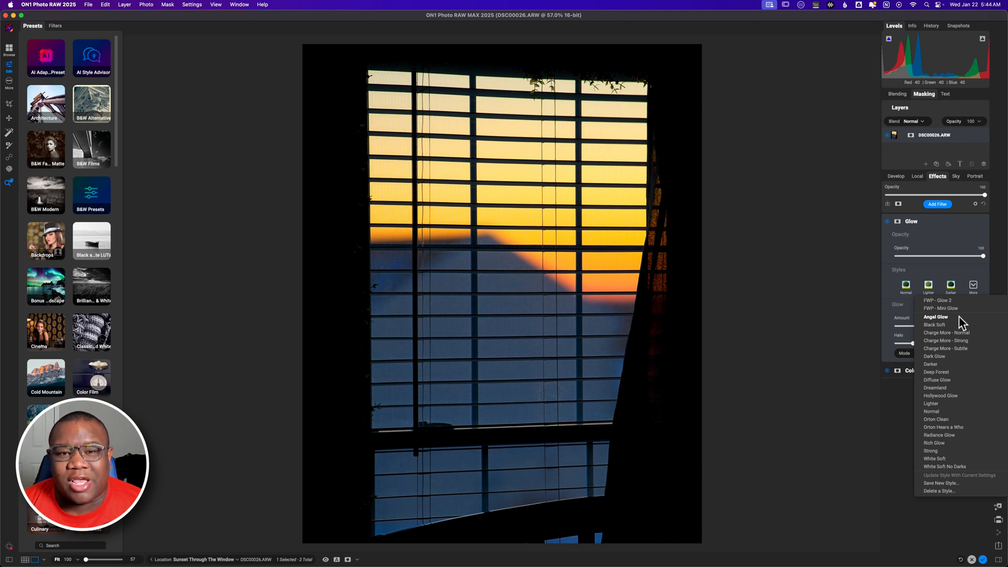
key(Down)
key(Down)
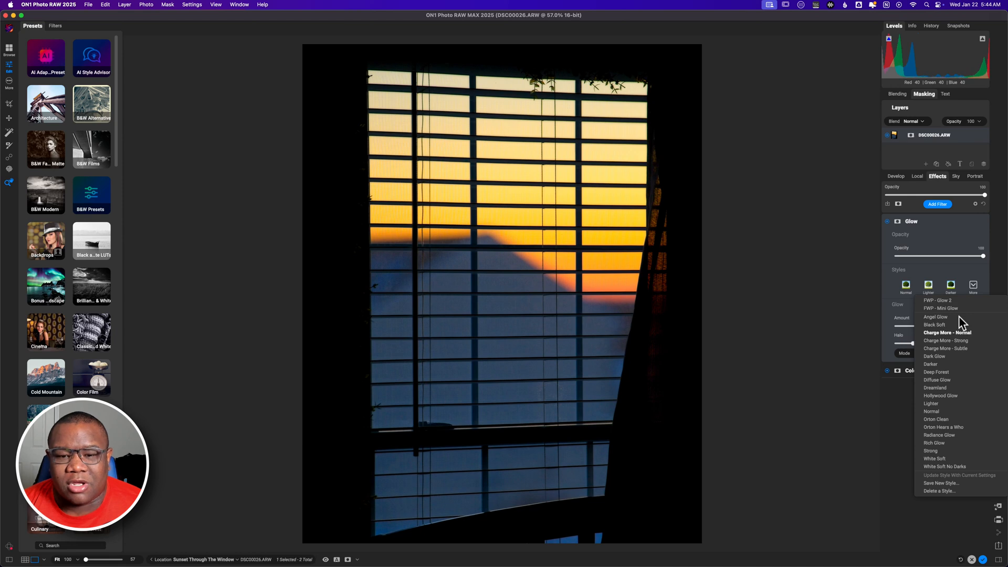
key(Down)
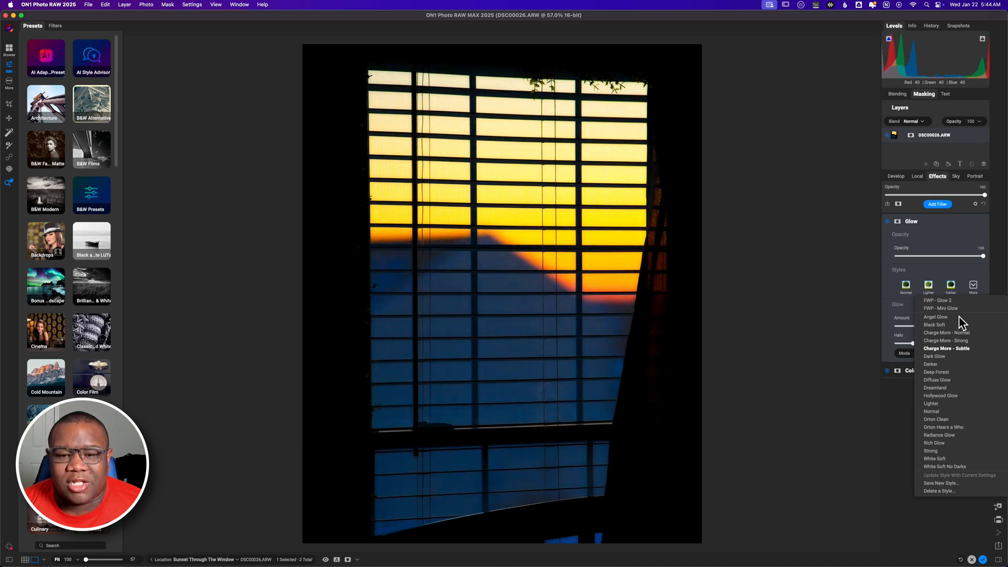
key(Down)
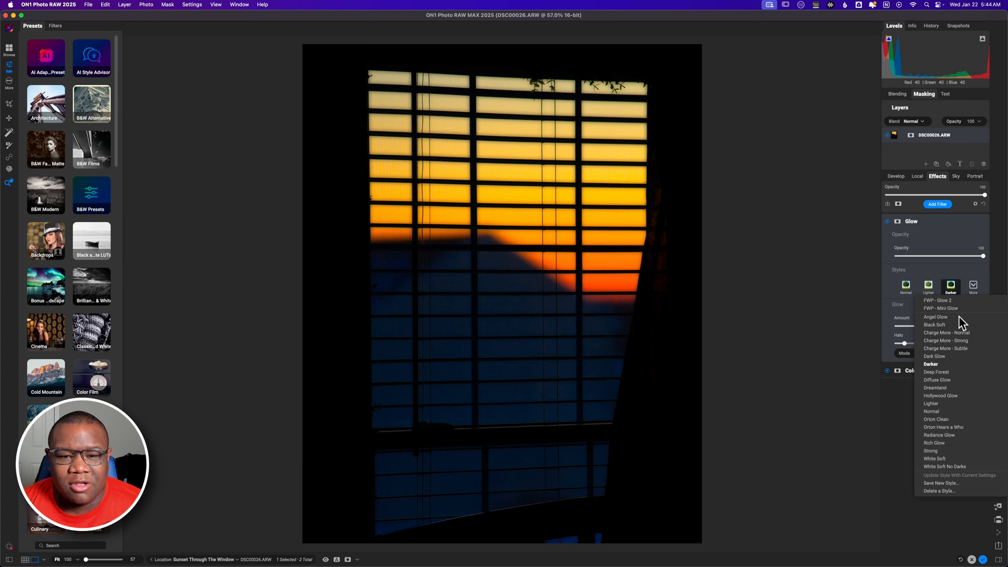
key(Down)
key(Down)
key(Down)
key(Down)
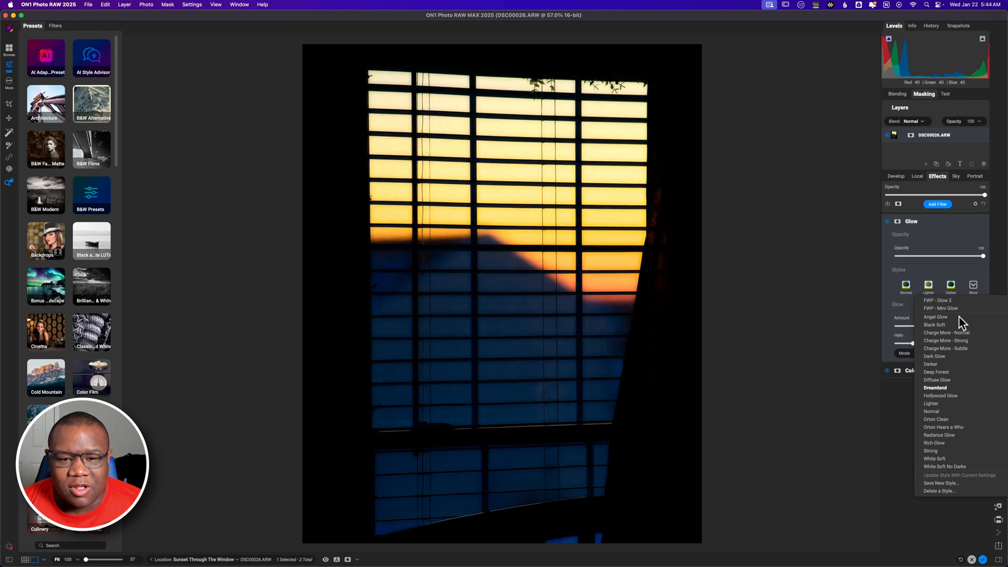
key(Down)
key(Down)
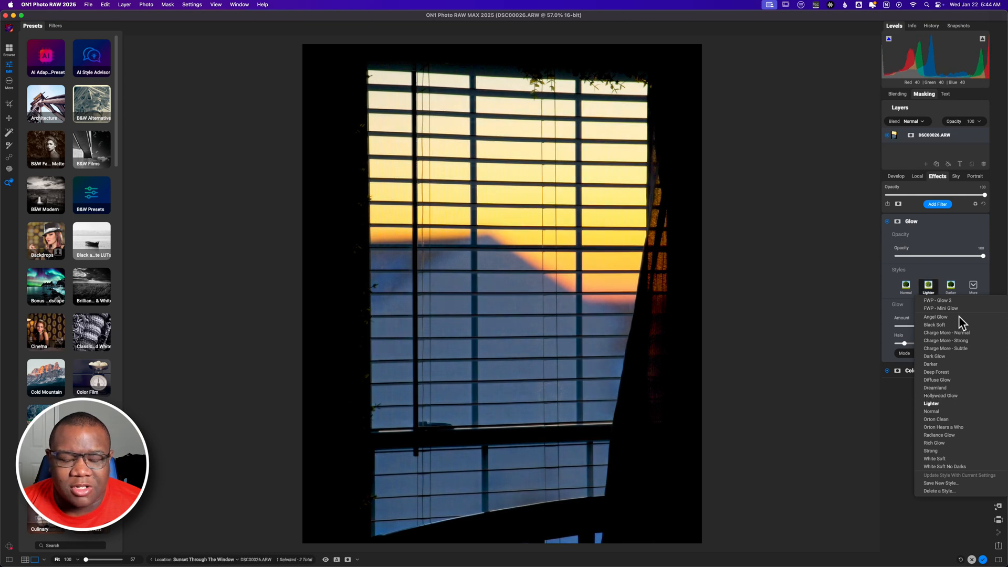
key(Down)
key(Down)
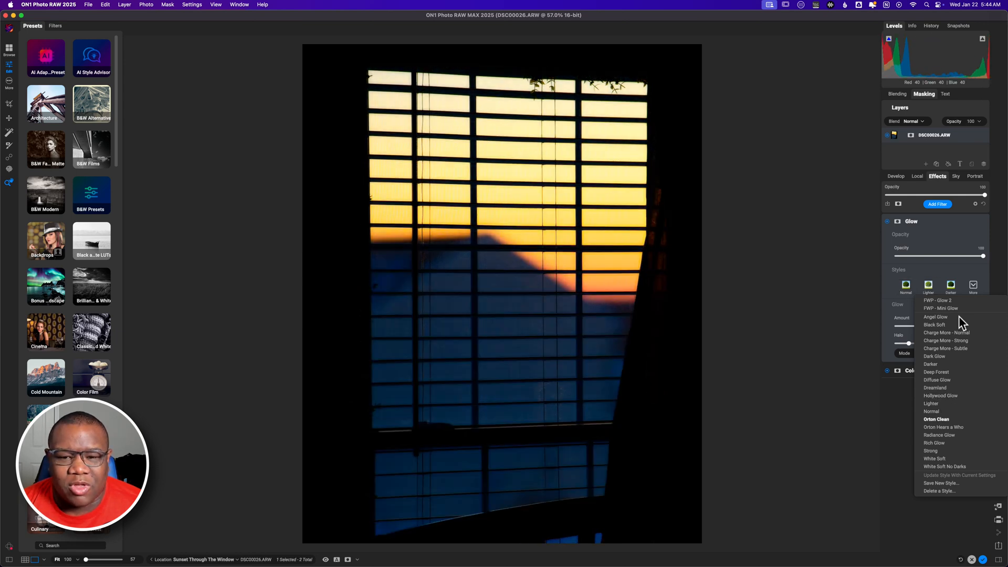
key(Down)
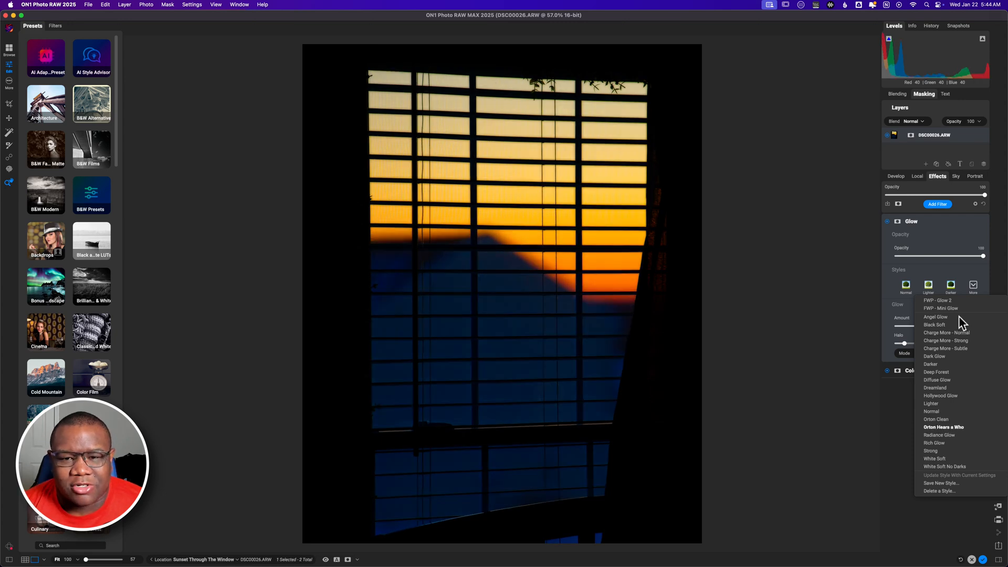
key(Down)
key(Down)
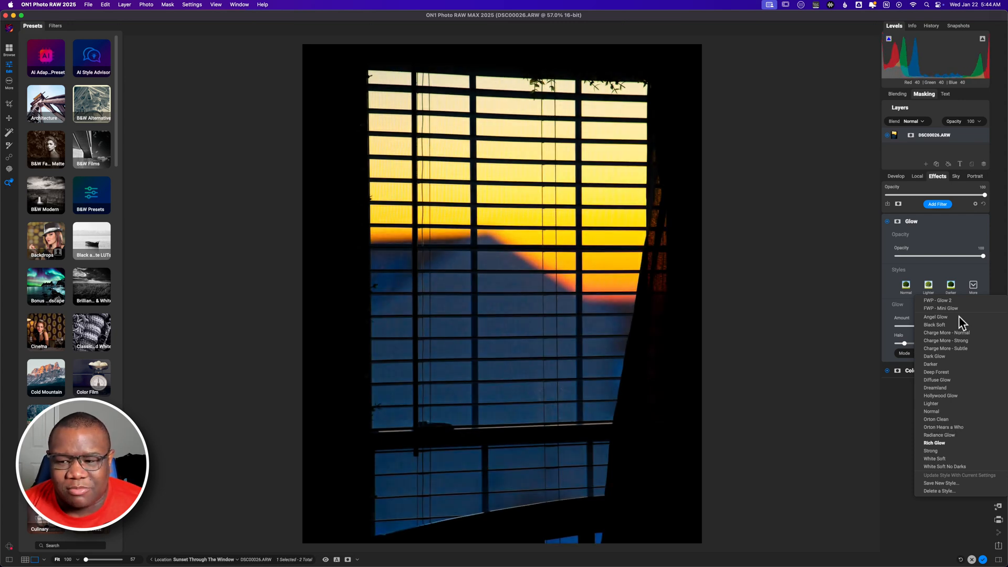
key(Down)
key(Down)
key(Down)
key(Up)
key(Up)
key(Up)
key(Up)
key(Up)
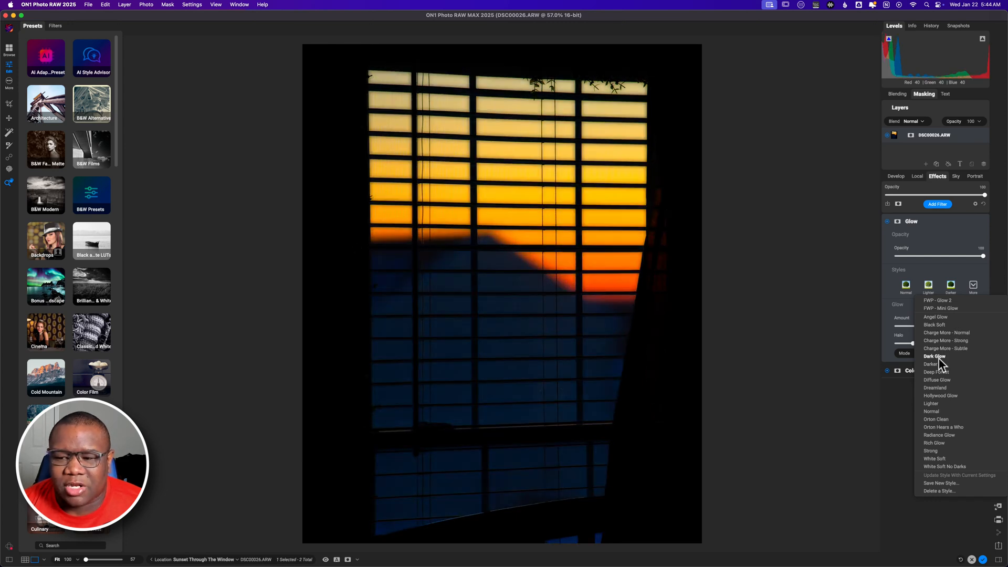
click(940, 356)
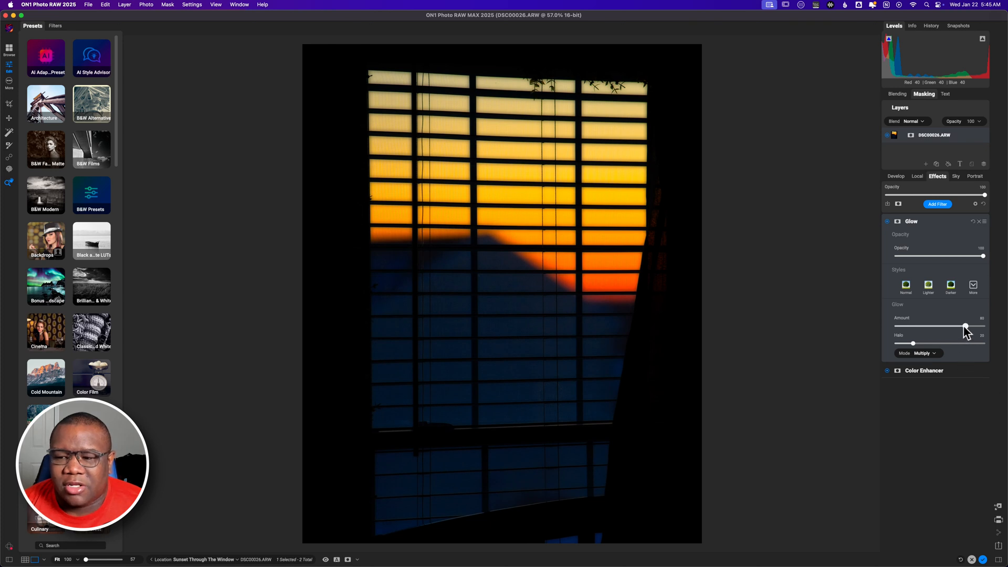
- Set the Glow filter's amount to about 45, halo to about 30 and opacity to about 75
drag(964, 327, 923, 345)
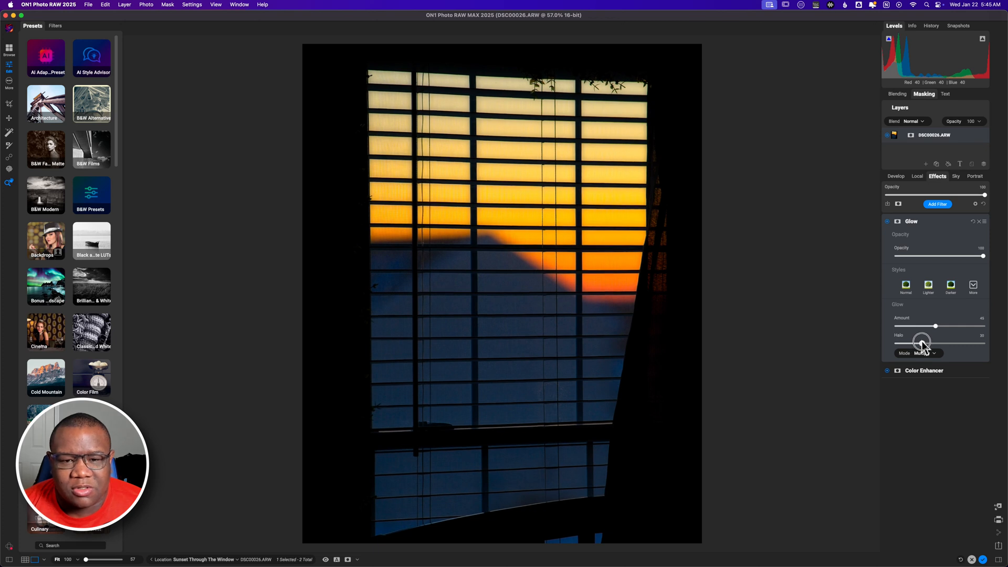
drag(983, 256, 961, 257)
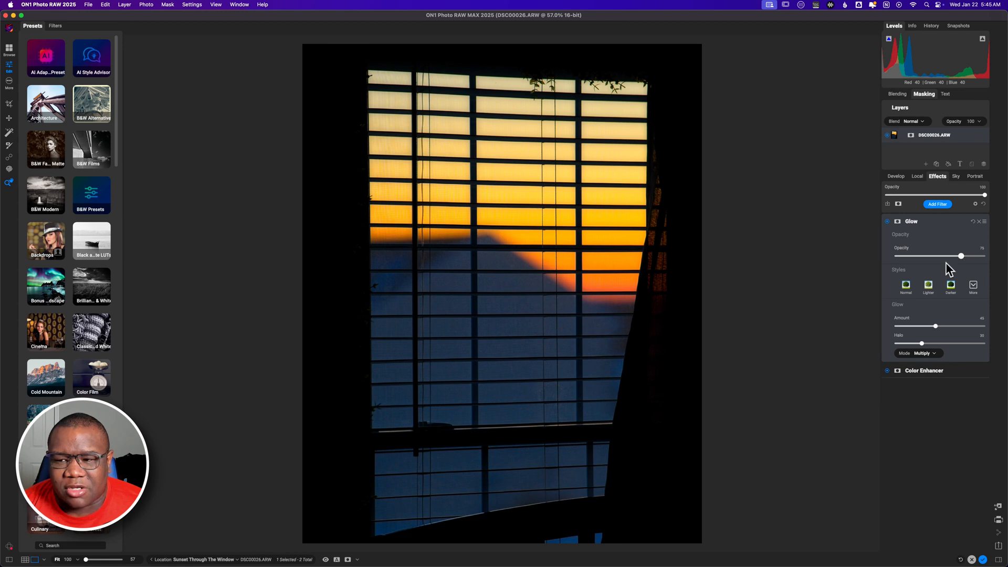
- Compare the photo with the Glow filter on and off, and with the edited preview against the unedited one
click(887, 221)
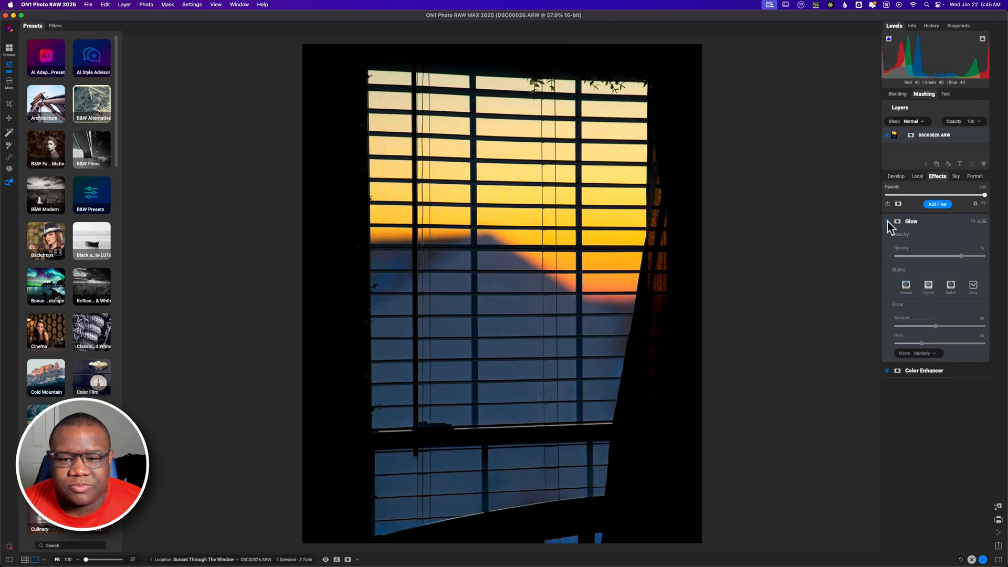
click(887, 221)
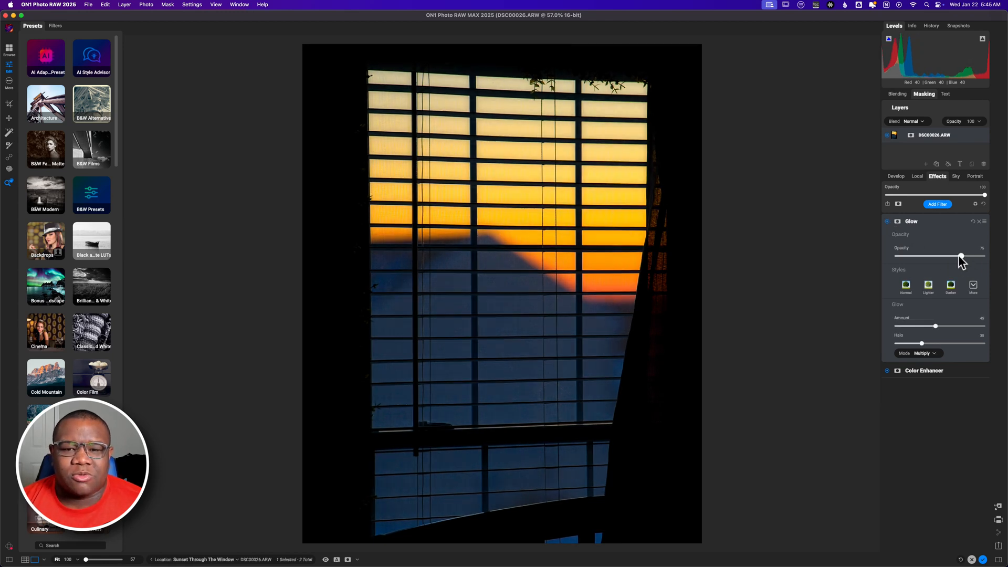
click(886, 222)
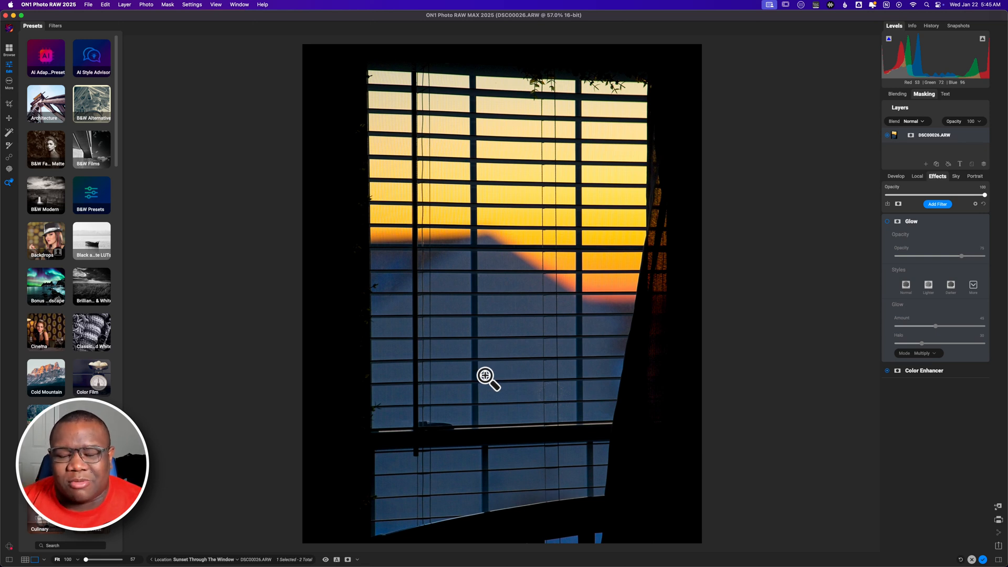
click(886, 222)
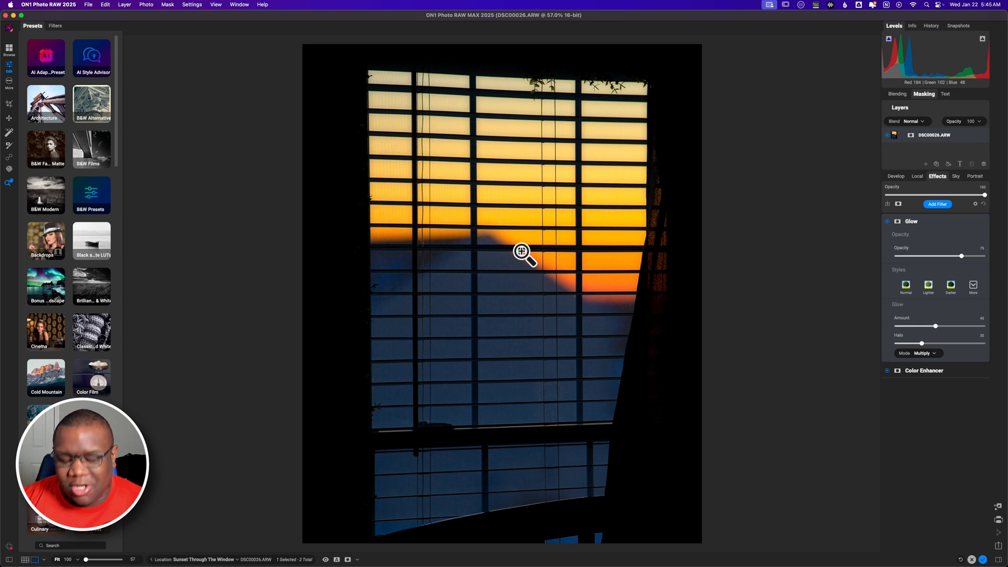
key(super+p)
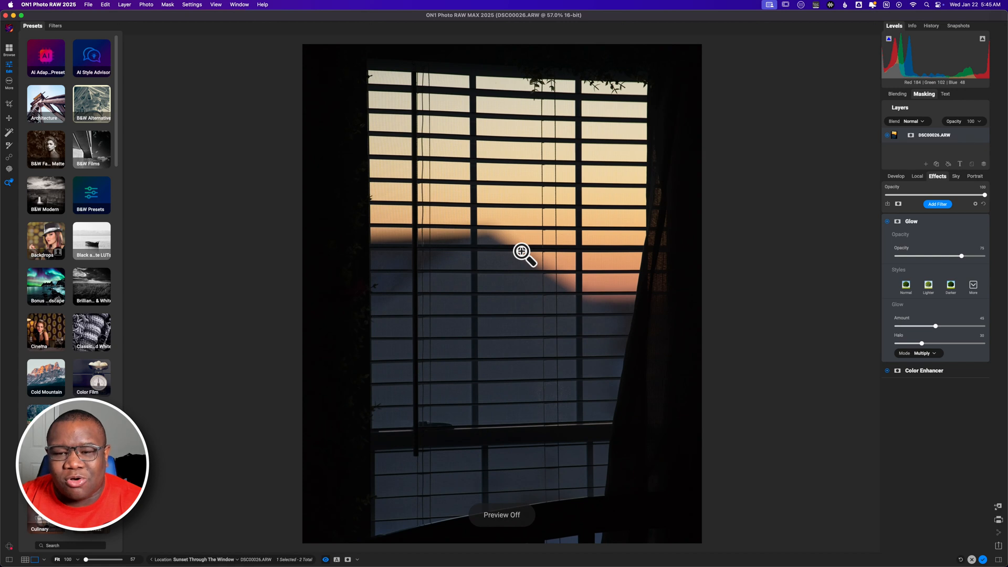
key(super+p)
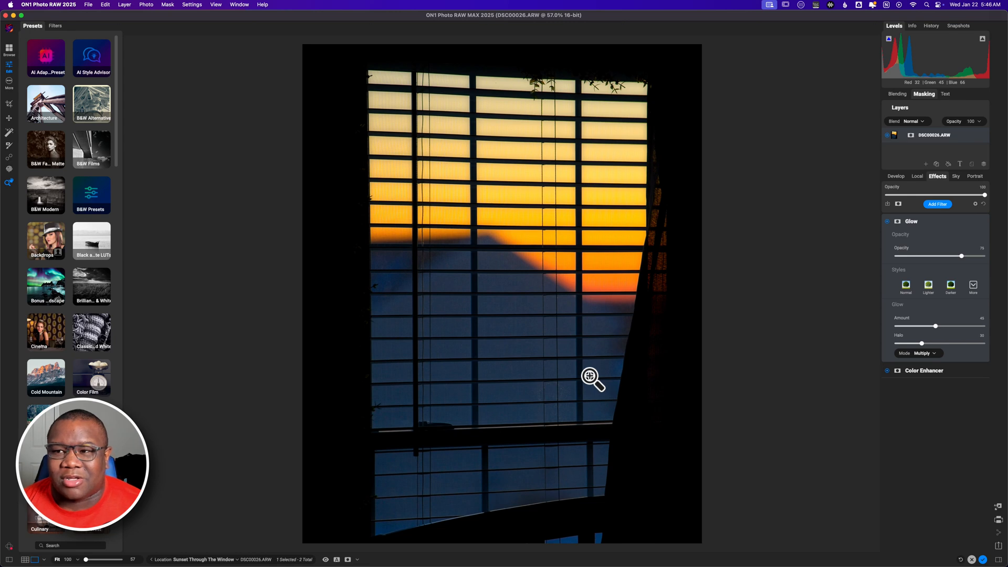
- Save the current edit as a new snapshot named Edit 2
click(953, 93)
click(959, 26)
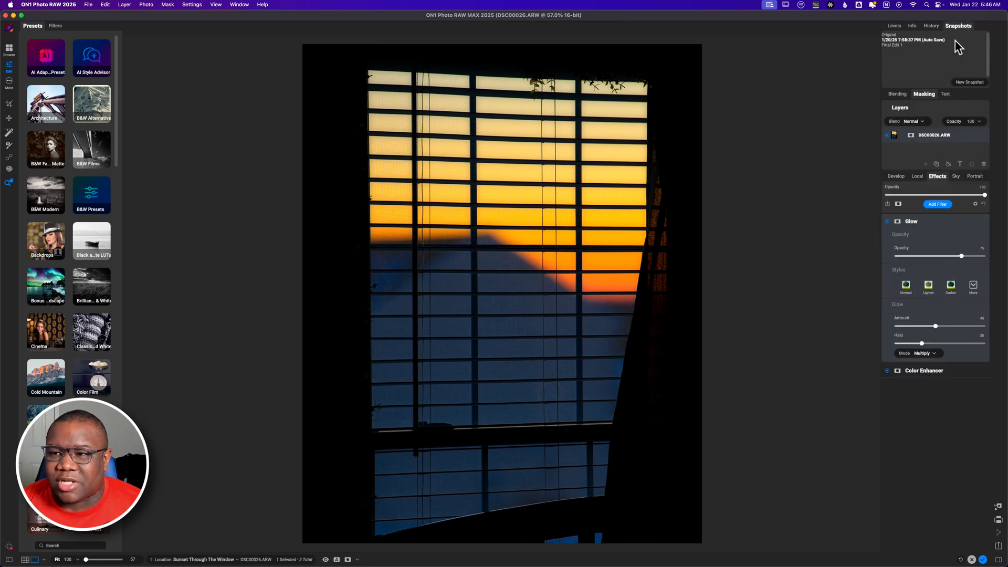
click(965, 83)
text(Edit 2)
key(Return)
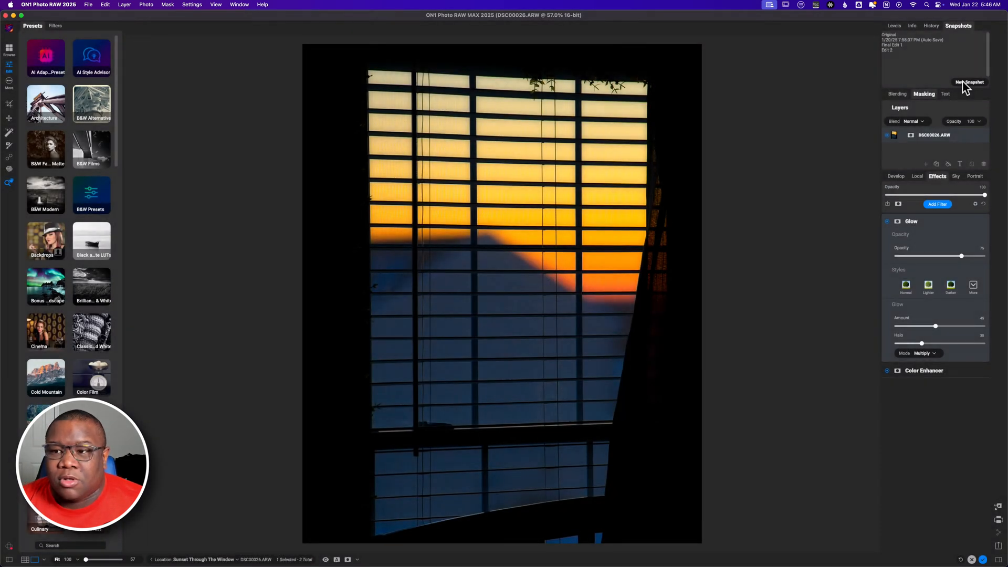
- Compare the Final Edit 1 and Edit 2 snapshots, finishing on Edit 2
click(898, 45)
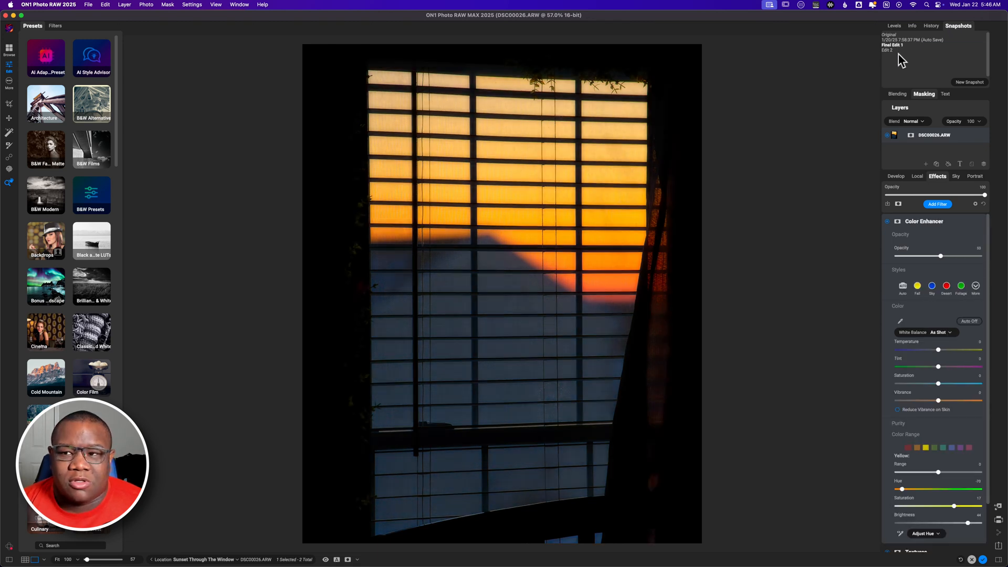
click(885, 51)
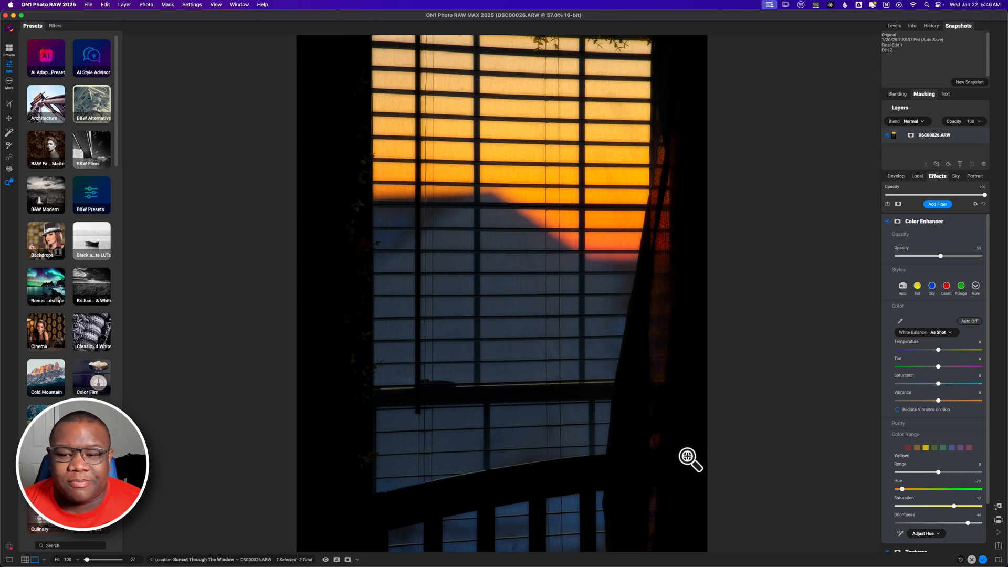
click(890, 51)
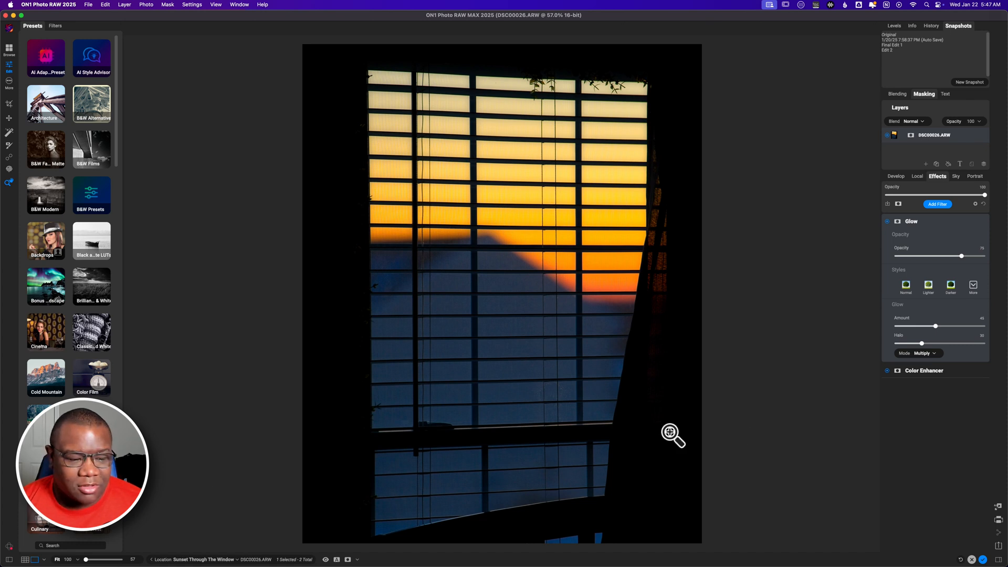
- Open the DSC00124.onphoto sunset photo for editing and fit the whole image in view
click(45, 560)
click(48, 550)
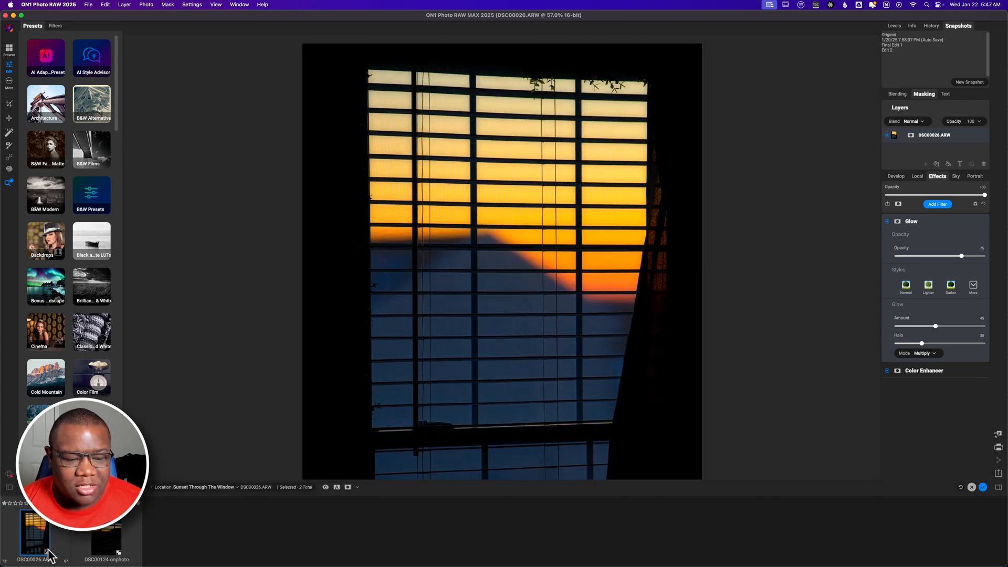
click(113, 545)
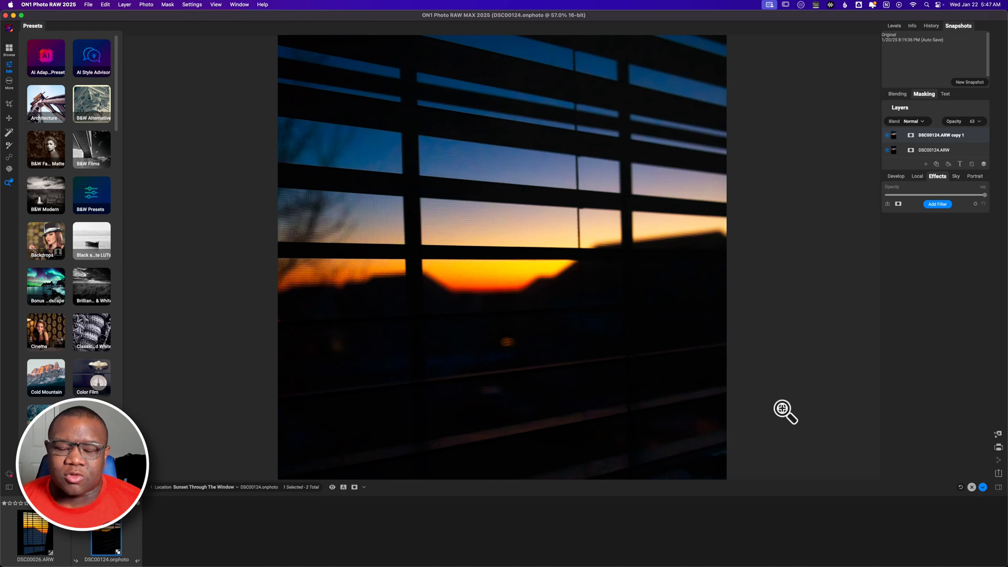
mouse_move(2, 565)
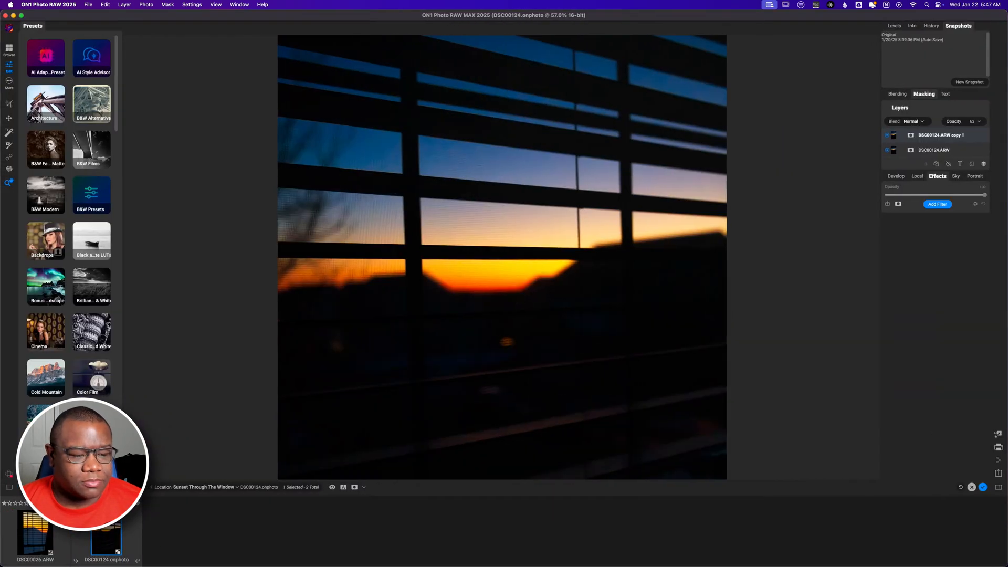
click(35, 486)
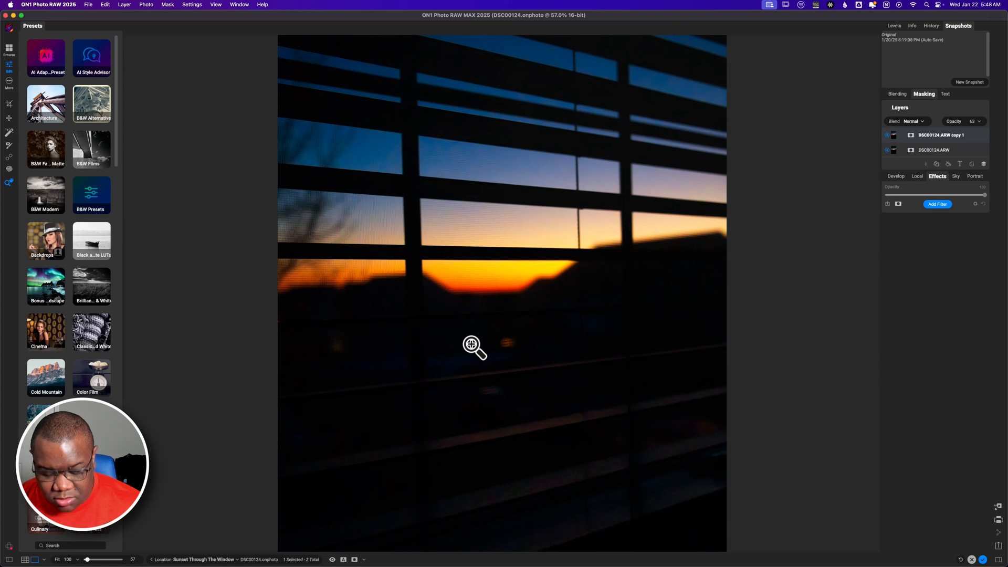
alt+click(474, 347)
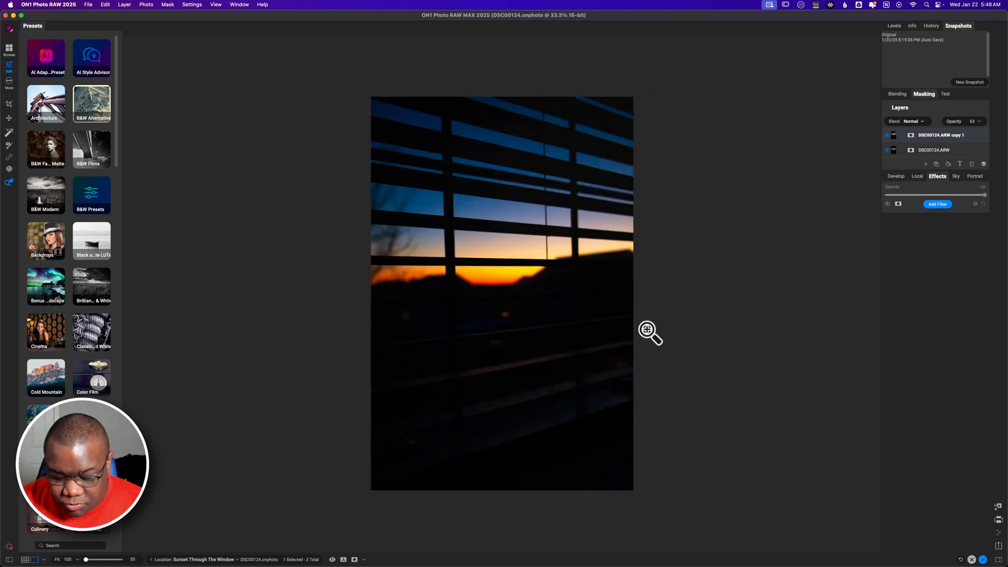
key(super+0)
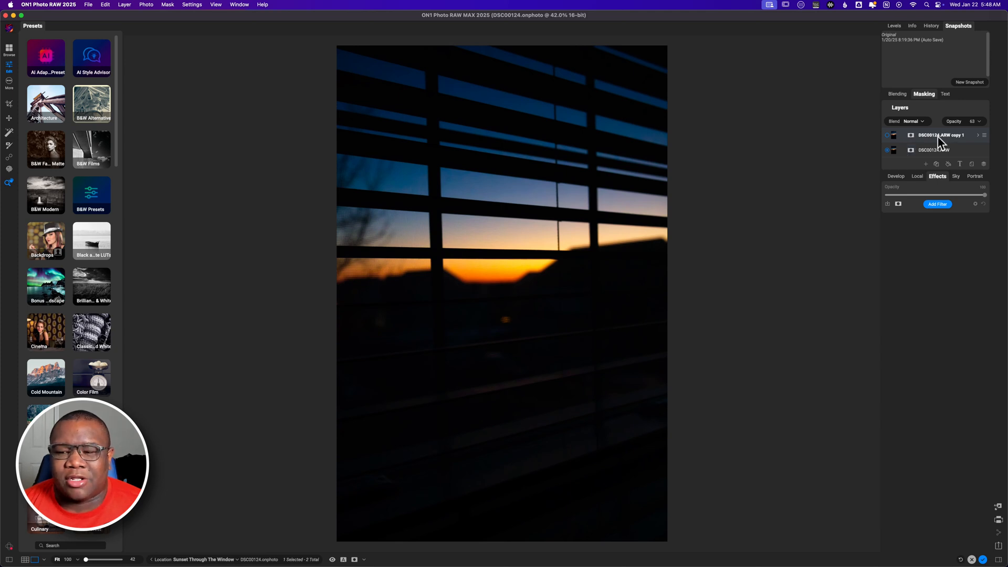
- Select the base layer DSC00124.ARW and compare its edited preview against the unedited one
click(891, 153)
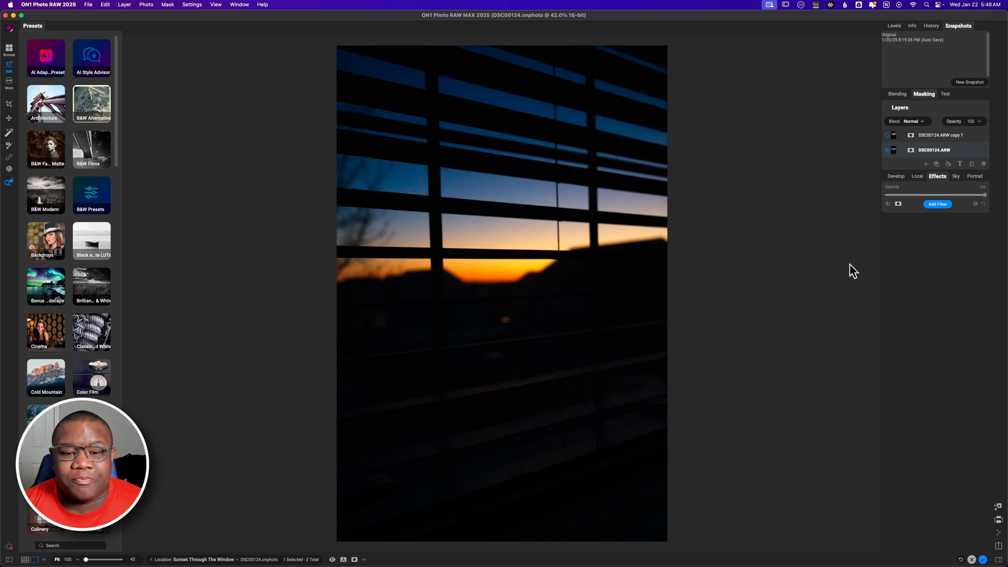
key(backslash)
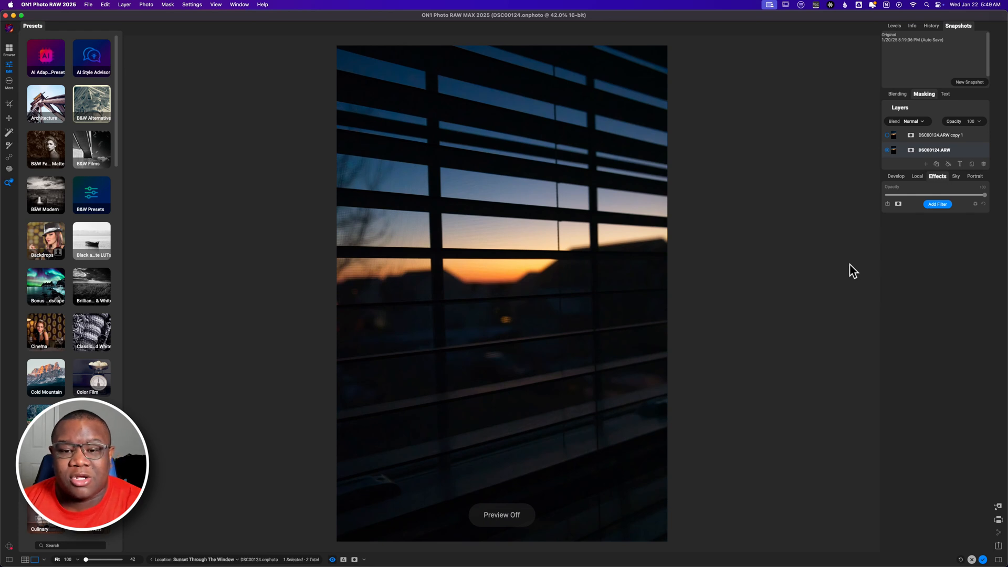
key(backslash)
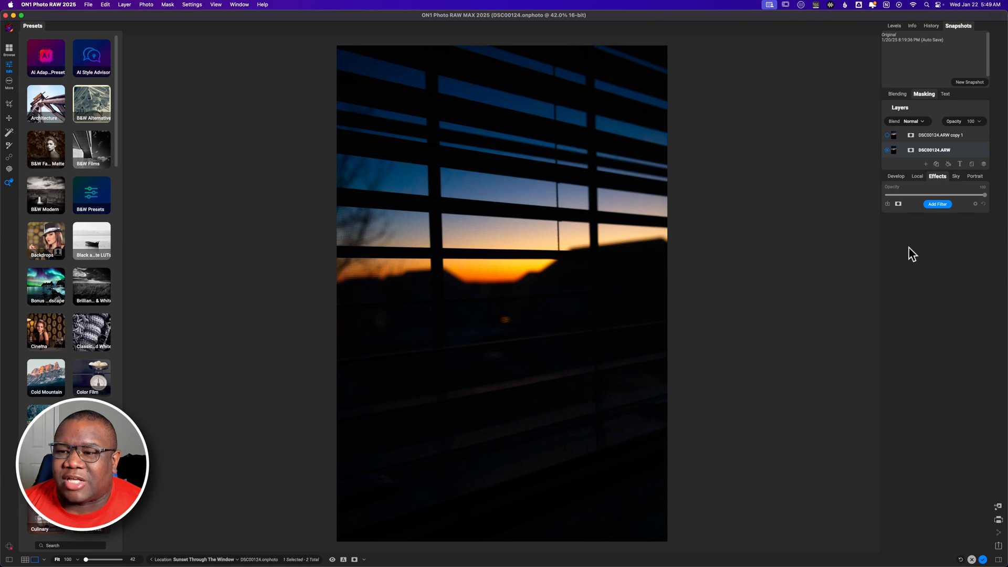
- Save the photo's existing edit as a new snapshot named Final Edit 1
click(895, 177)
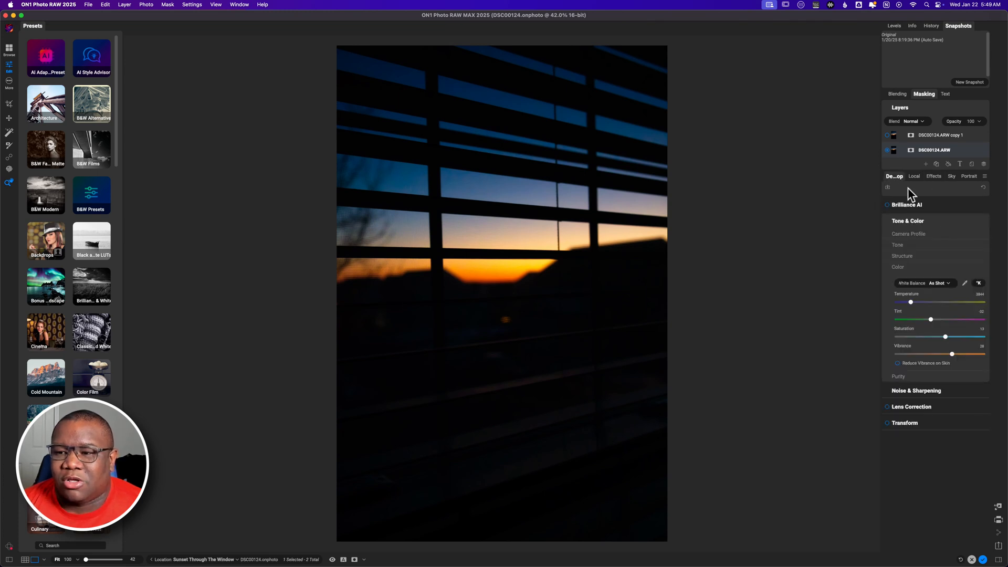
click(968, 82)
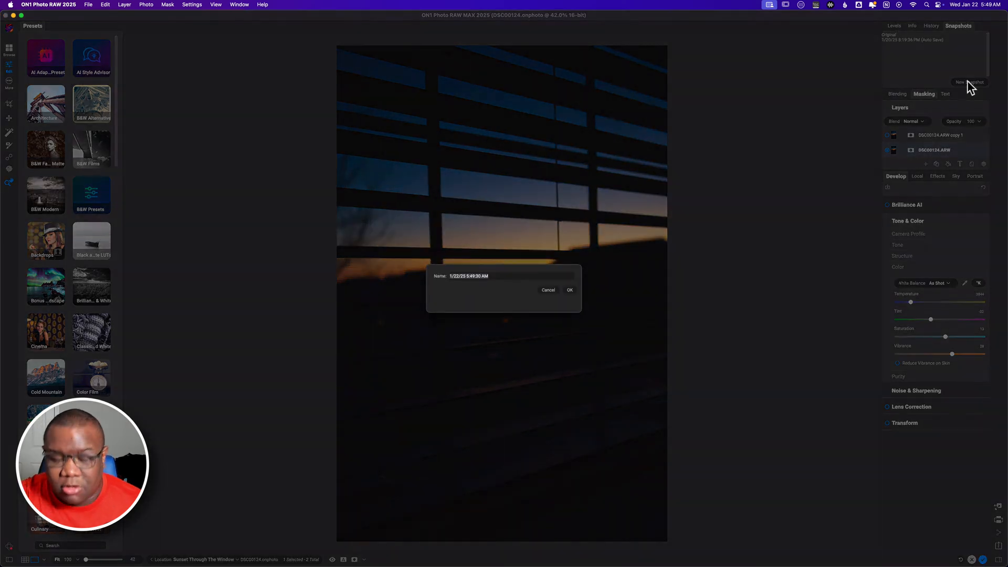
text(Final Edit 1)
key(Return)
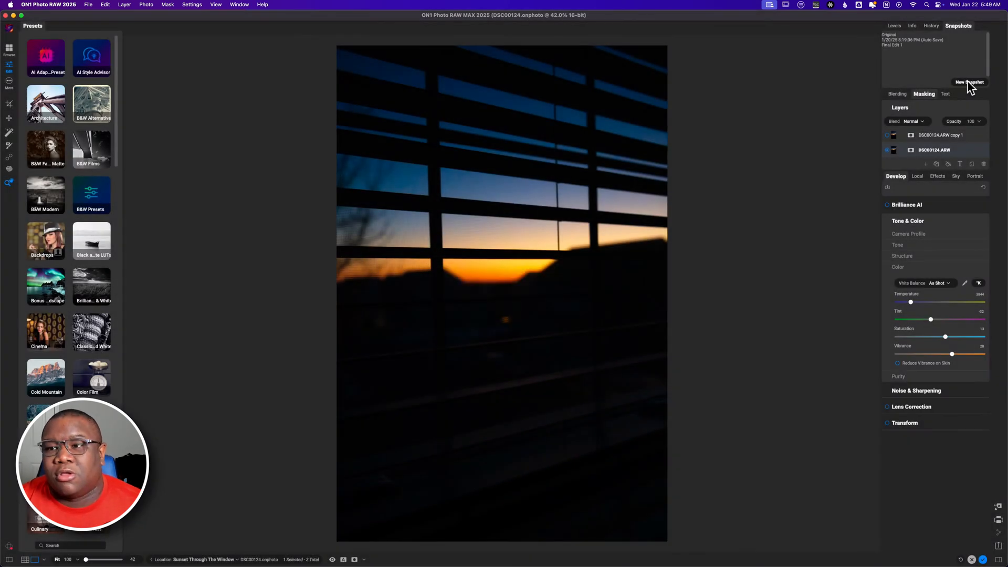
click(924, 94)
click(924, 93)
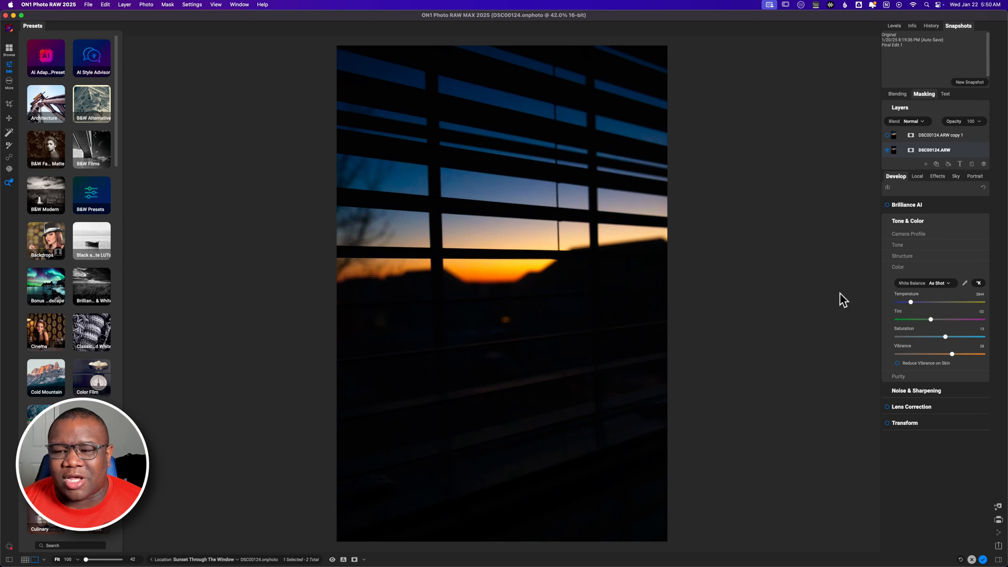
- Show the Tone adjustments of the Develop settings and restore the Original snapshot
click(935, 176)
click(915, 177)
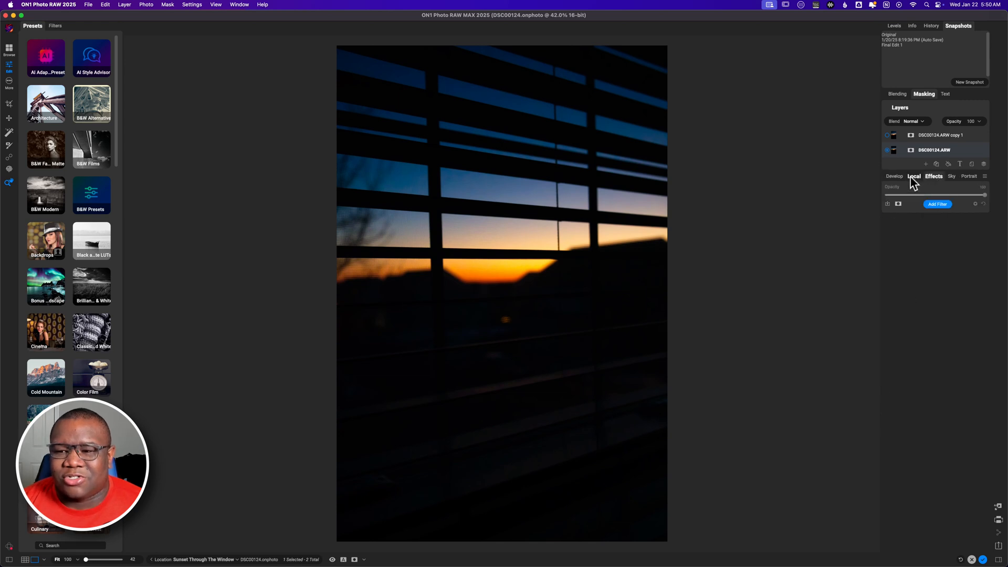
click(895, 177)
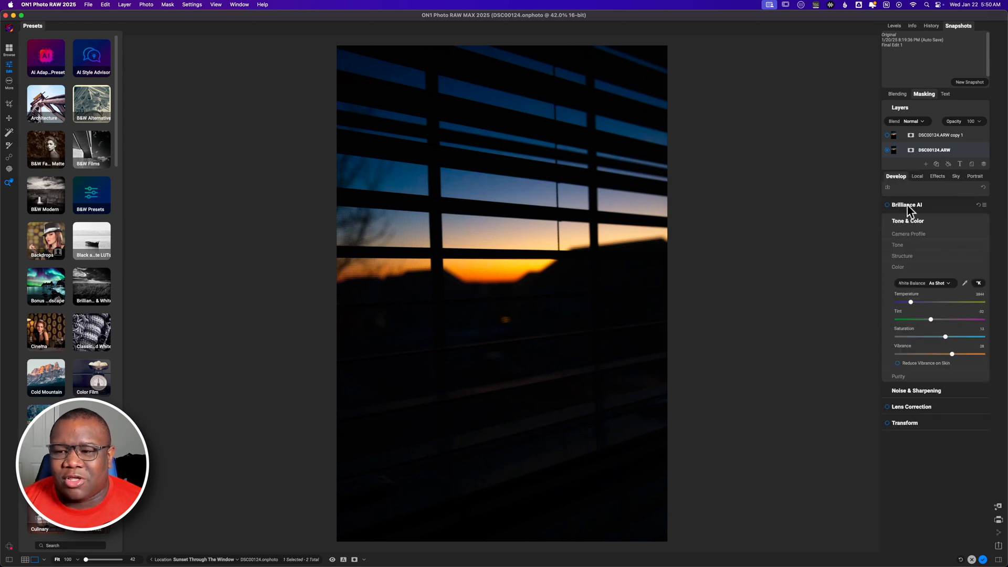
click(912, 221)
click(912, 221)
click(906, 244)
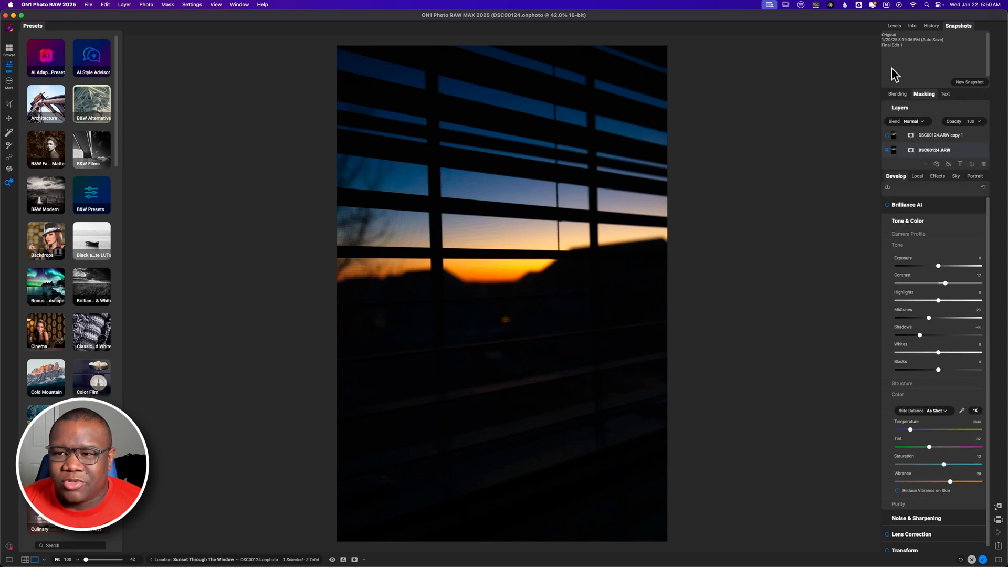
click(891, 36)
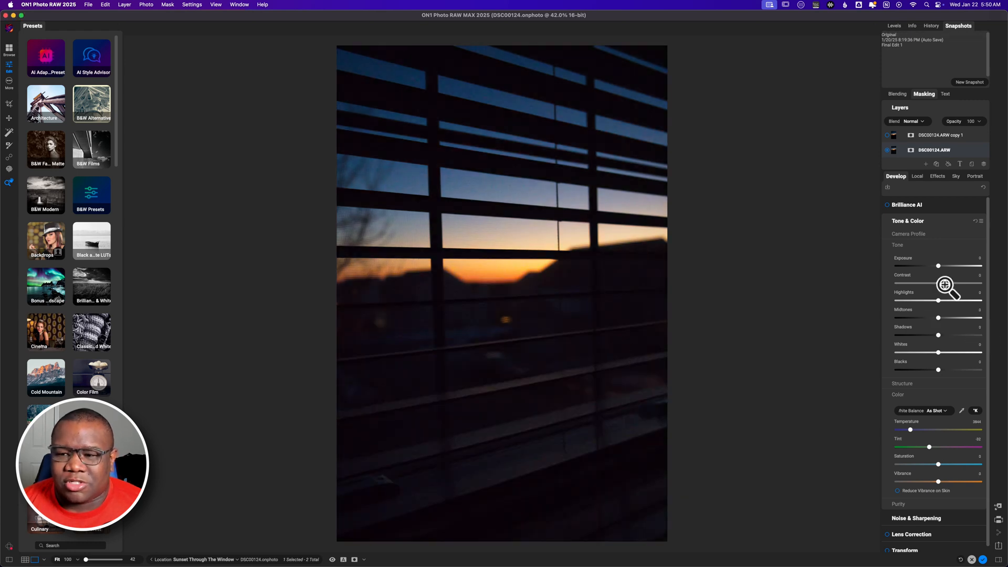
- Set the camera profile to ON1 Portrait
click(903, 235)
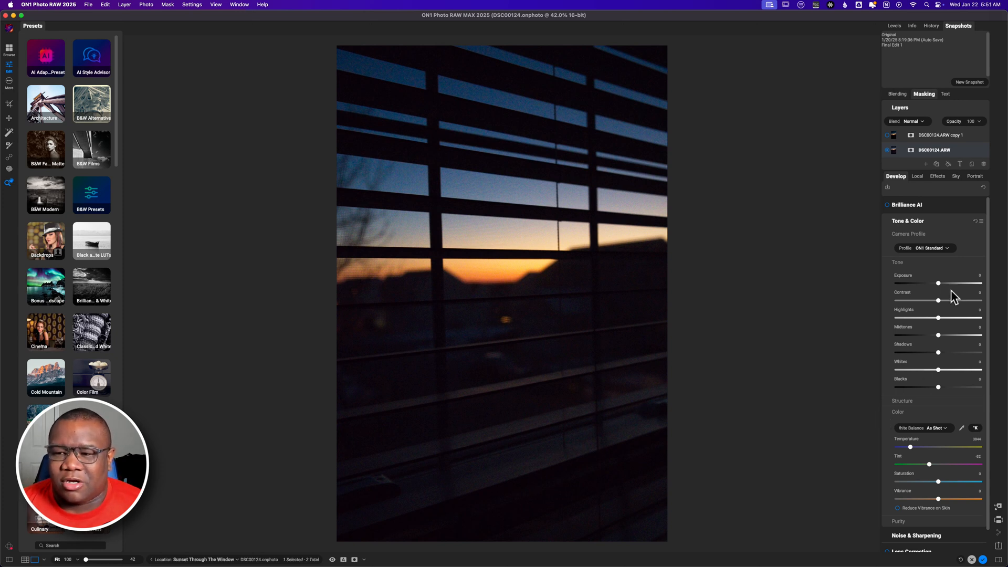
click(936, 249)
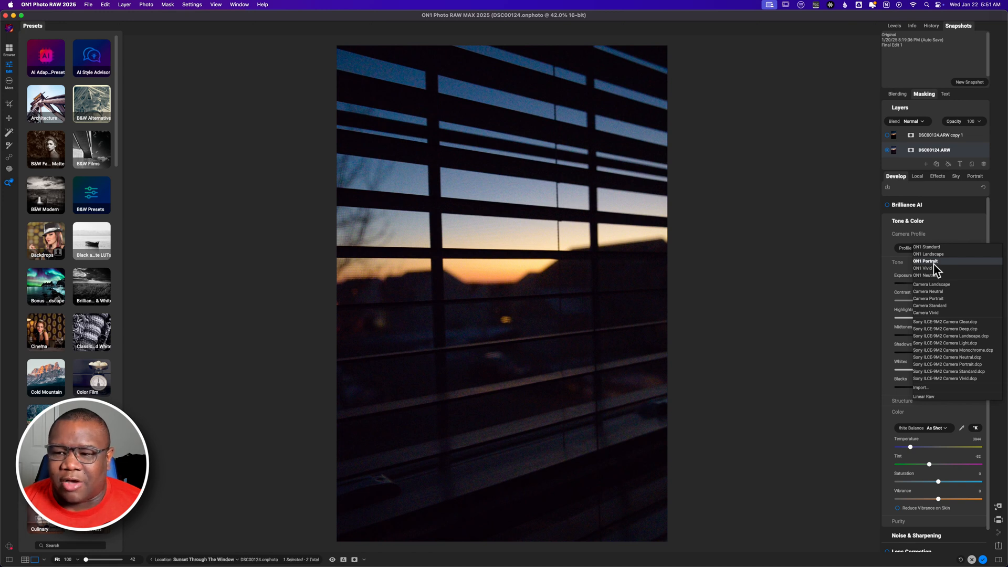
click(933, 262)
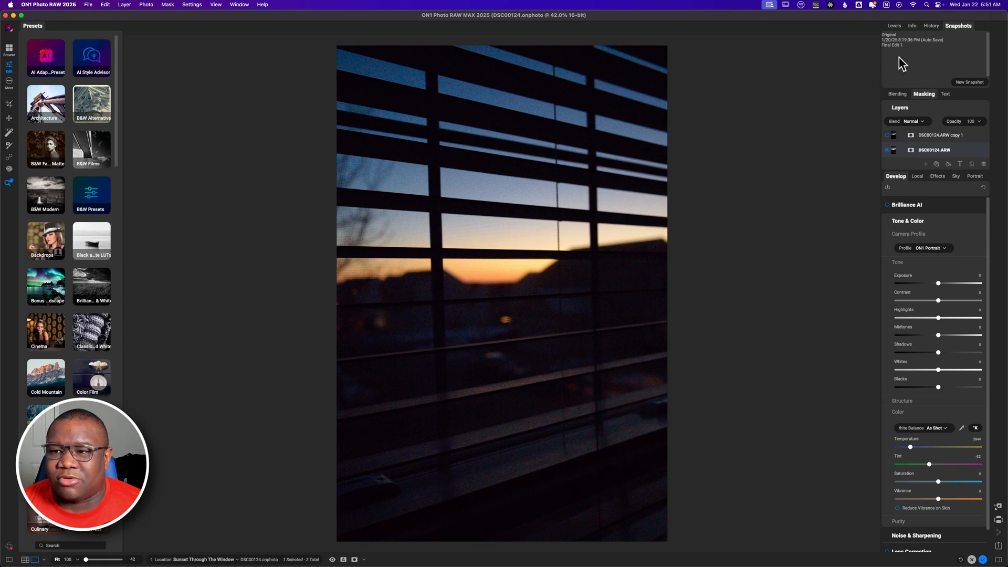
- Show the photo's shooting information and set the camera profile to Sony ILCE-9M2 Camera Landscape.dcp
click(914, 27)
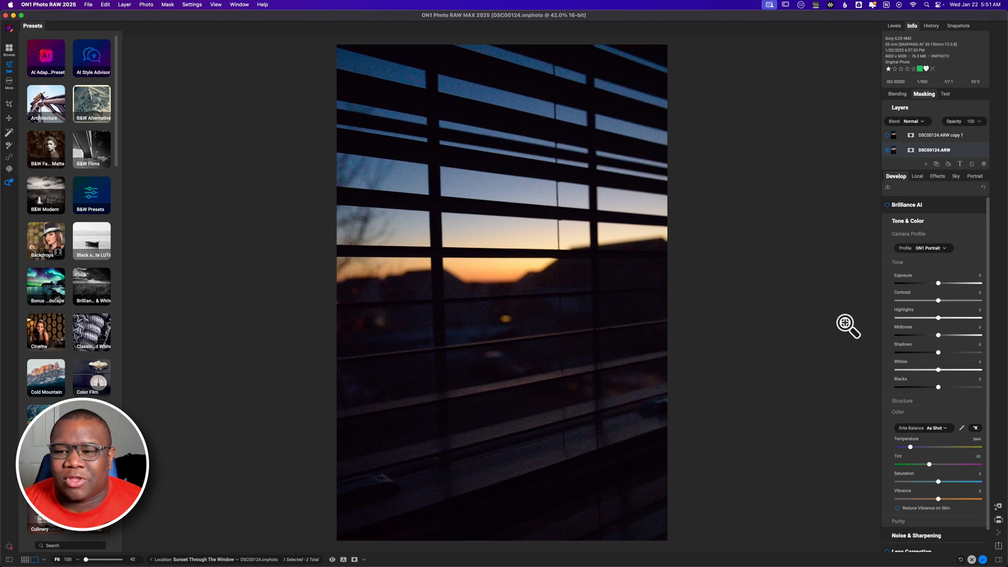
click(937, 248)
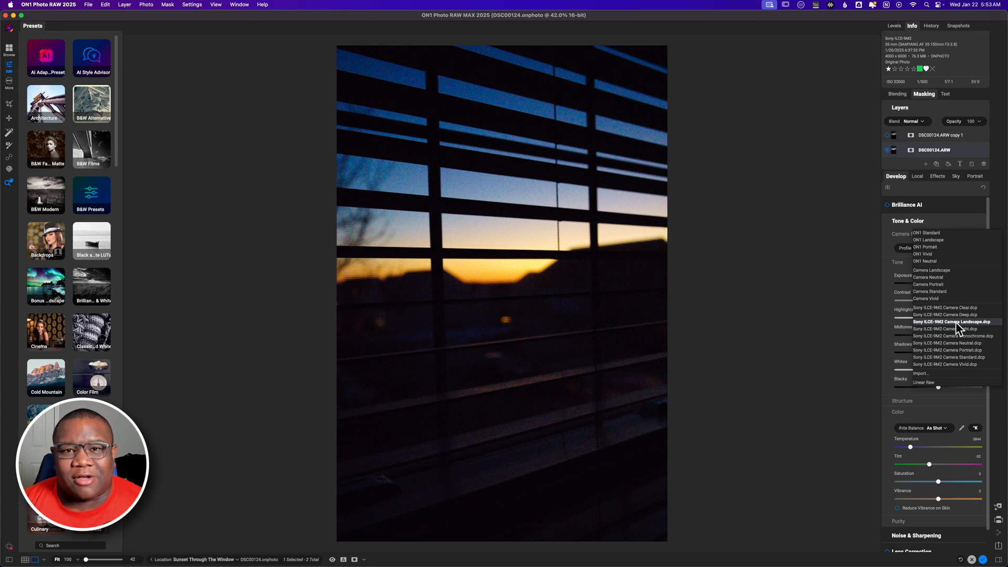
click(955, 323)
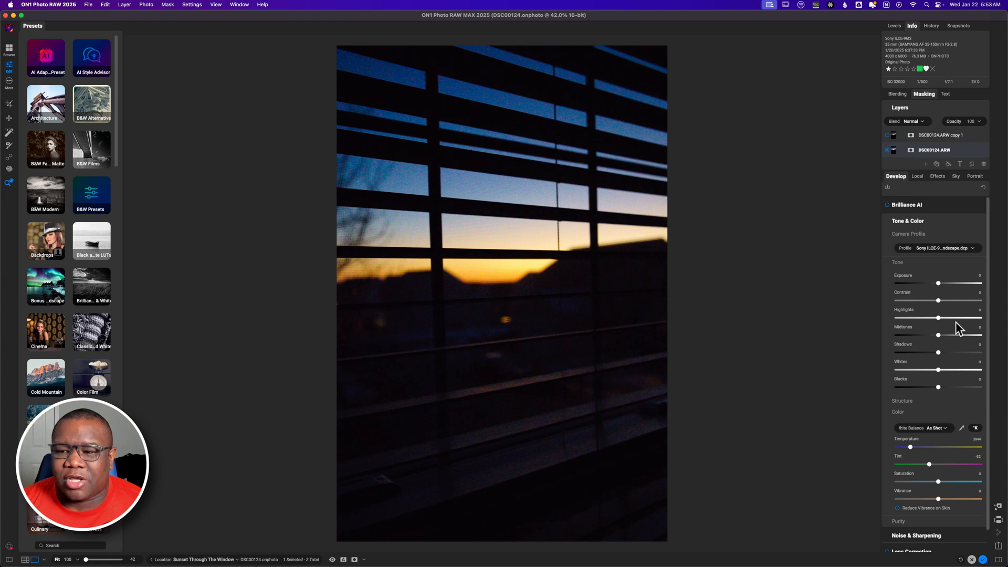
- Adjust the tone with shadows about -27, blacks about -10, midtones about 15, contrast about 13 and highlights about 18
scroll(908, 301, down, 1)
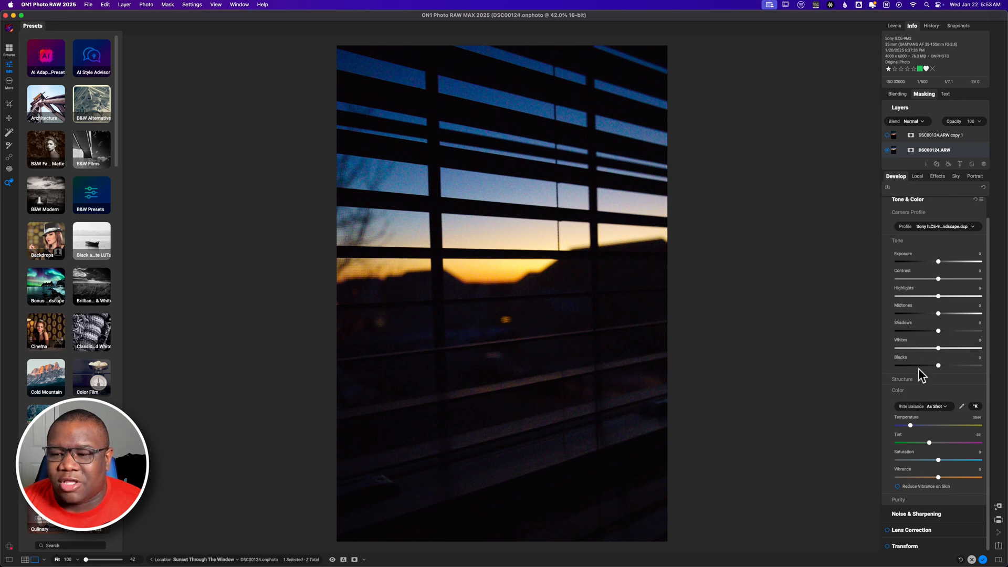
drag(939, 331, 926, 333)
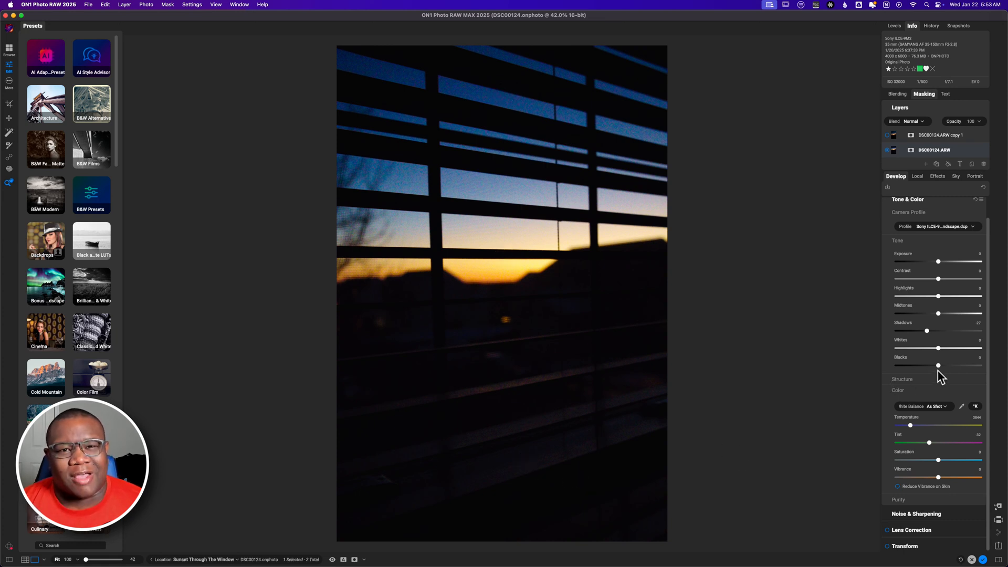
drag(938, 366, 935, 367)
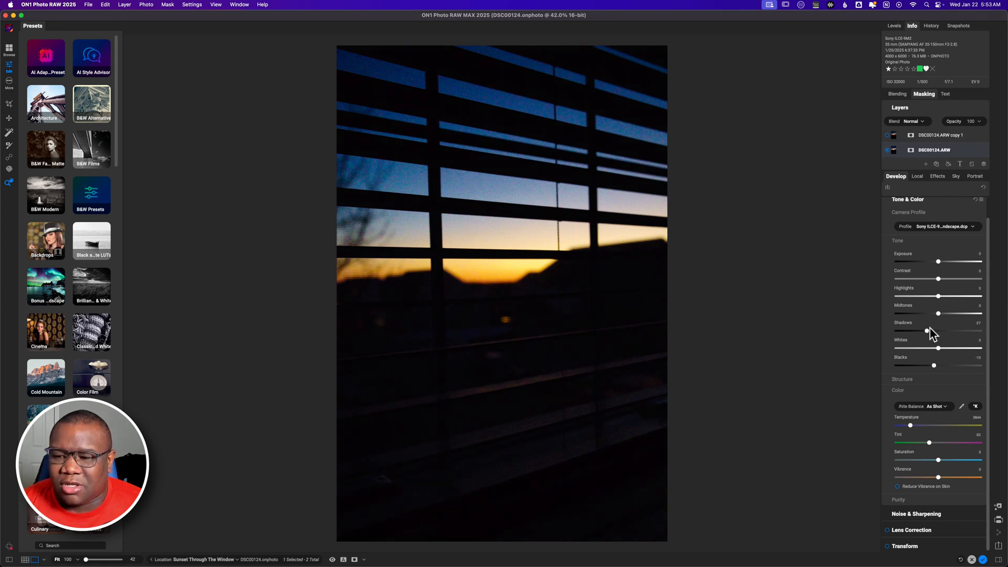
drag(937, 313, 945, 315)
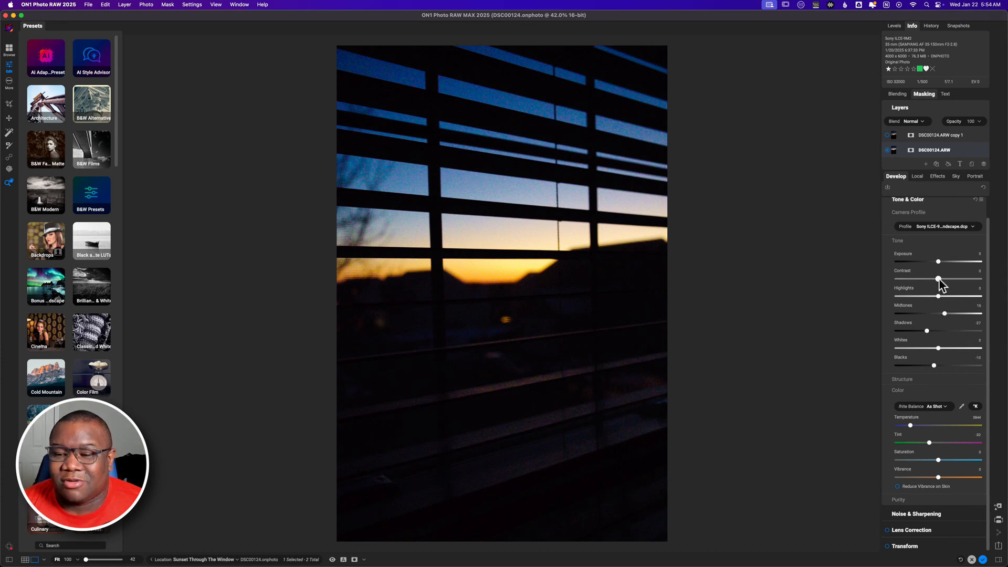
drag(939, 279, 943, 279)
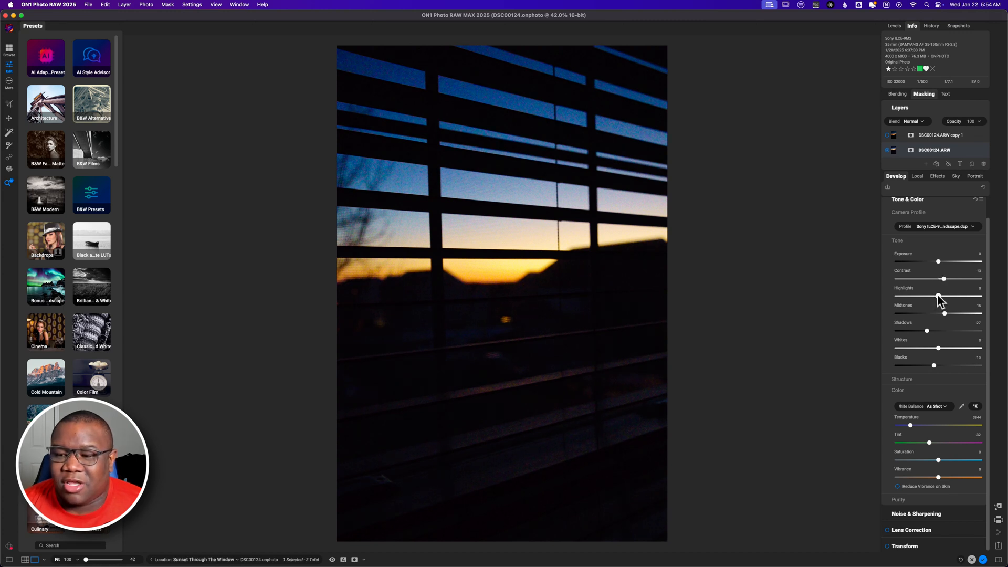
mouse_move(939, 297)
mouse_down()
mouse_move(961, 298)
mouse_move(899, 304)
mouse_move(946, 306)
mouse_up()
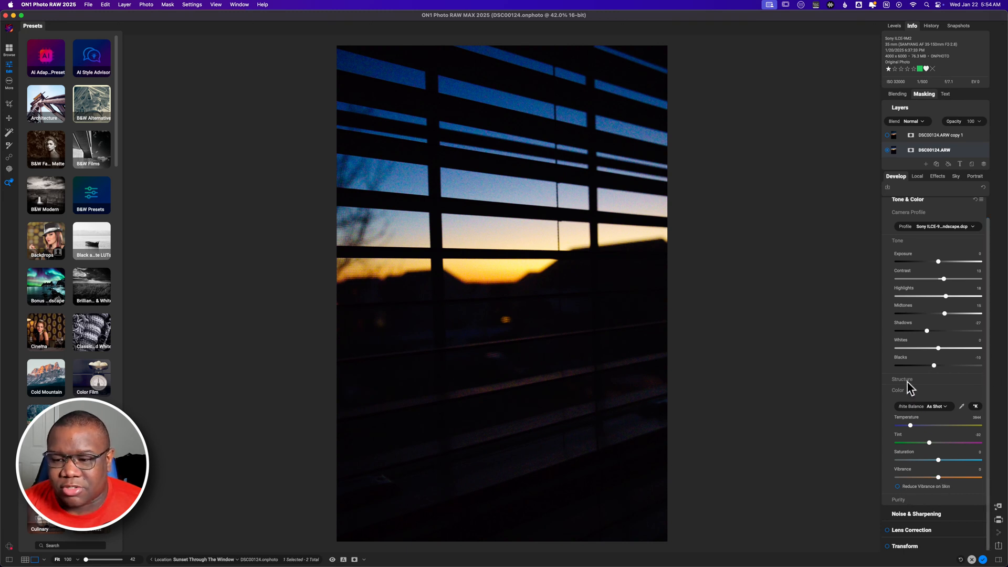
- Set the vibrance to about 30 and saturation to about 8, and compare the edited preview against the unedited one
click(900, 241)
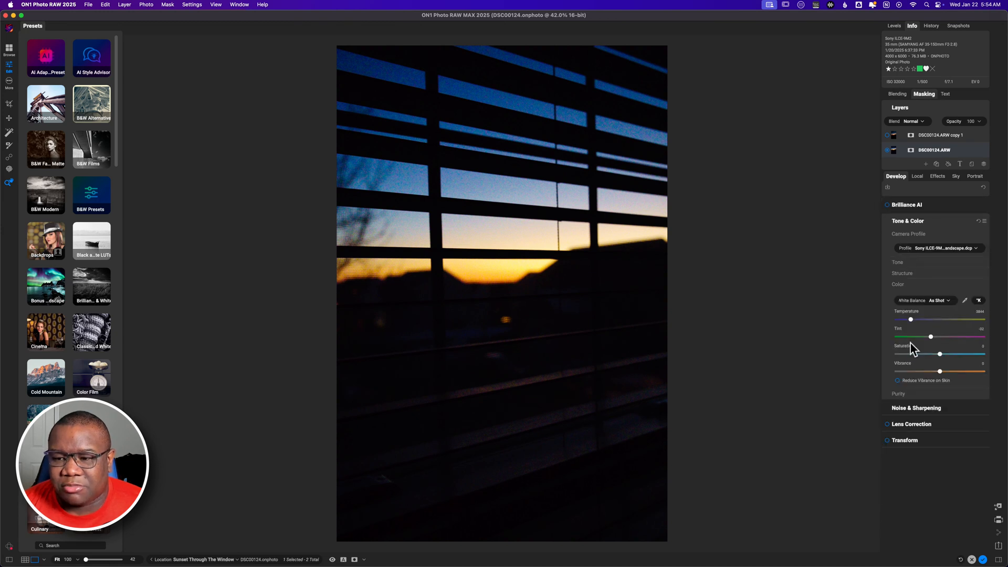
drag(940, 372, 953, 371)
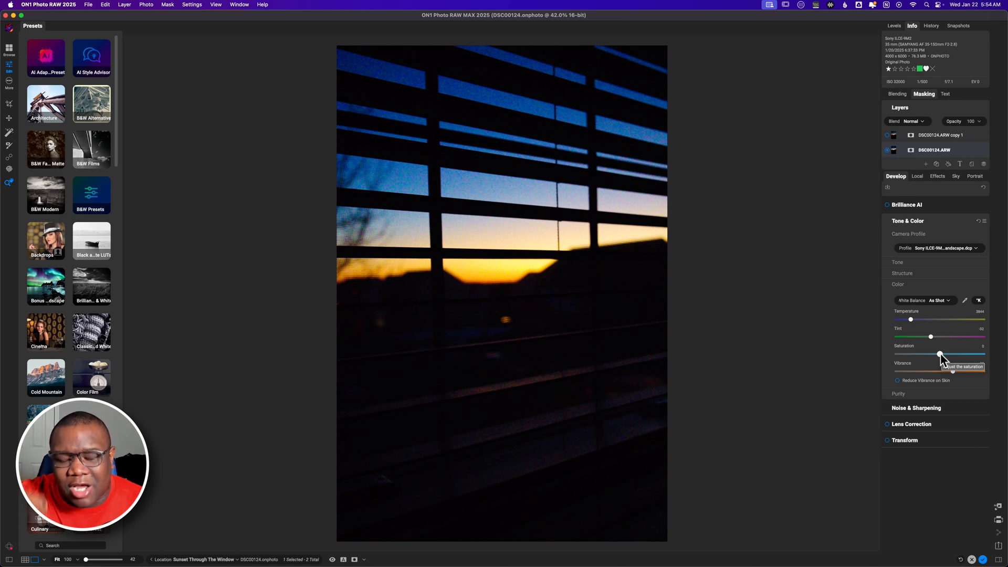
click(940, 354)
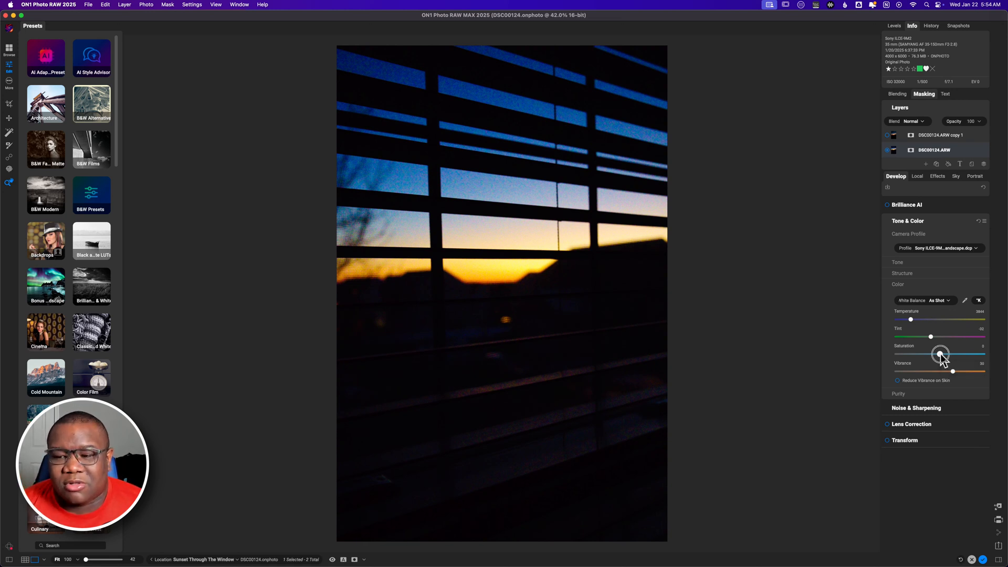
drag(940, 355, 944, 355)
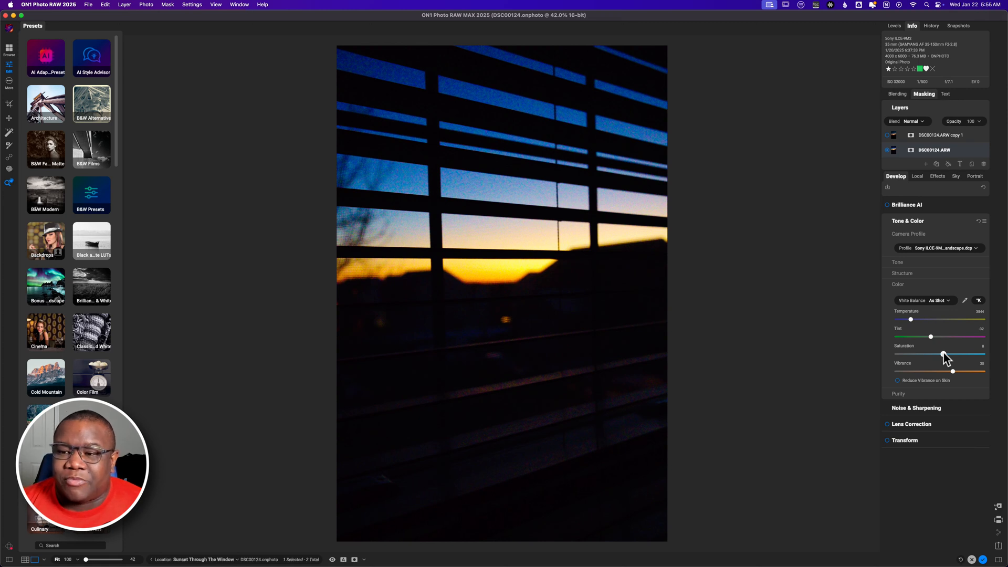
click(498, 492)
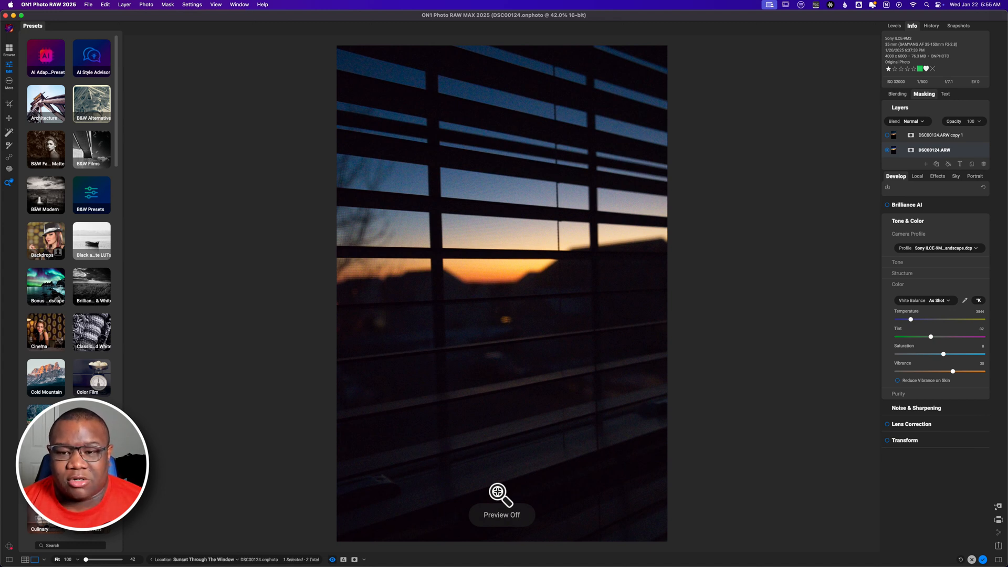
click(497, 492)
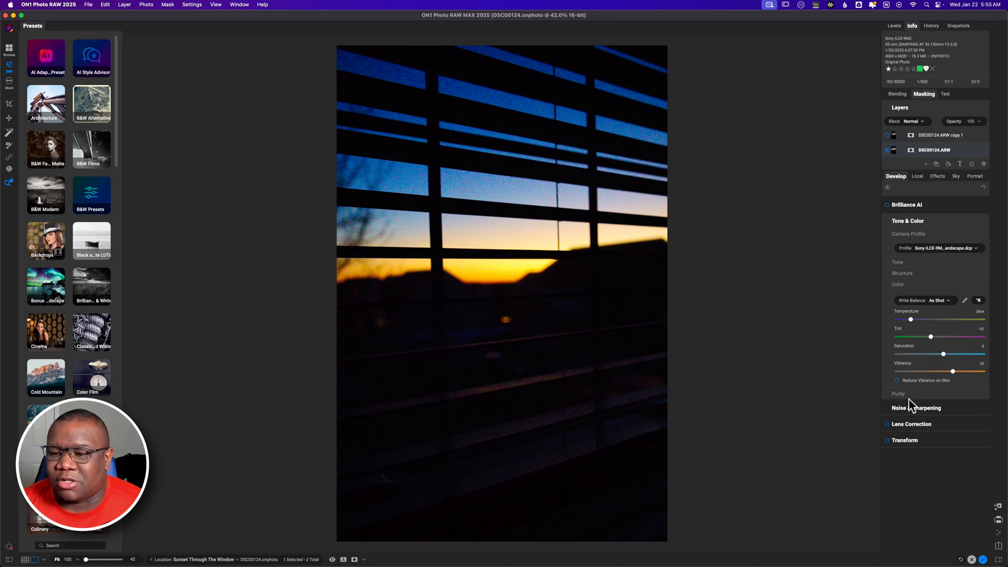
- Set the saturation to about -16, shift the tint slightly toward magenta, and compare the edited preview with the unedited one
mouse_move(952, 374)
mouse_down()
mouse_move(933, 356)
mouse_move(952, 372)
mouse_up()
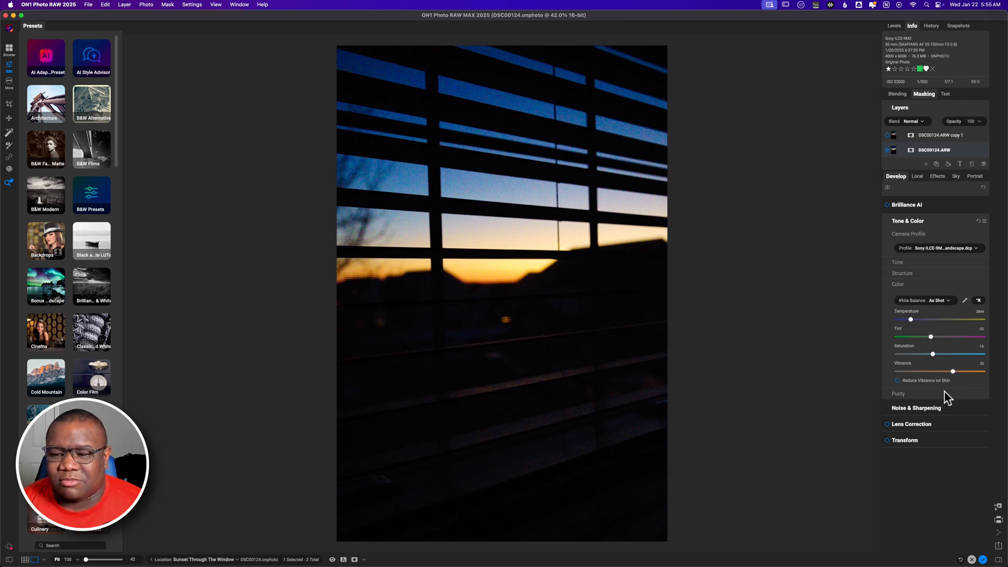
drag(931, 337, 935, 338)
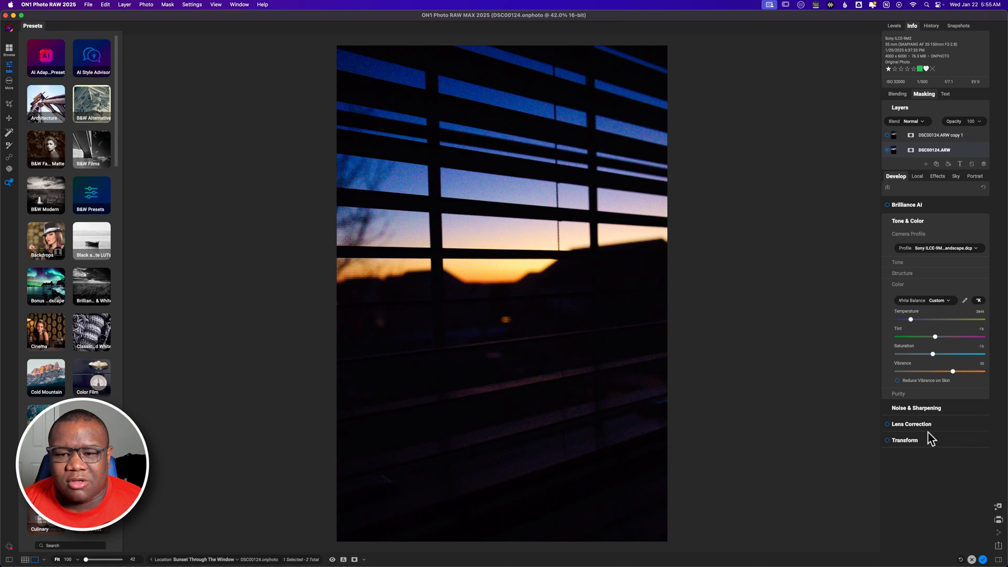
key(super+p)
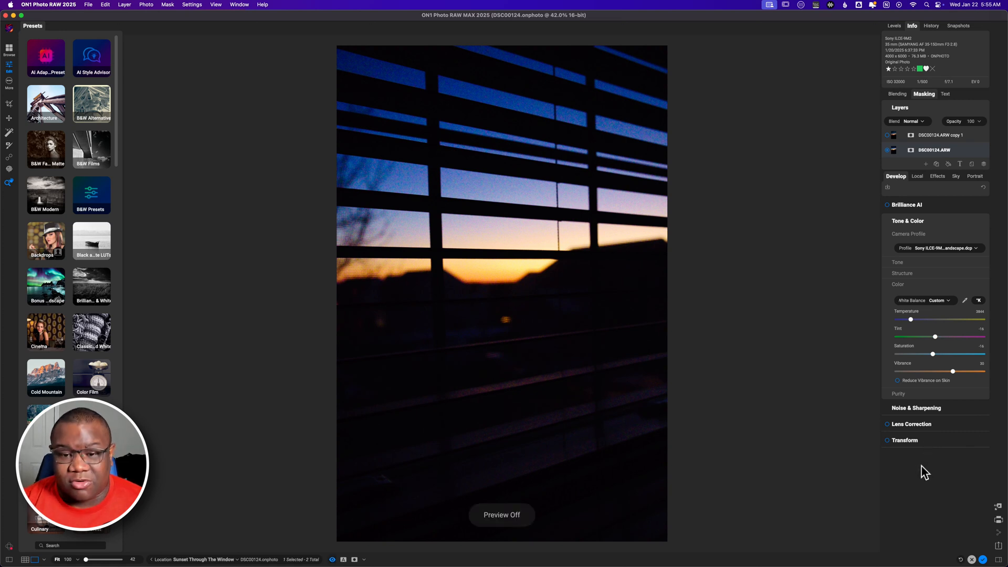
key(super+p)
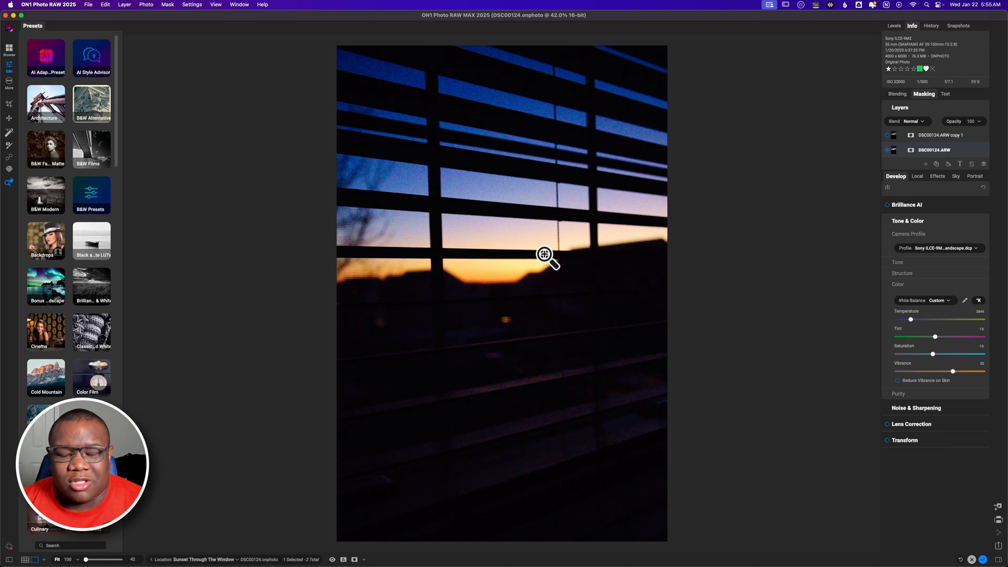
- Add a Color Enhancer filter and activate its on-image color range adjustment set to Adjust Saturation
click(933, 177)
click(935, 206)
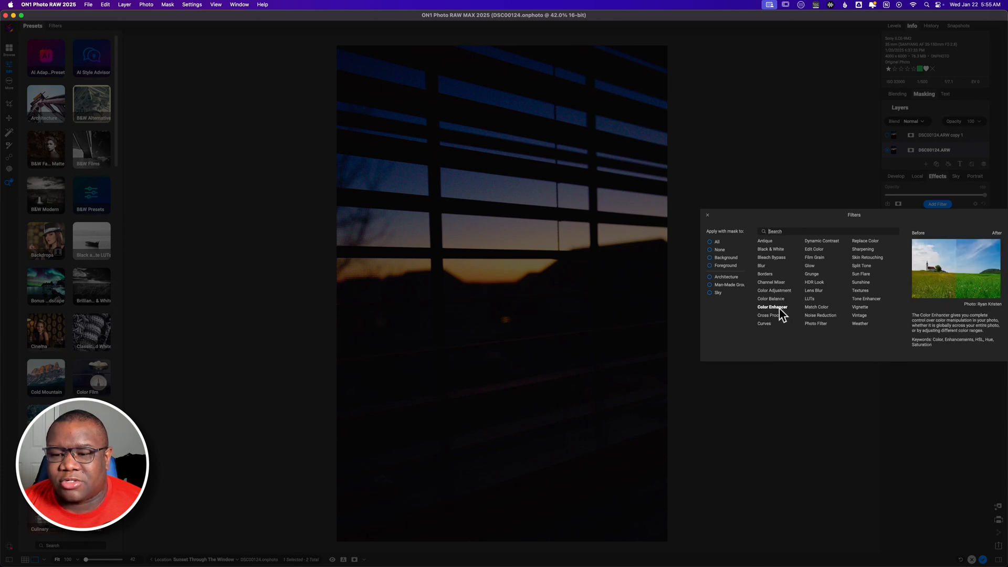
click(781, 309)
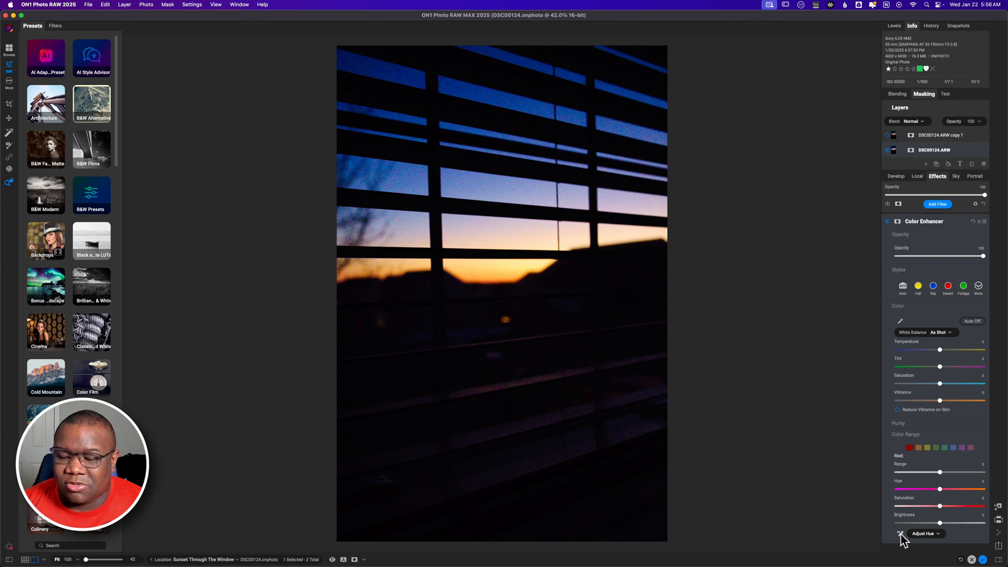
click(922, 535)
click(922, 537)
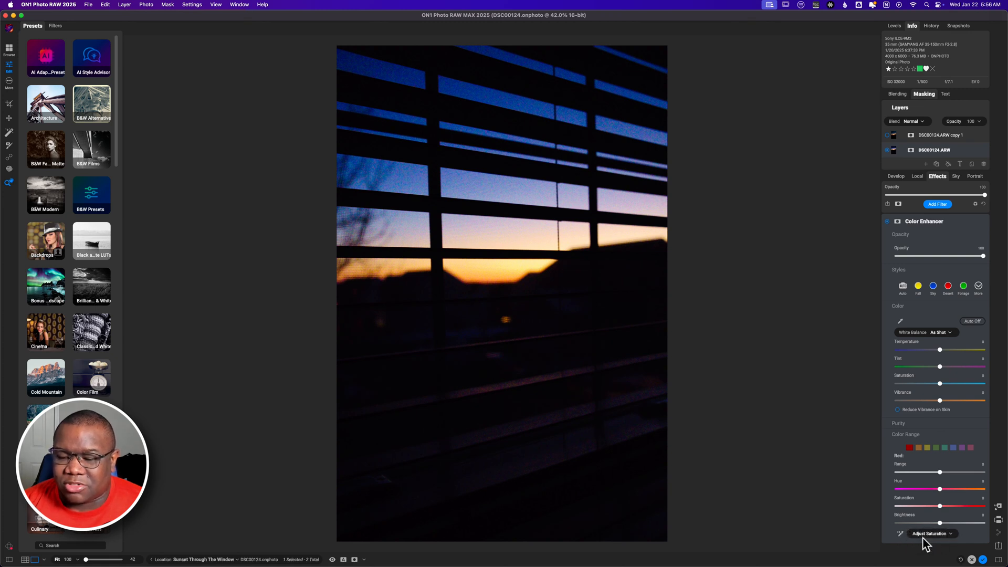
click(900, 534)
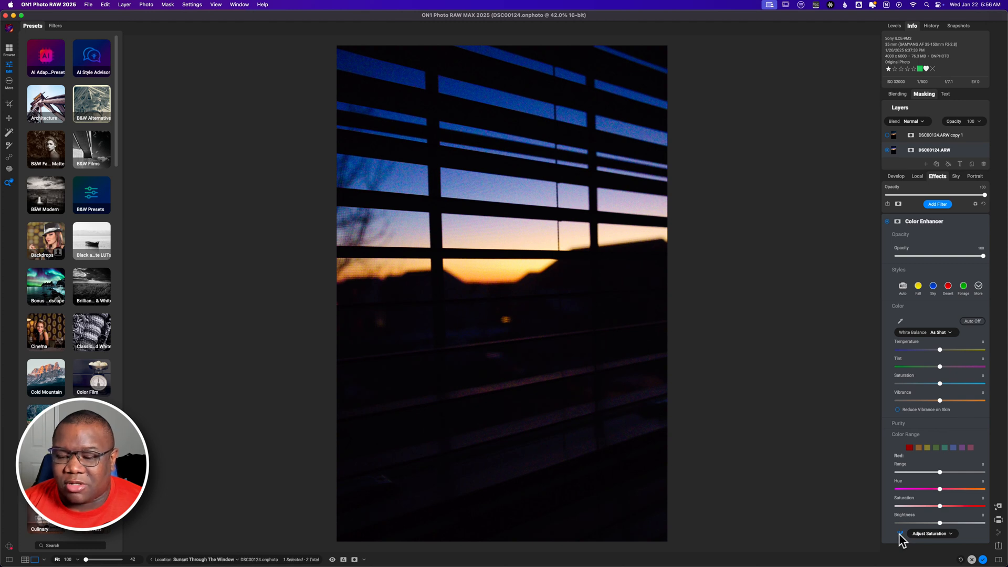
- Sample the sunset glow and set the orange range to saturation about 8, hue about -13 and brightness about -11
click(476, 276)
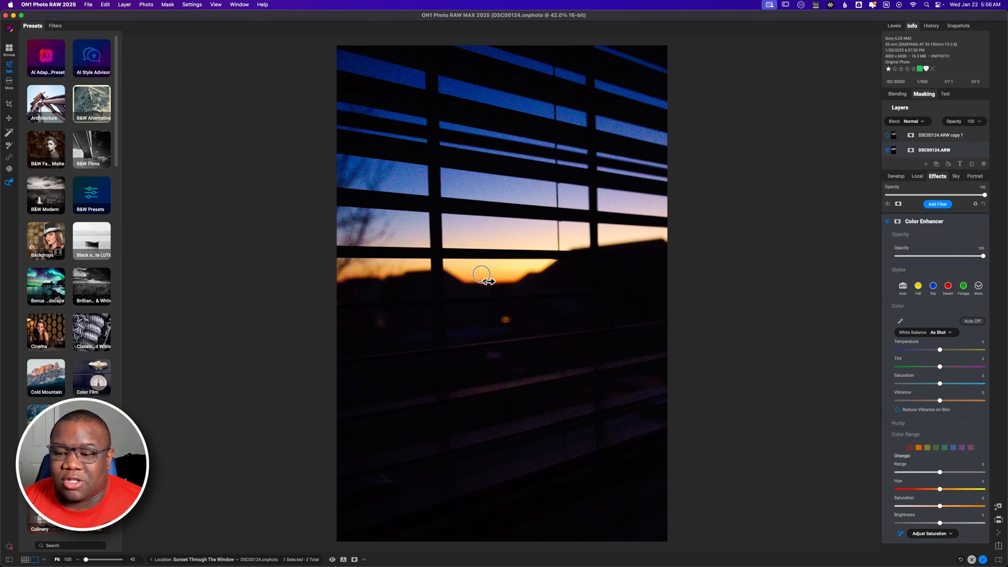
drag(481, 274, 693, 282)
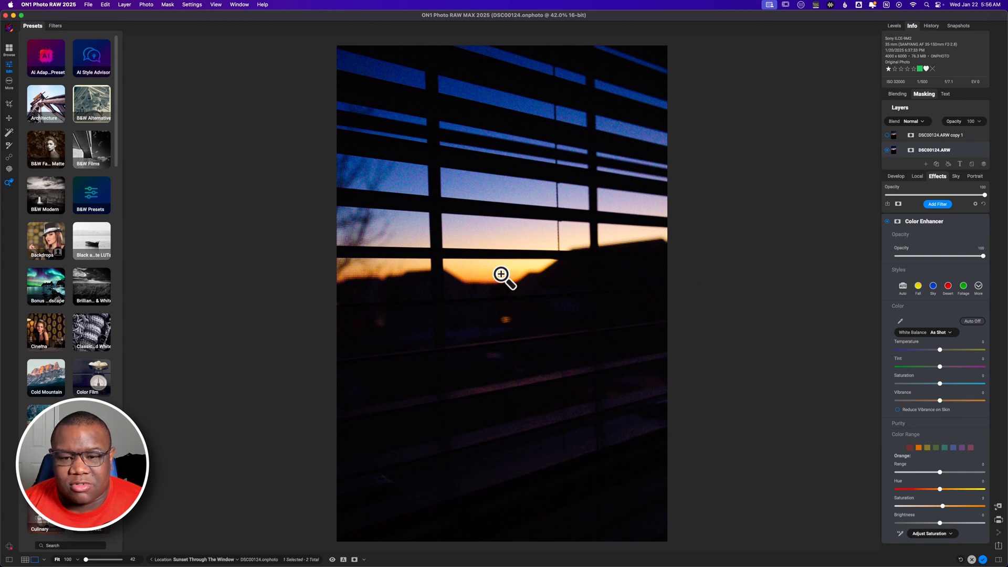
drag(946, 506, 948, 507)
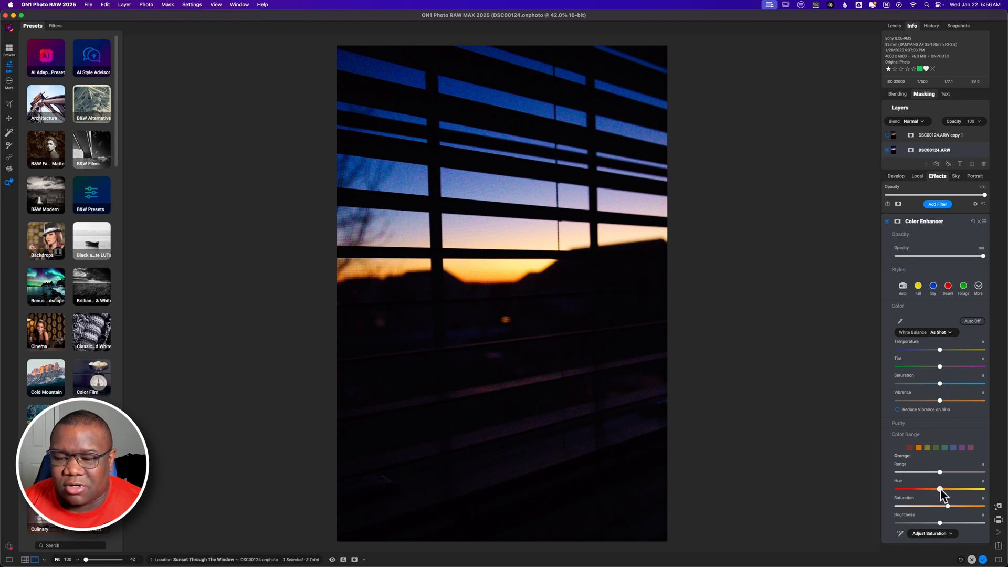
drag(939, 489, 928, 491)
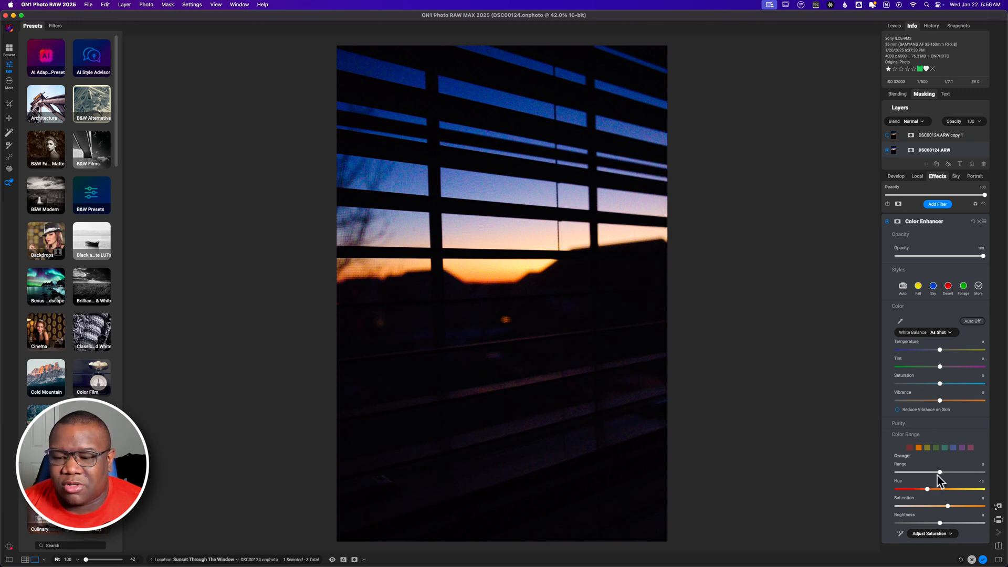
drag(940, 523, 929, 523)
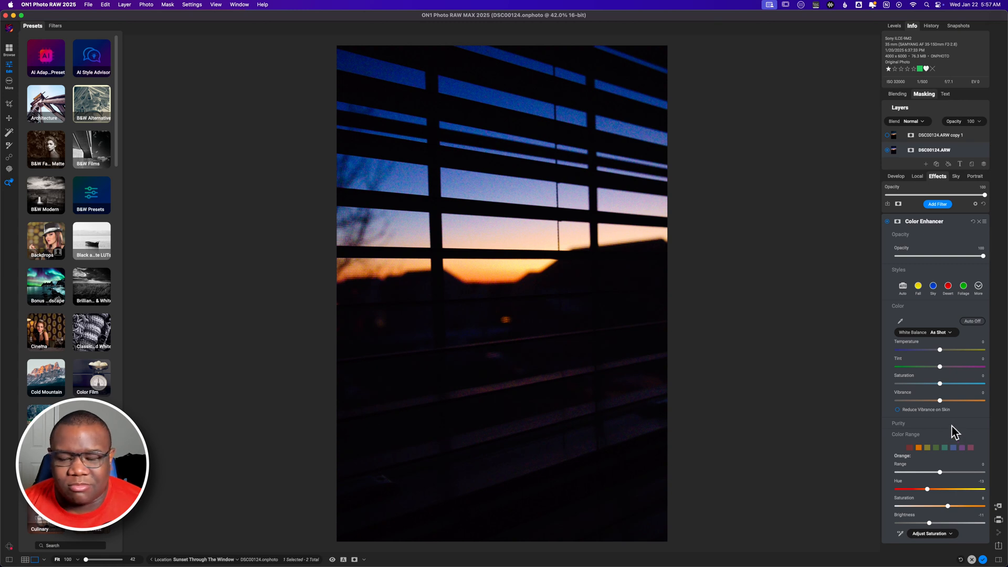
- Sample the blue sky, set the blue range's saturation and hue to about 14 each, and lower its brightness slightly
click(901, 534)
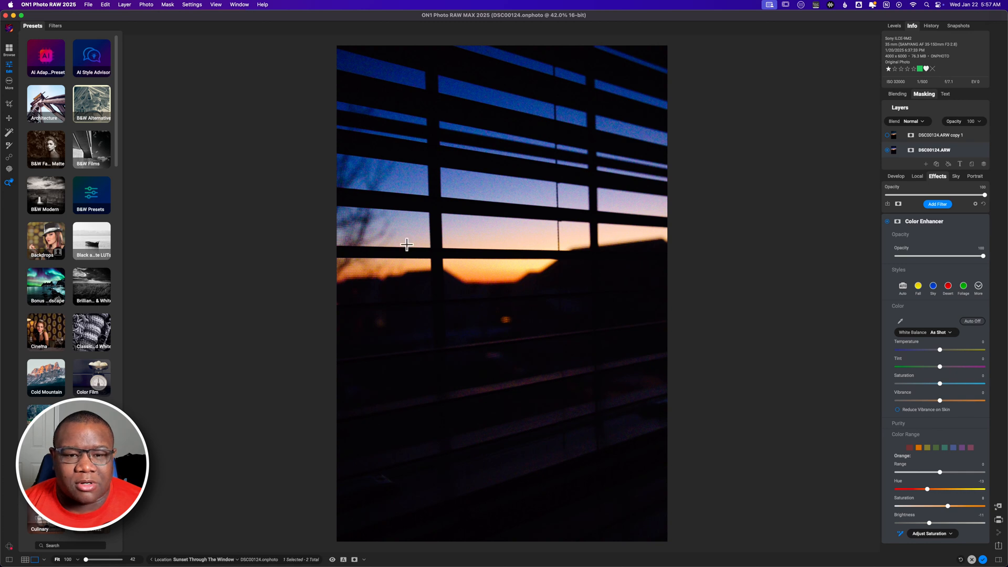
drag(411, 175, 520, 173)
mouse_move(956, 505)
mouse_down()
mouse_move(924, 492)
mouse_move(954, 494)
mouse_up()
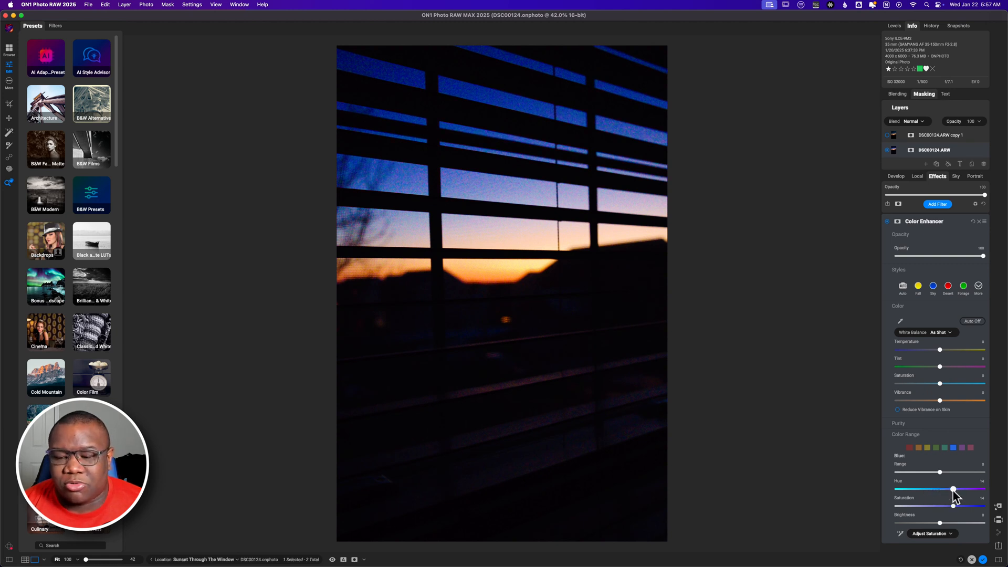
mouse_move(940, 523)
mouse_down()
mouse_move(957, 524)
mouse_move(928, 523)
mouse_move(939, 524)
mouse_up()
drag(940, 521, 937, 522)
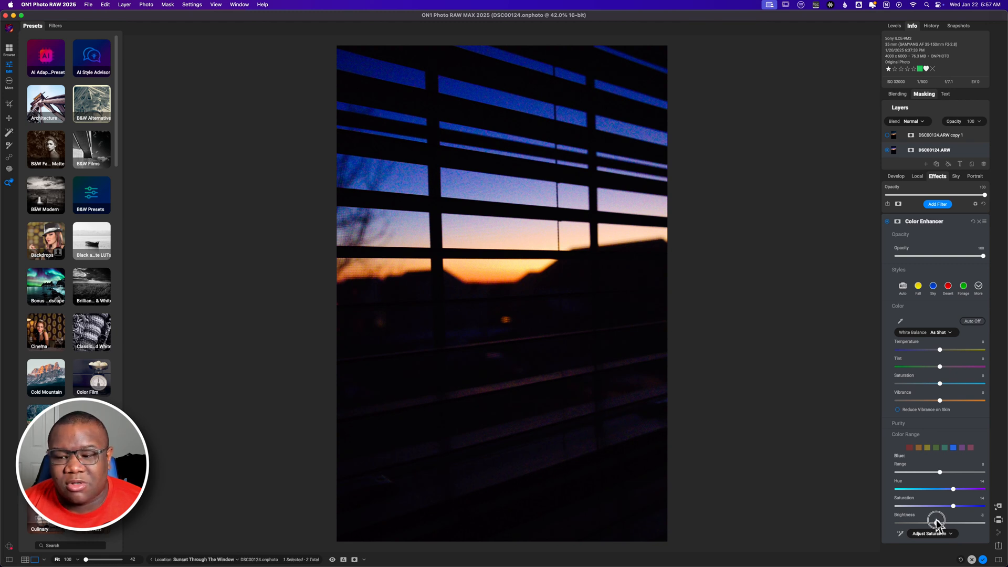
- Compare the photo with the Color Enhancer filter switched off and on, leaving it enabled, and collapse the filter
click(886, 222)
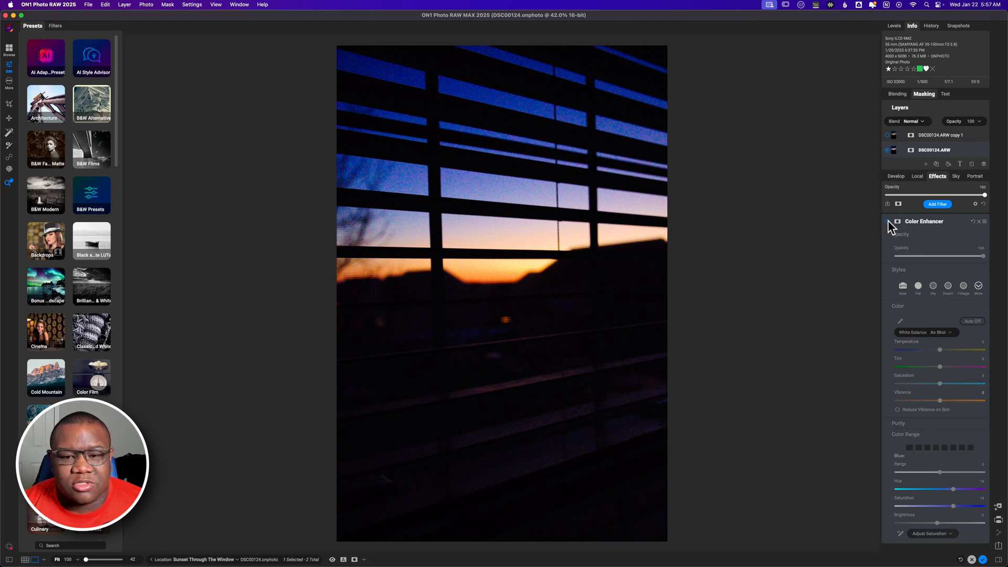
click(887, 221)
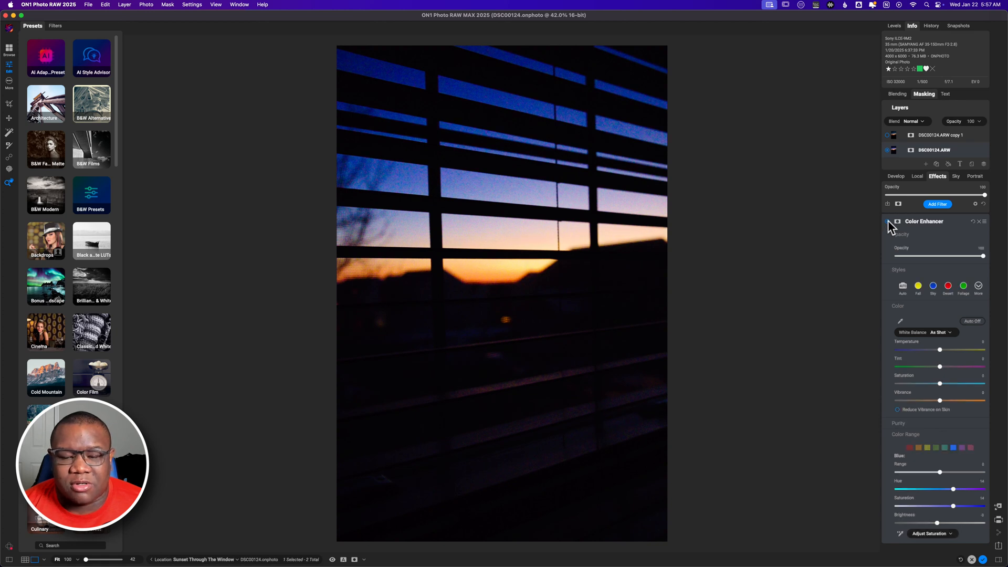
click(887, 220)
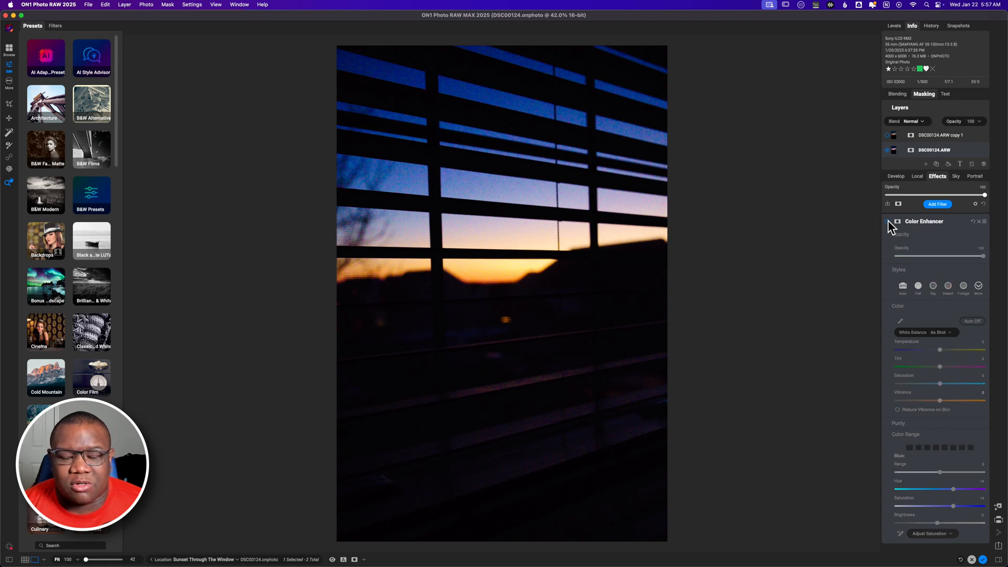
click(887, 220)
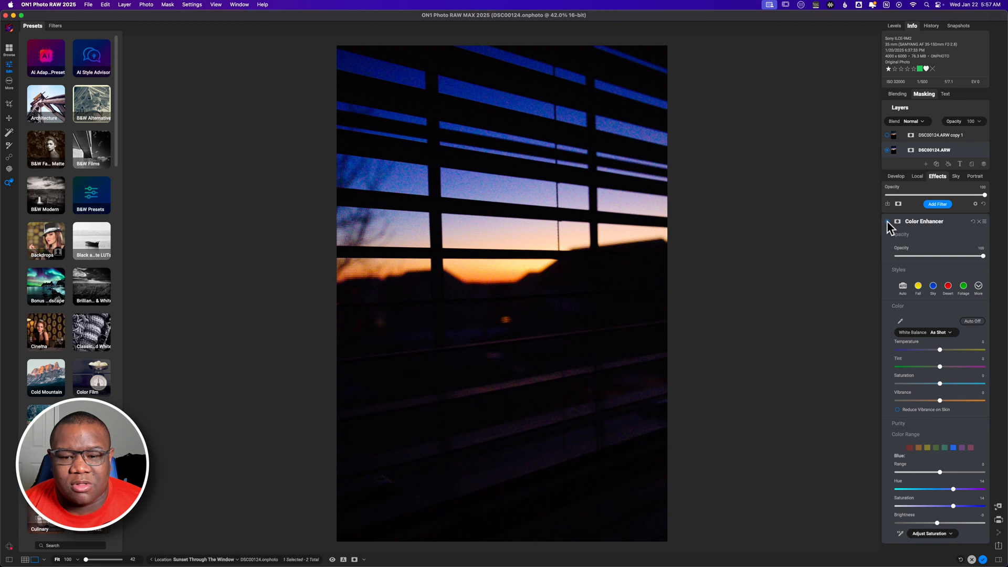
click(886, 221)
click(887, 220)
click(931, 222)
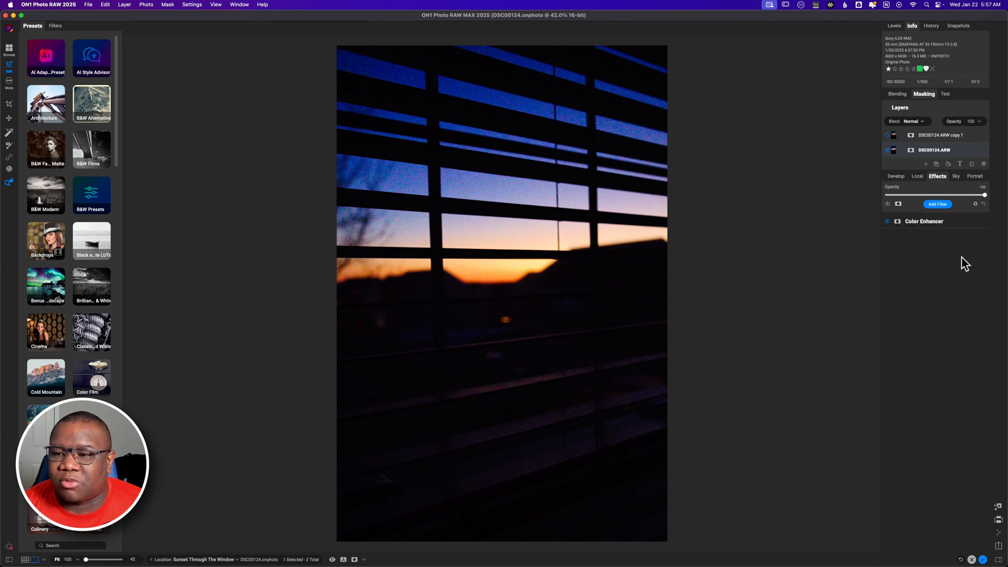
- Add a local adjustment and switch from brush masking to the polygon line mask tool
click(917, 176)
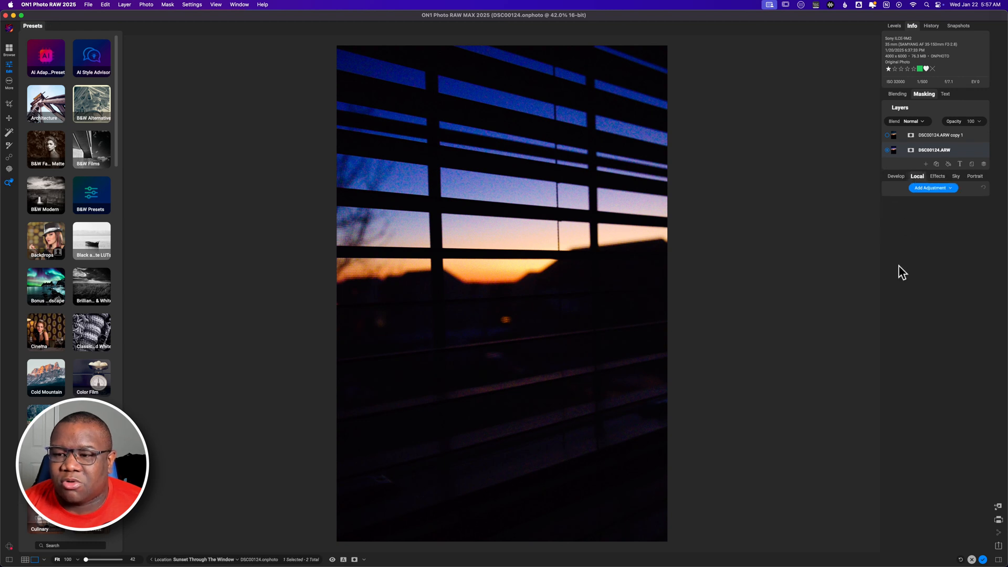
click(927, 188)
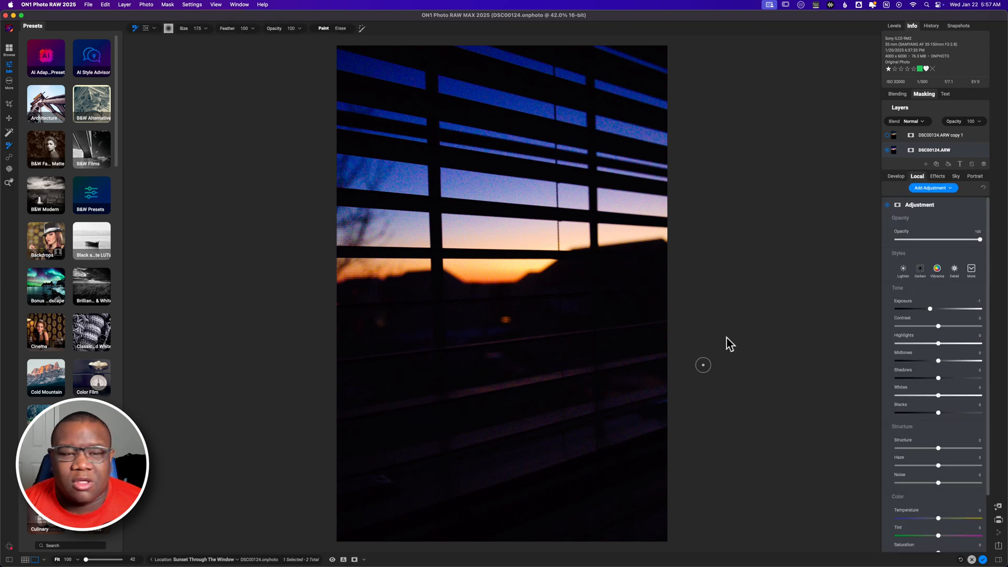
click(154, 29)
click(150, 76)
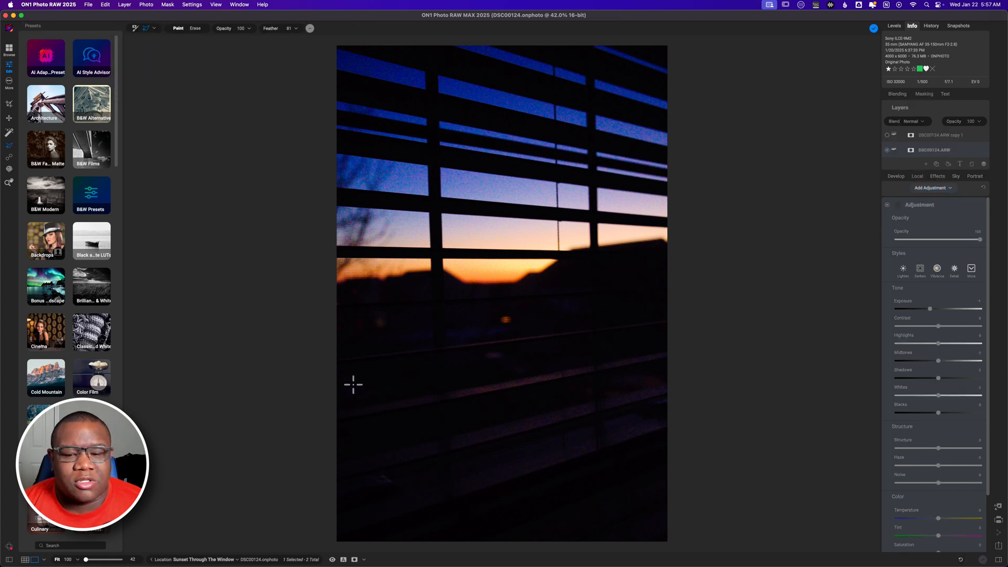
- Outline the dark lower part of the blinds with a closed polygon, fill it as the mask, set feather to 100 and apply it
click(333, 359)
click(676, 316)
click(676, 548)
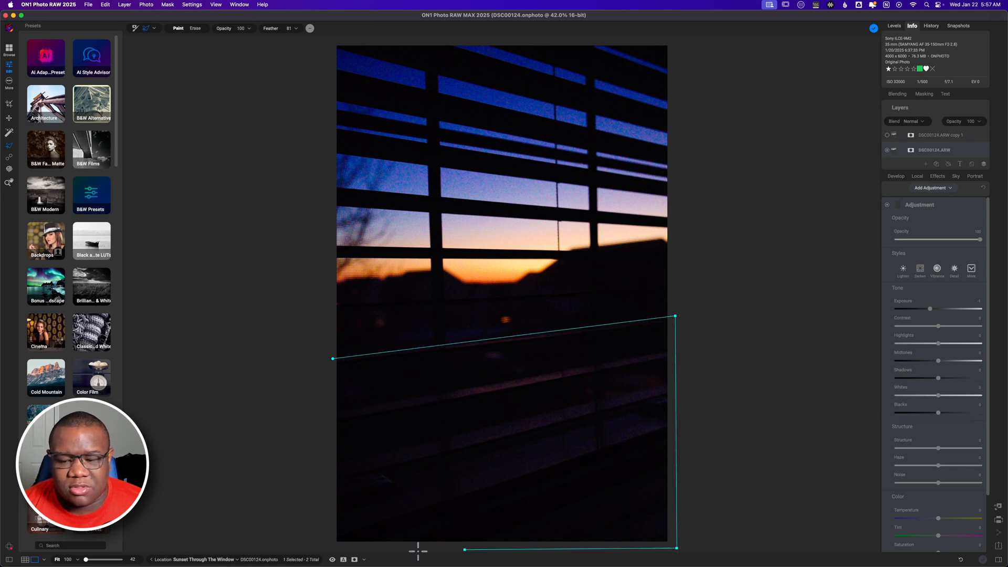
click(319, 546)
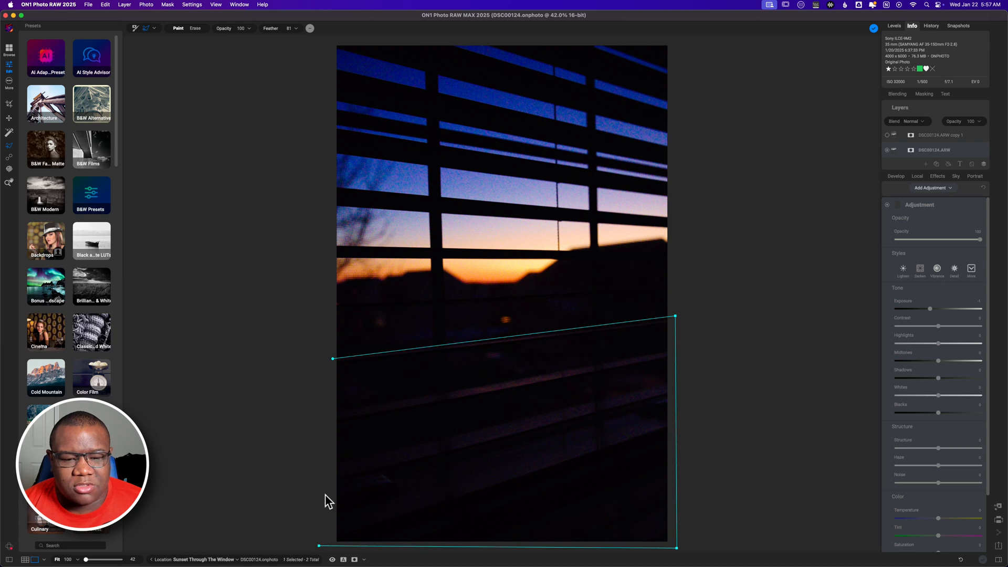
click(333, 358)
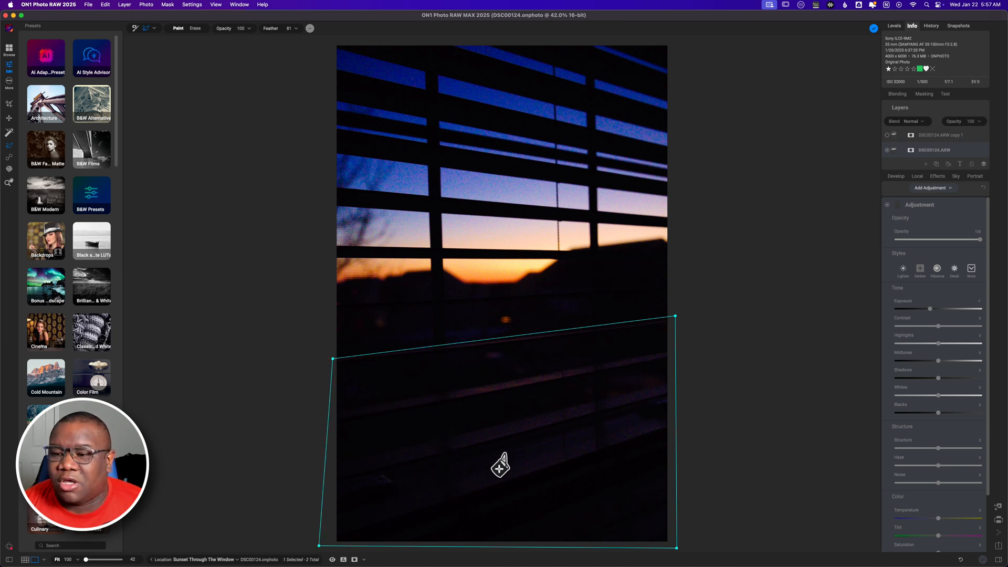
click(499, 418)
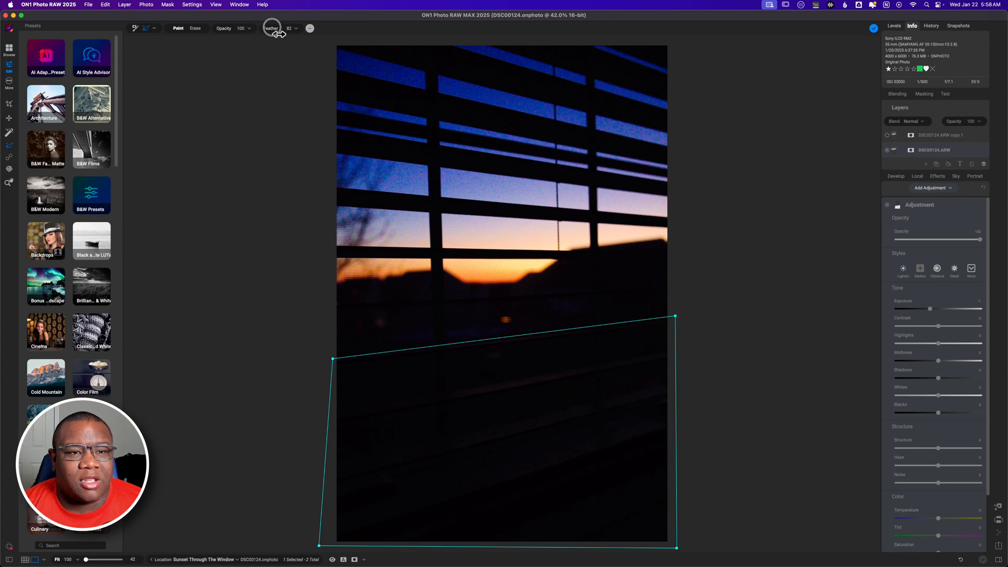
drag(283, 28, 326, 32)
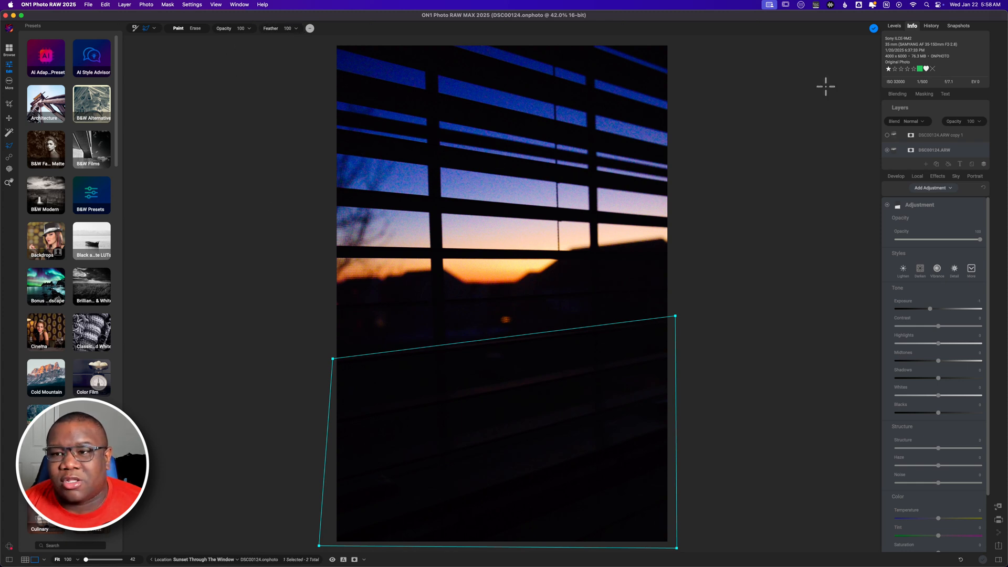
click(872, 29)
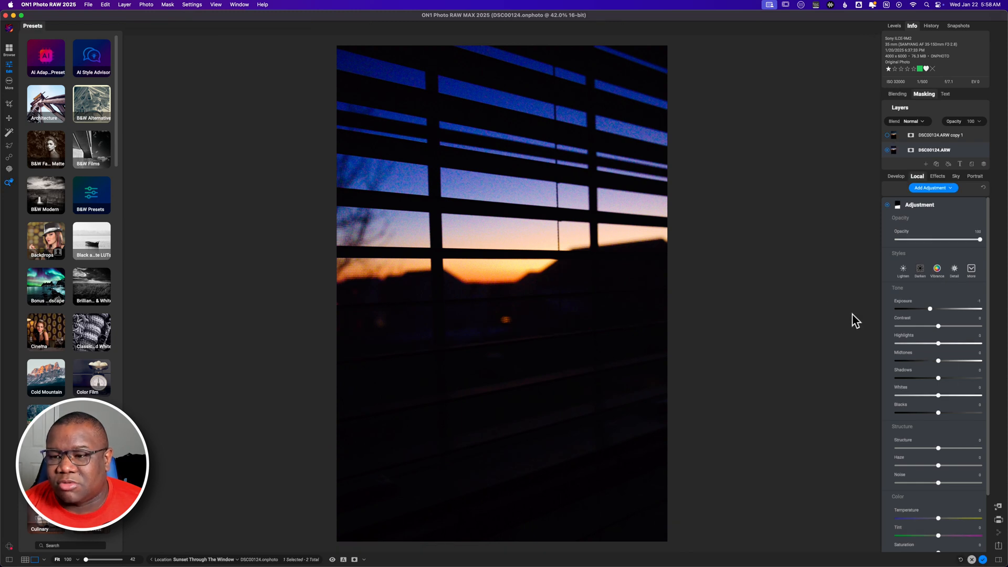
- Inspect the local adjustment's mask as a red overlay and in Grayscale view, and hide the mask view again
key(o)
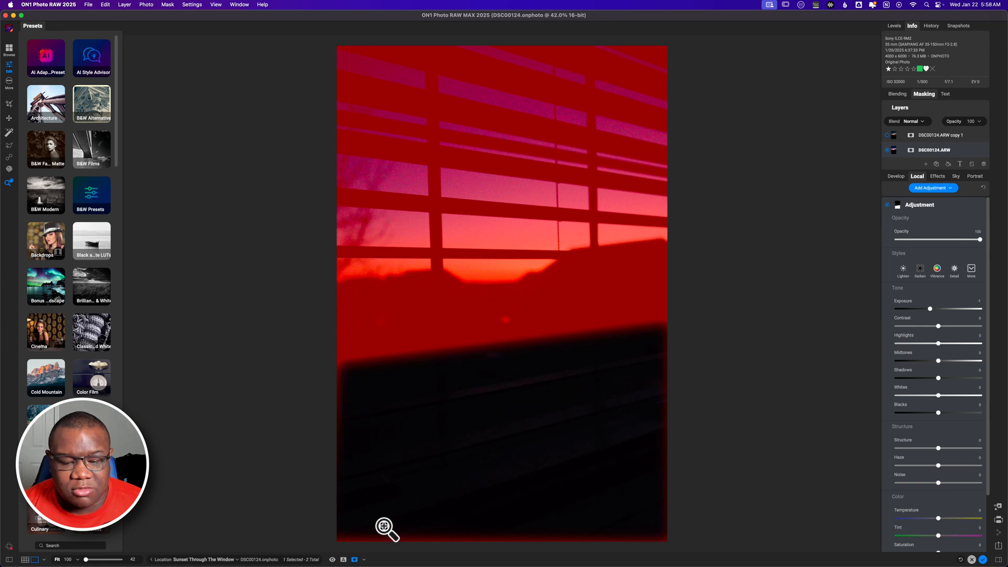
click(364, 559)
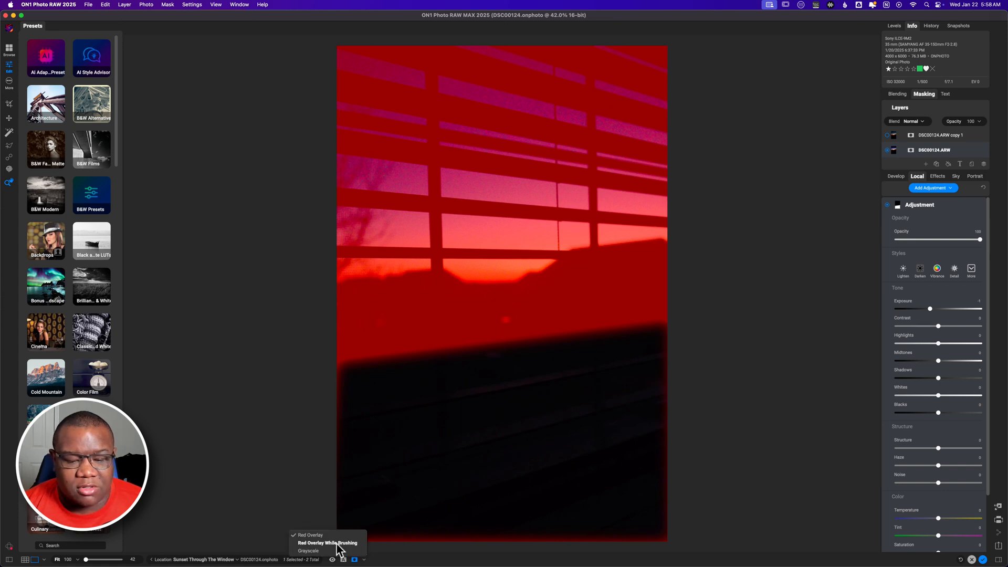
click(315, 551)
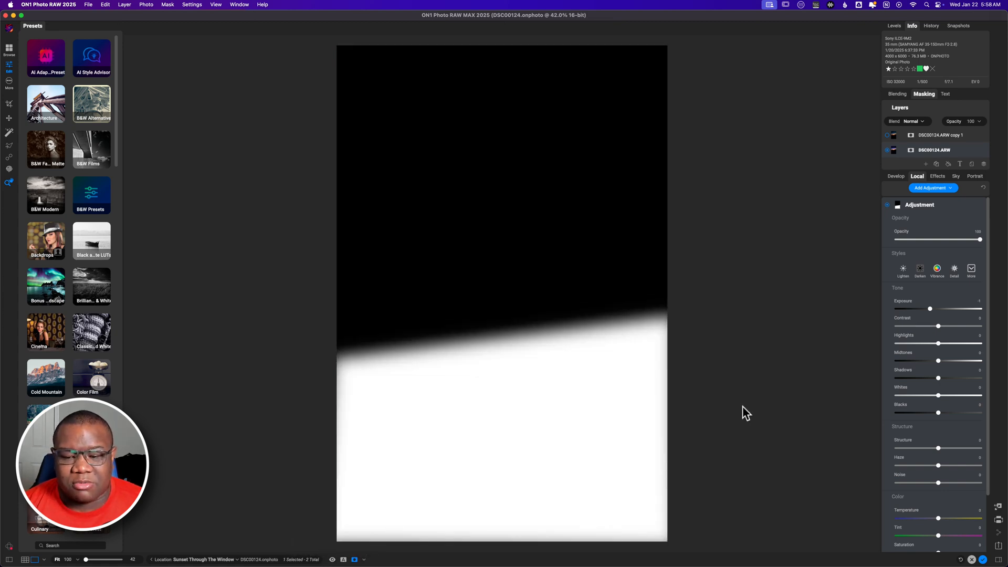
key(o)
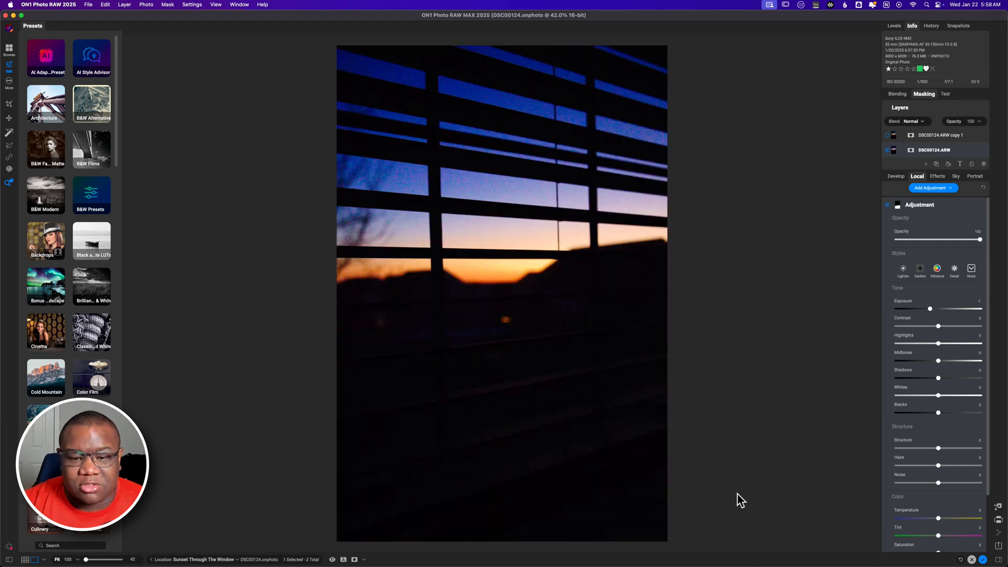
- Reset the local adjustment's exposure to 0, raise its shadows to about 19 and lower its midtones to about -55
double_click(902, 301)
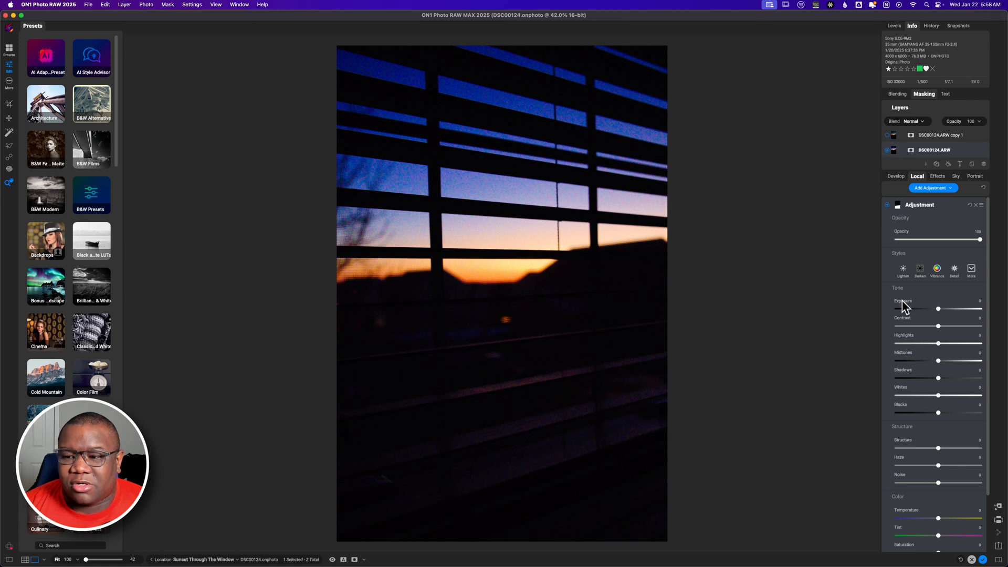
drag(938, 381, 945, 382)
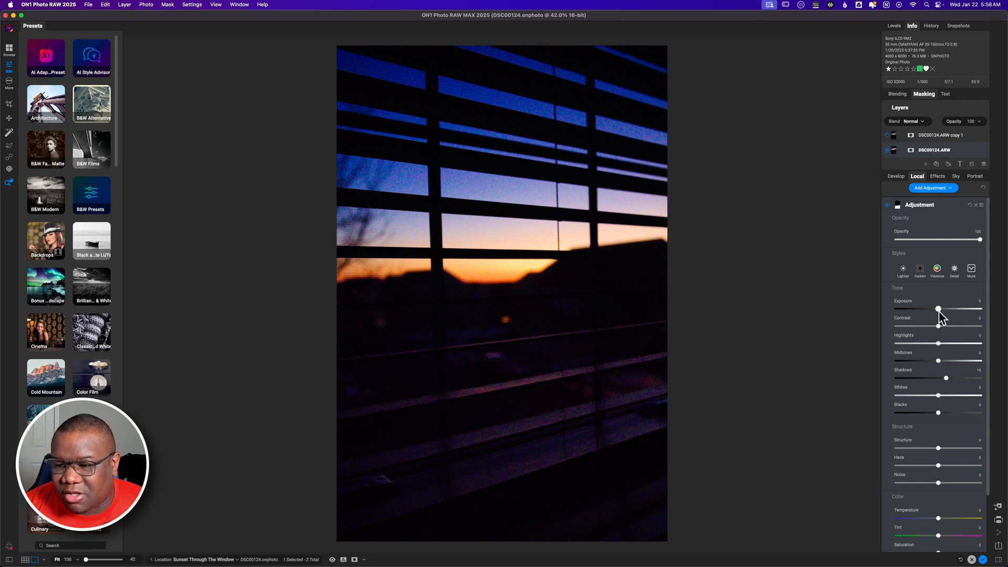
drag(938, 362, 915, 361)
mouse_move(938, 413)
mouse_down()
mouse_move(919, 414)
mouse_move(936, 411)
mouse_up()
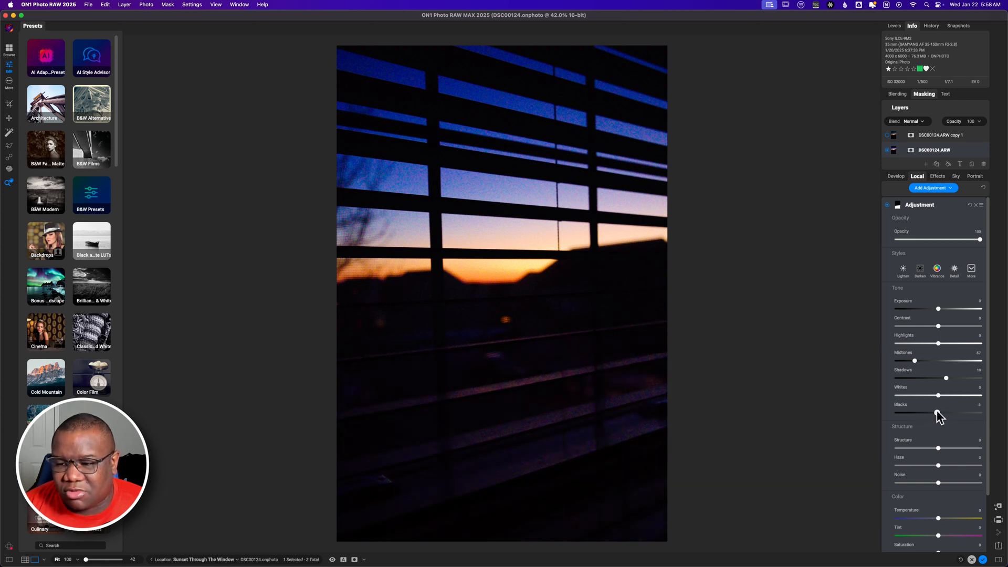
- Raise the local adjustment's contrast to about 13 and its exposure to 0.15, and collapse the adjustment
drag(938, 326, 945, 326)
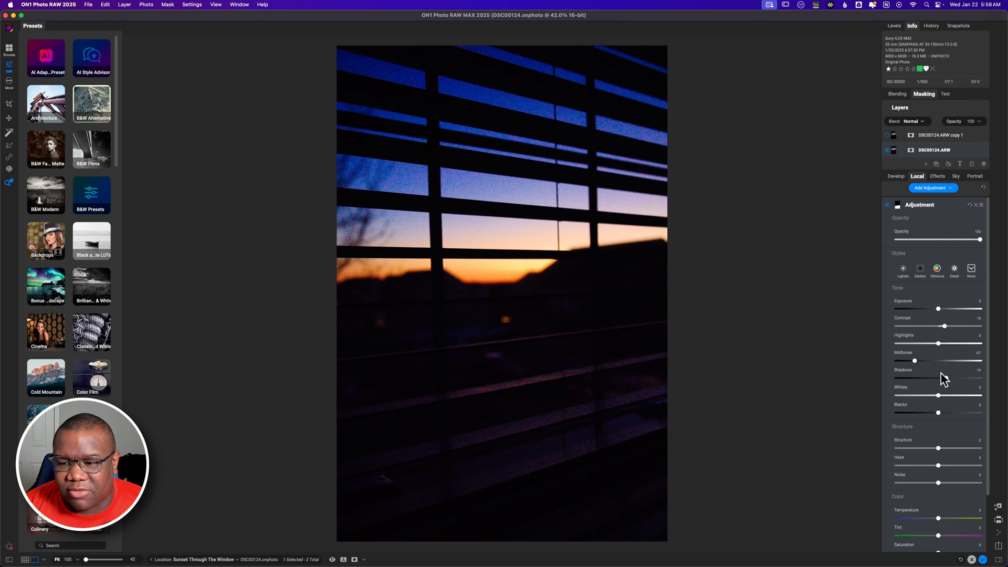
drag(947, 378, 946, 378)
mouse_move(938, 343)
mouse_down()
mouse_move(961, 342)
mouse_move(908, 343)
mouse_move(934, 343)
mouse_up()
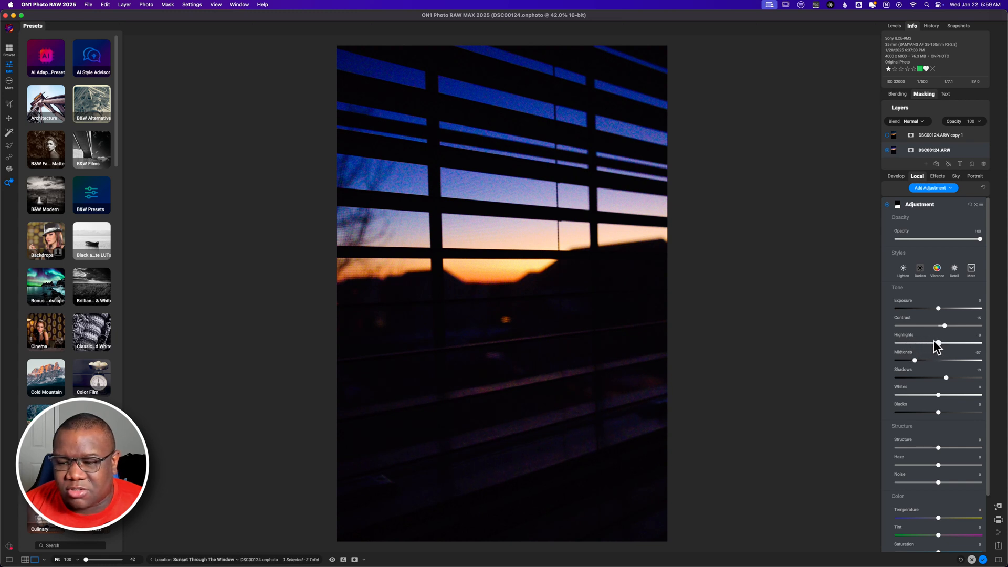
drag(938, 308, 939, 311)
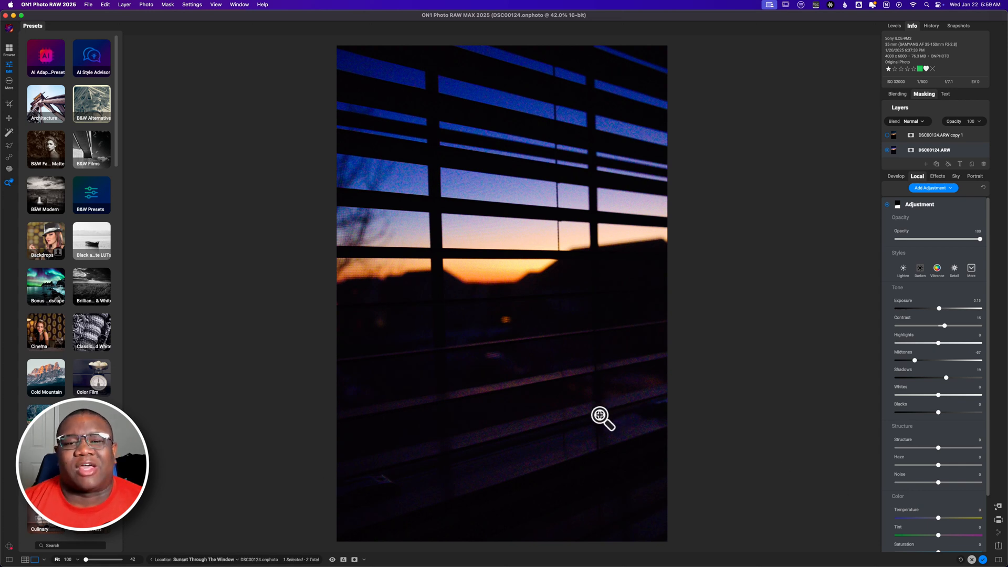
click(927, 207)
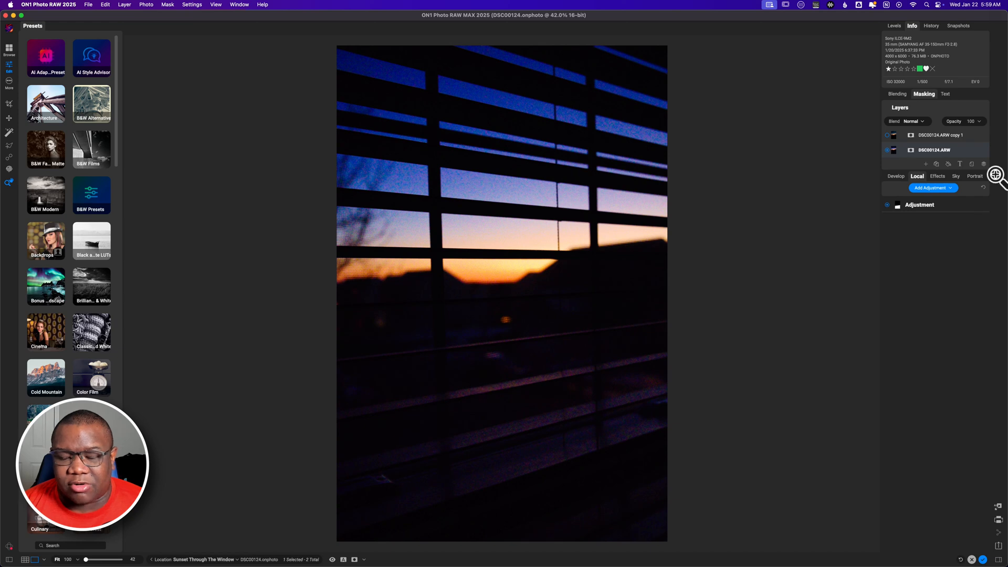
- Try a Bleach Bypass filter with the amount lowered to about 23 and slightly raised saturation, and remove the filter
click(938, 177)
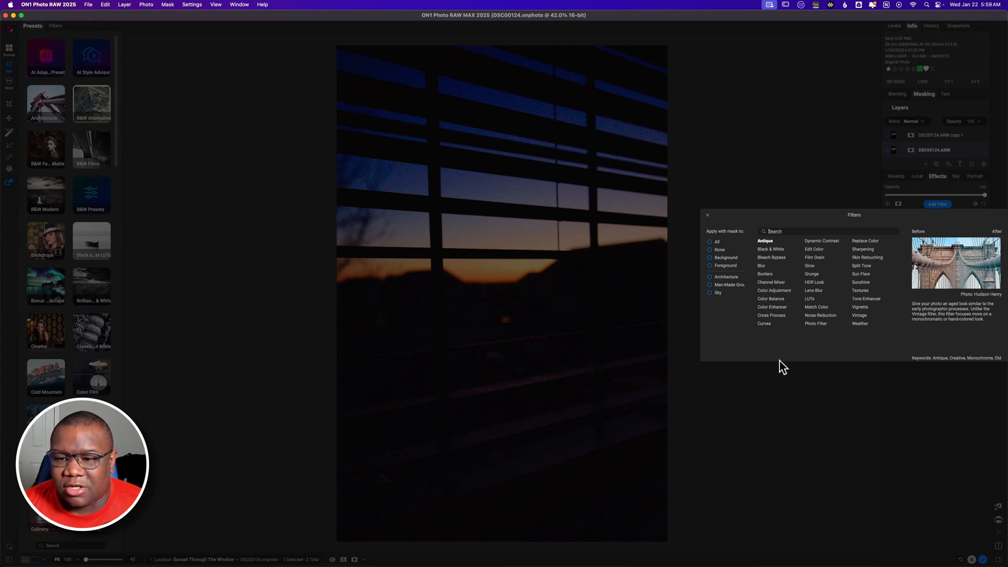
click(776, 257)
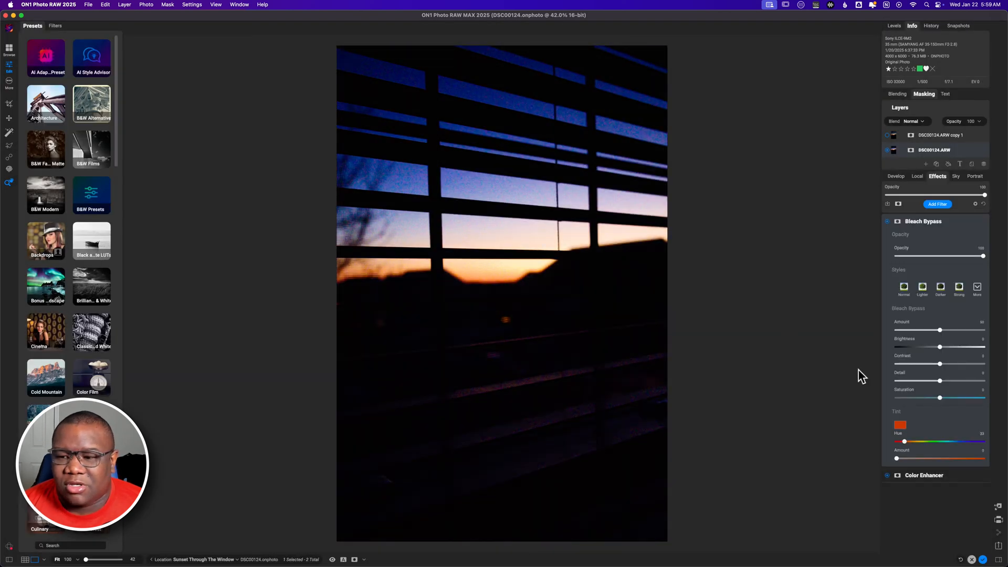
drag(939, 331, 916, 331)
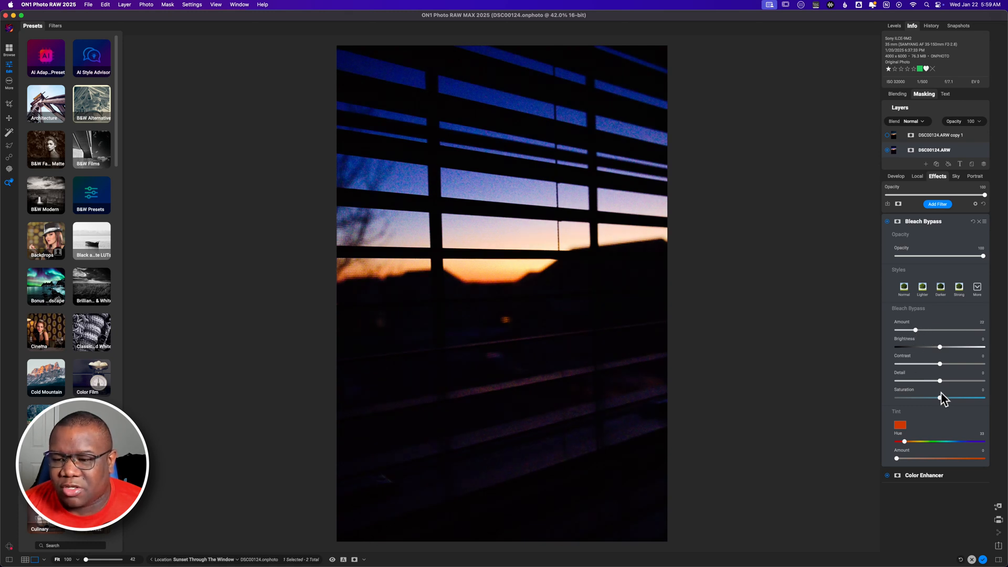
mouse_move(941, 398)
mouse_down()
mouse_move(961, 397)
mouse_move(911, 382)
mouse_move(939, 382)
mouse_up()
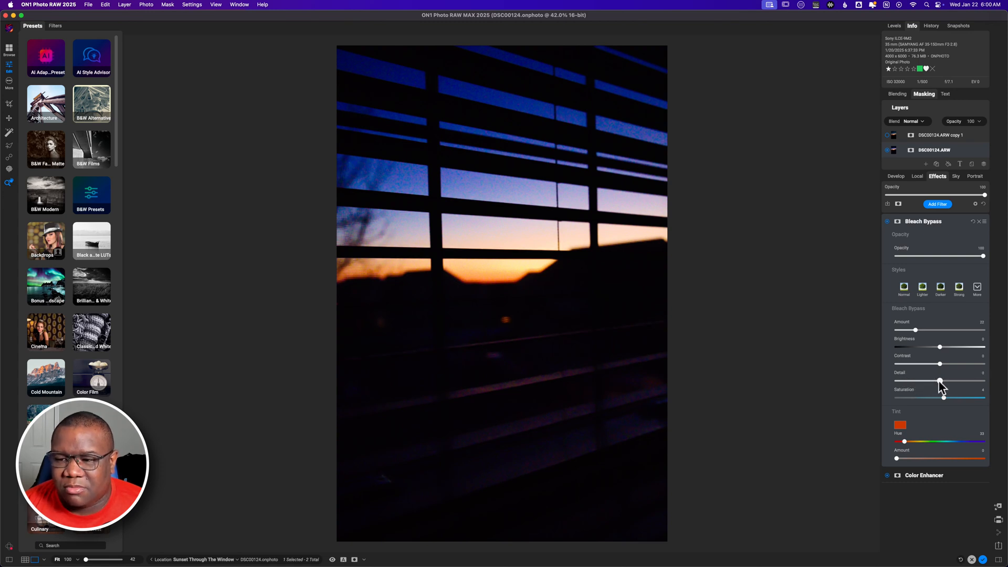
click(979, 223)
- Add a Glow filter in the Normal style, set its amount to about 29 and halo to about 12, and collapse it
click(944, 205)
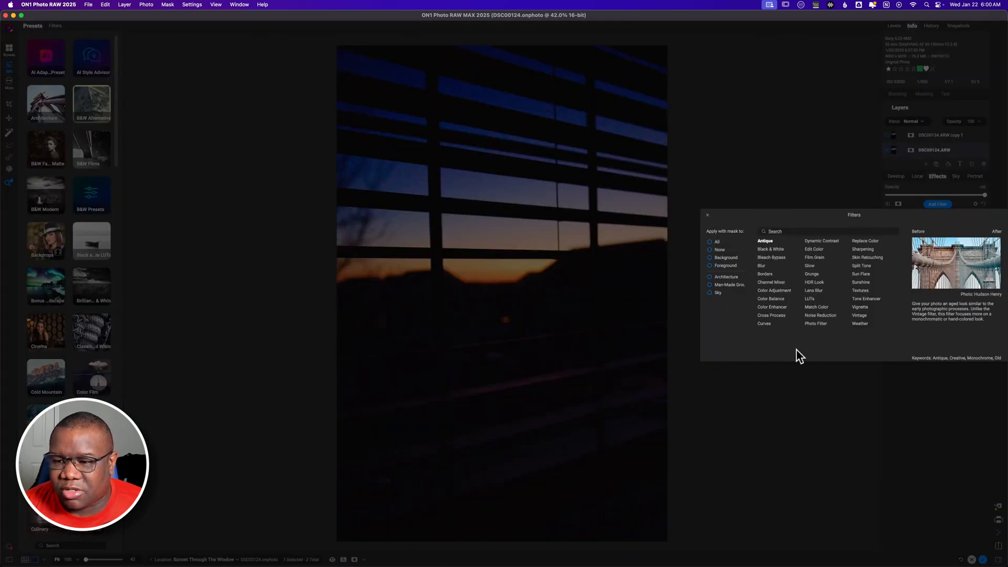
click(812, 266)
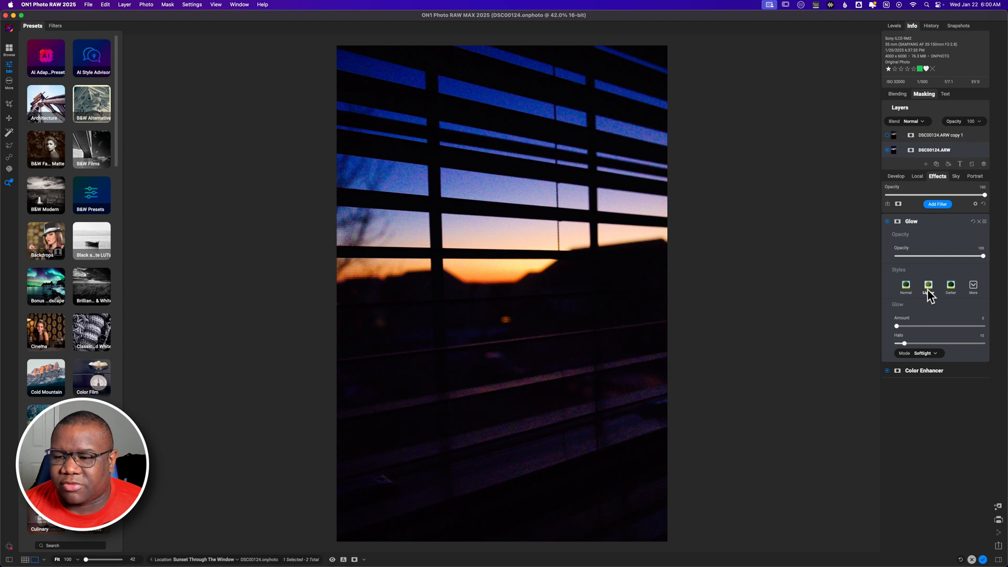
click(906, 287)
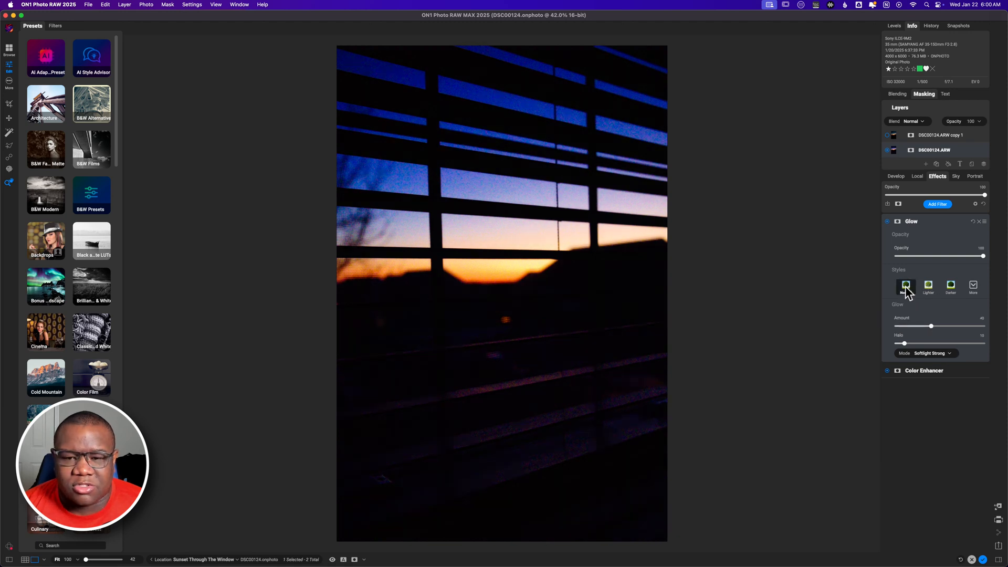
drag(909, 344, 921, 327)
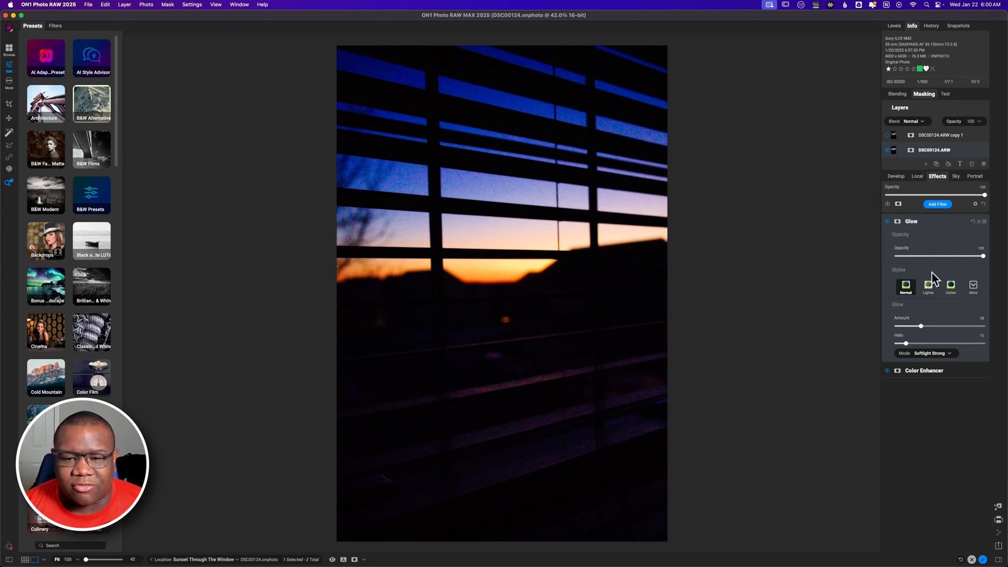
click(937, 222)
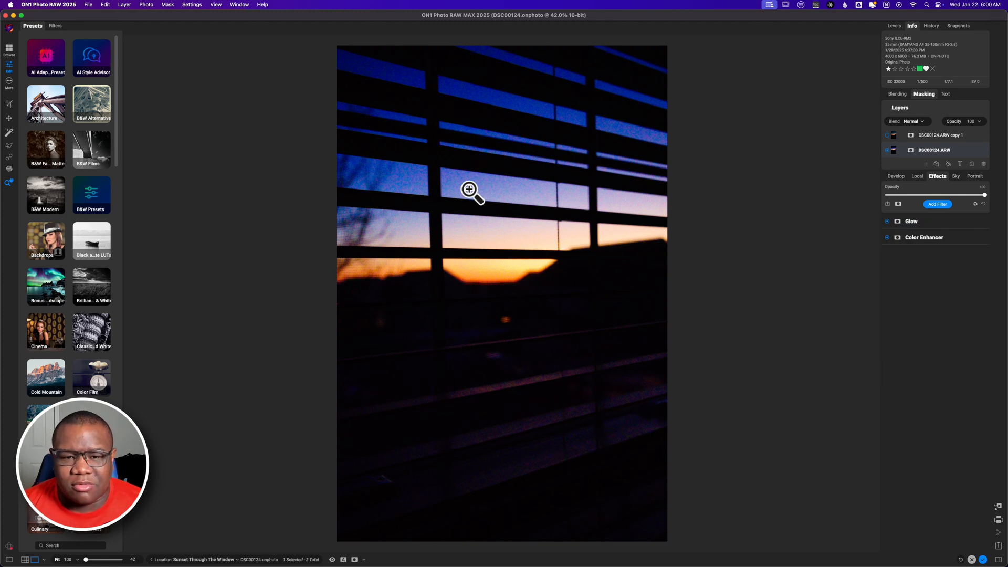
- Apply NoNoise AI noise reduction to the photo with luminance and color at 100
click(894, 179)
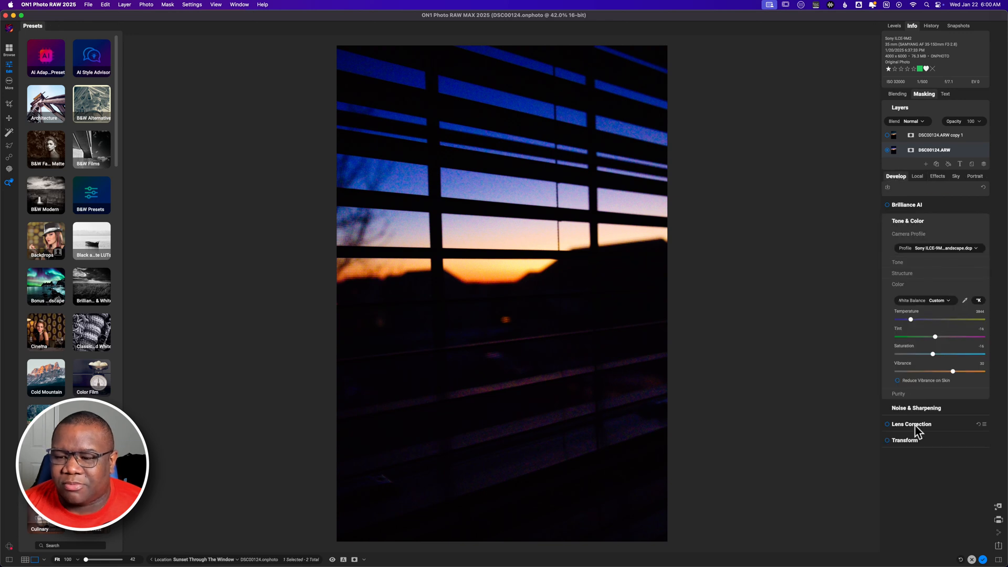
click(922, 409)
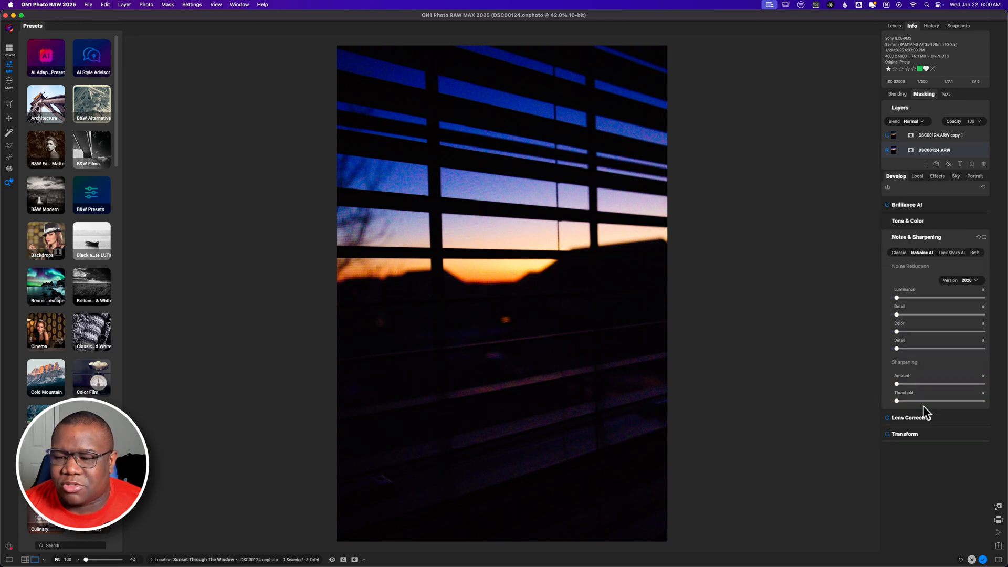
click(920, 251)
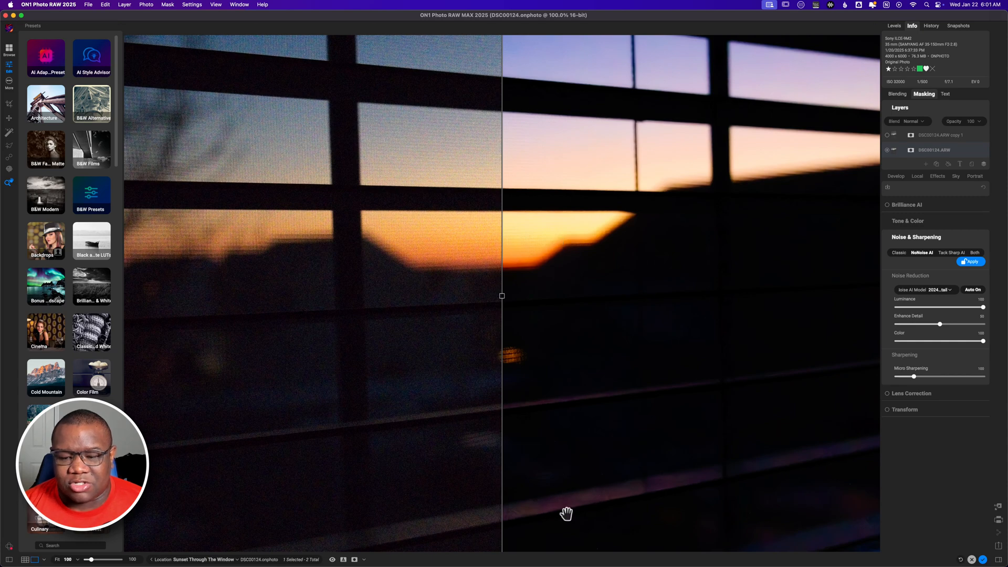
click(556, 259)
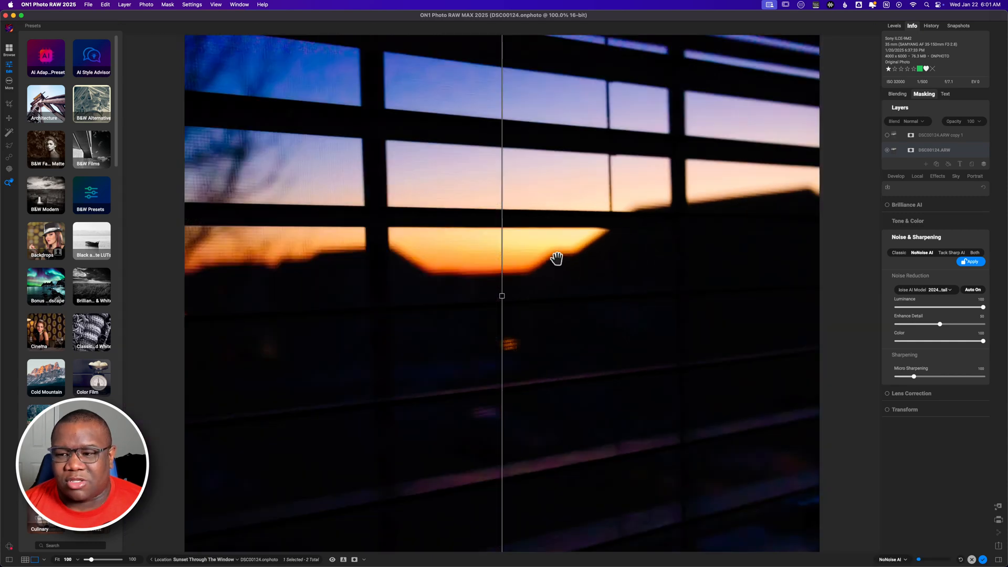
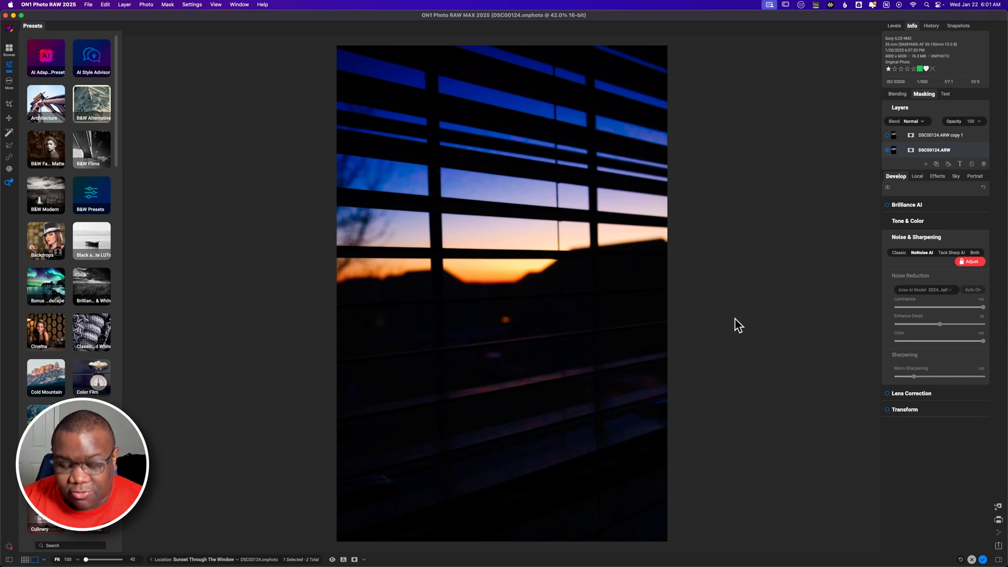
- Compare the photo with all edits switched off and on, and collapse the Noise & Sharpening settings
key(backslash)
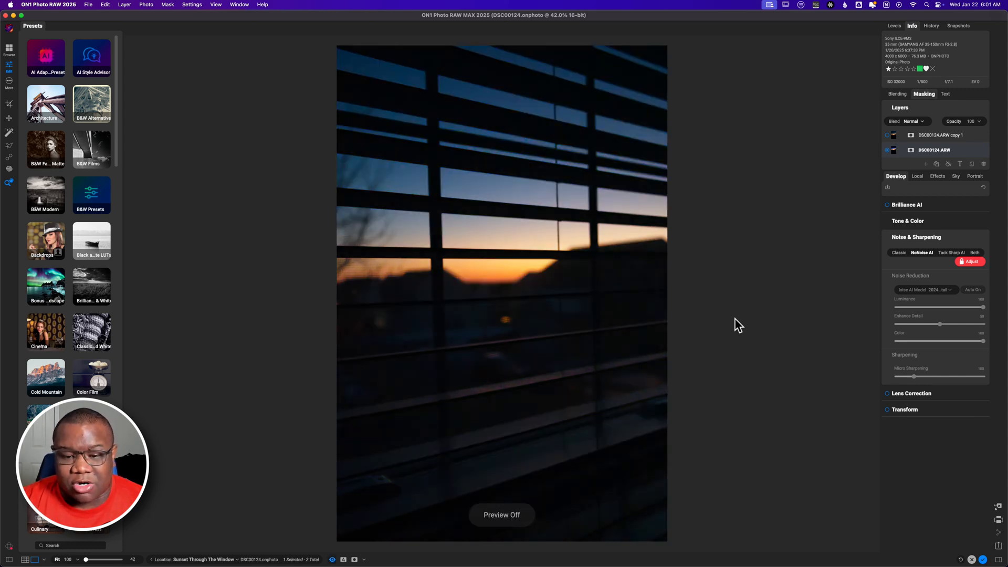
key(backslash)
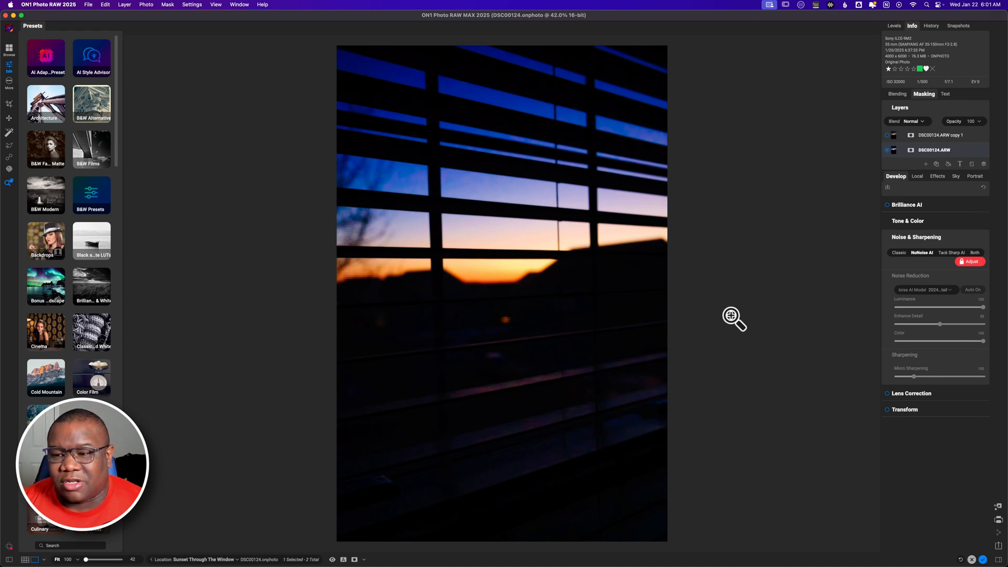
click(904, 238)
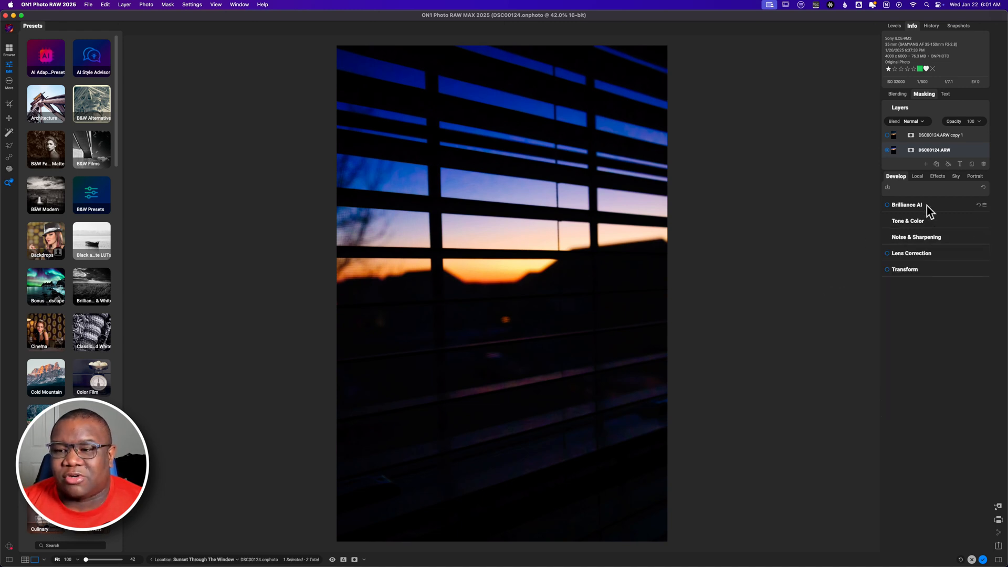
- Add a Textures filter to the photo and choose the Paper texture category
click(936, 176)
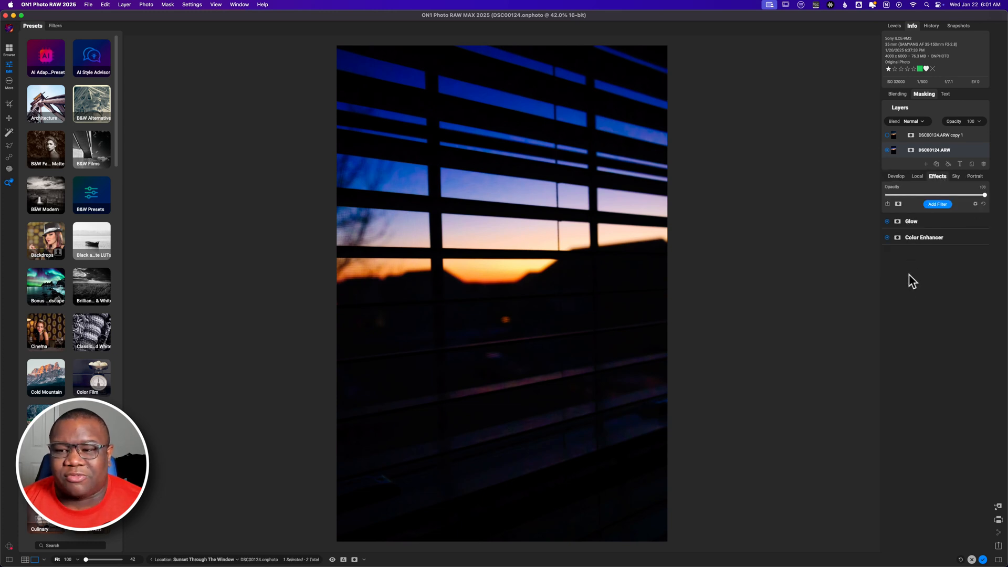
click(934, 206)
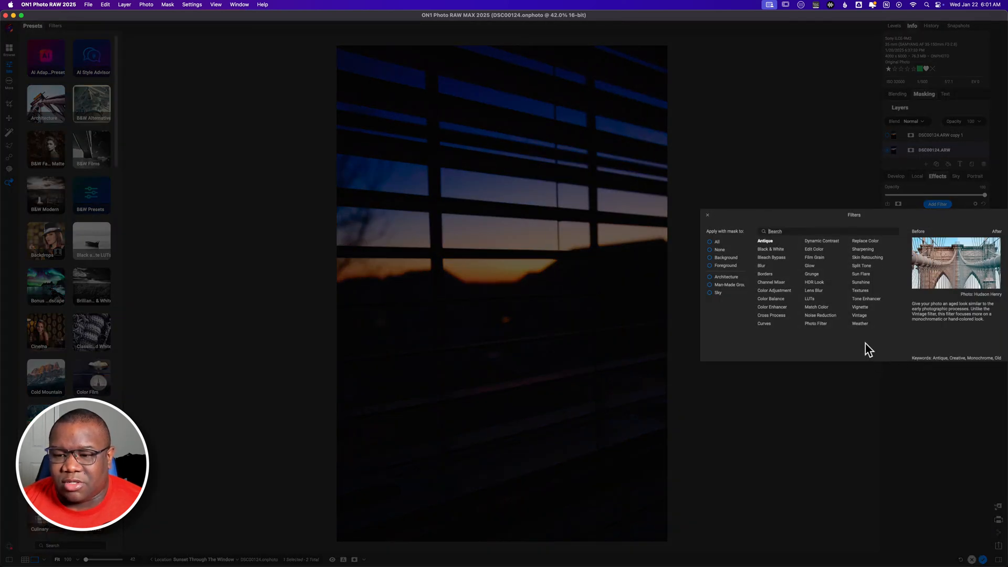
click(859, 290)
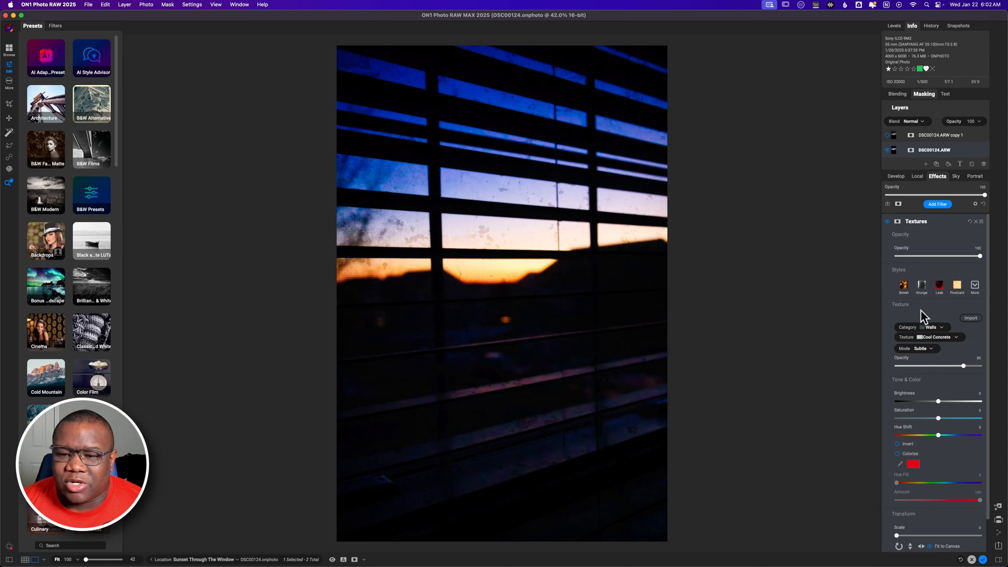
click(942, 329)
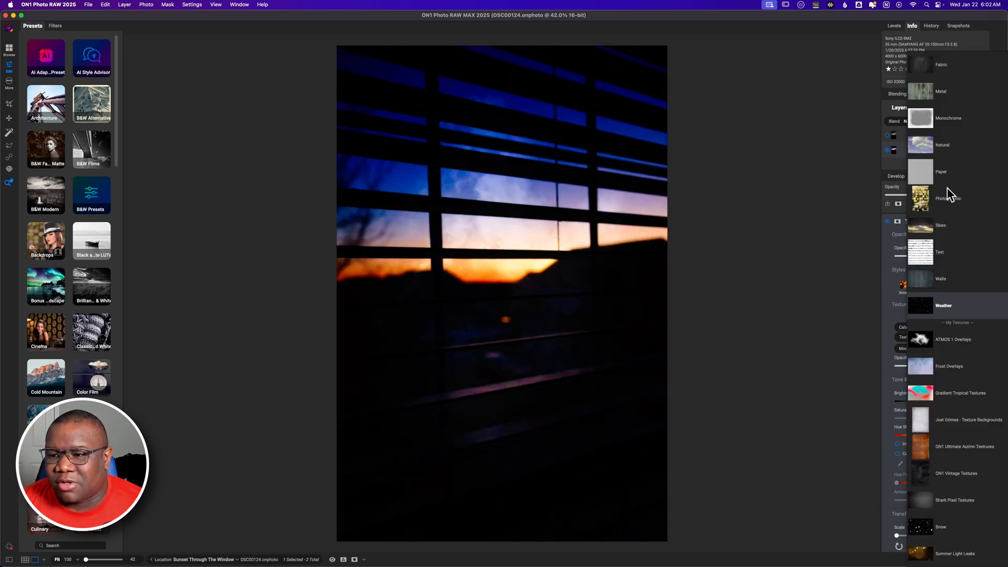
click(927, 173)
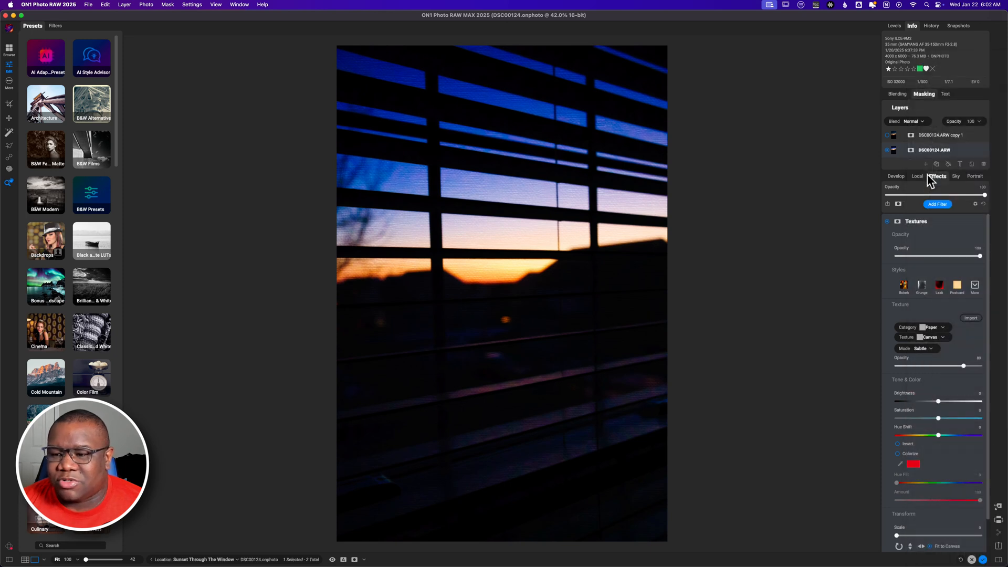
- Choose the Rice Paper Light texture and lower the texture's opacity to about 42
click(944, 338)
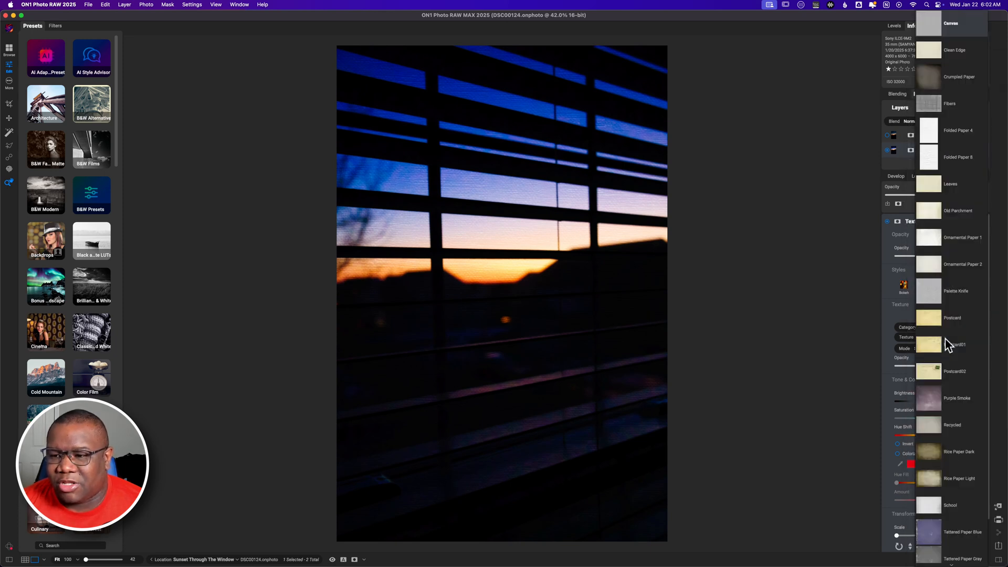
scroll(940, 436, down, 2)
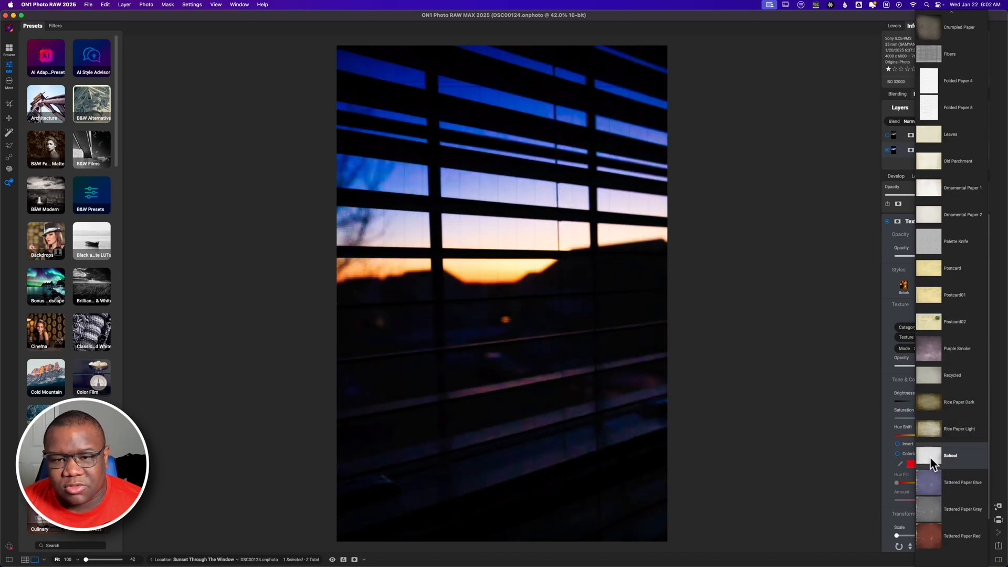
click(928, 427)
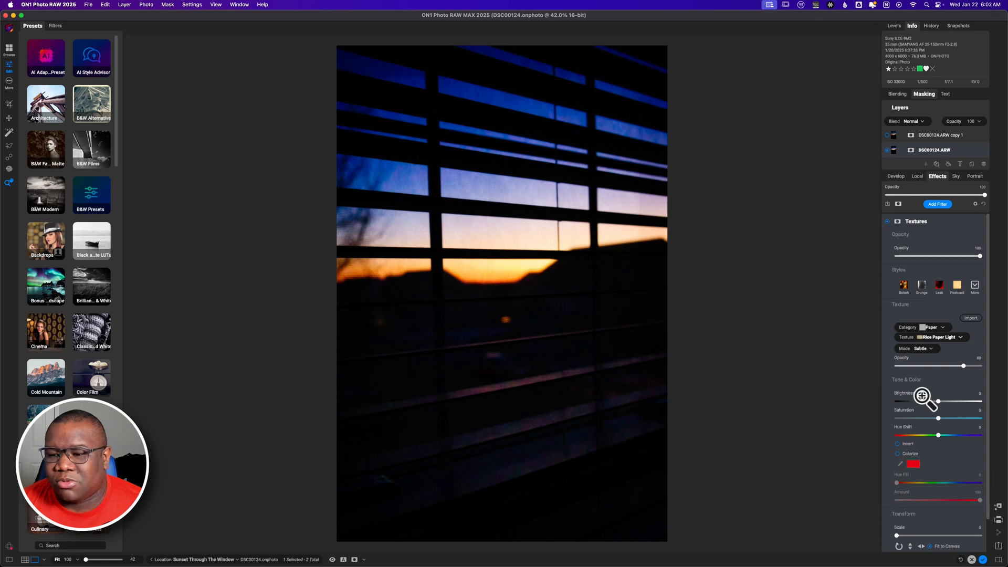
drag(964, 366, 933, 369)
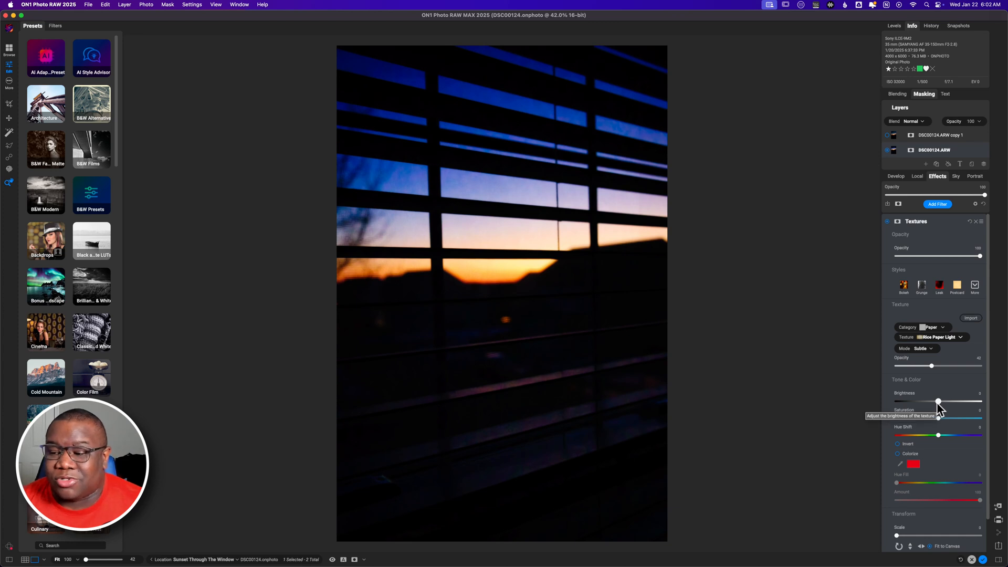
- Compare the photo with the Textures filter switched off and on, leaving the filter enabled
click(888, 222)
click(887, 222)
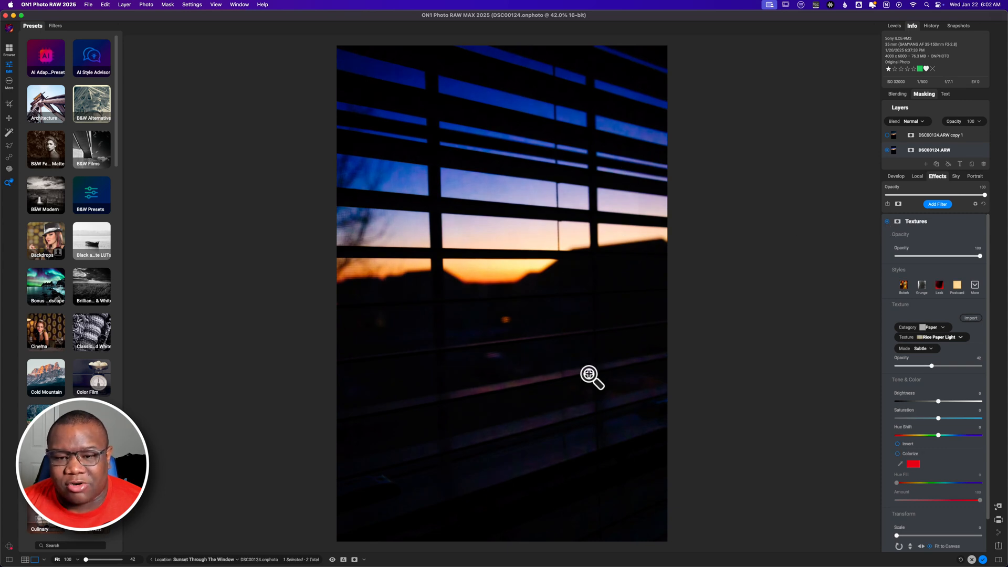
click(887, 222)
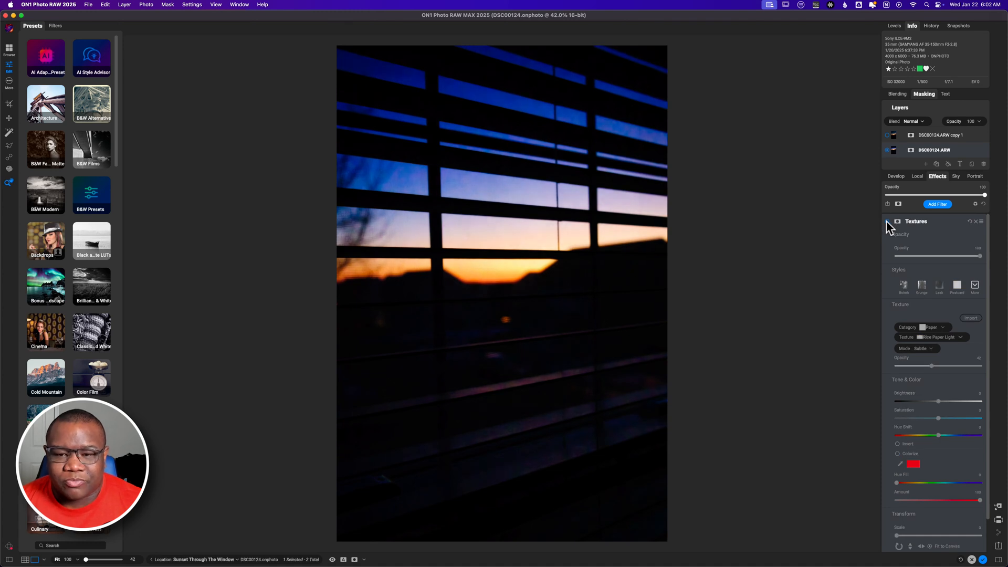
click(888, 221)
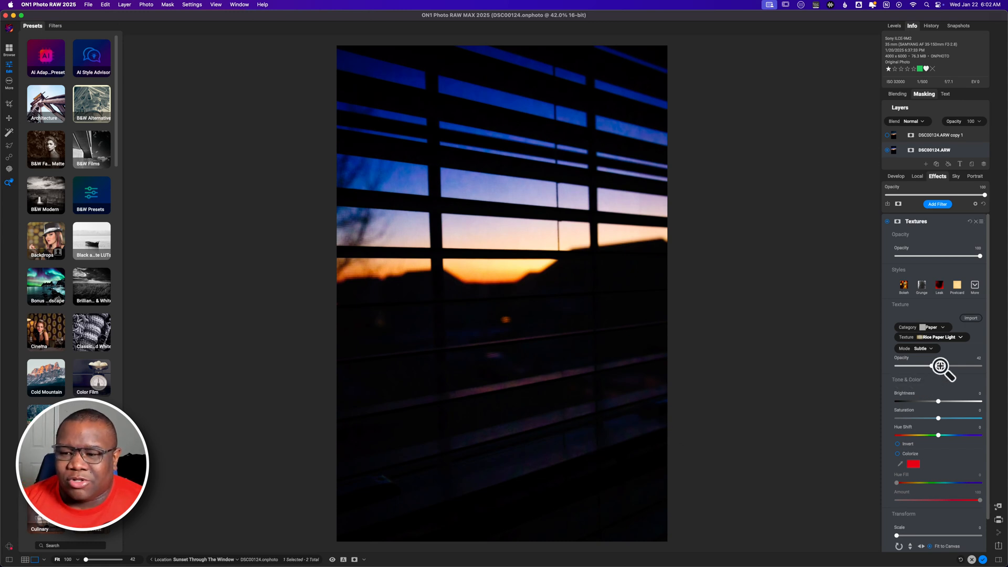
click(887, 221)
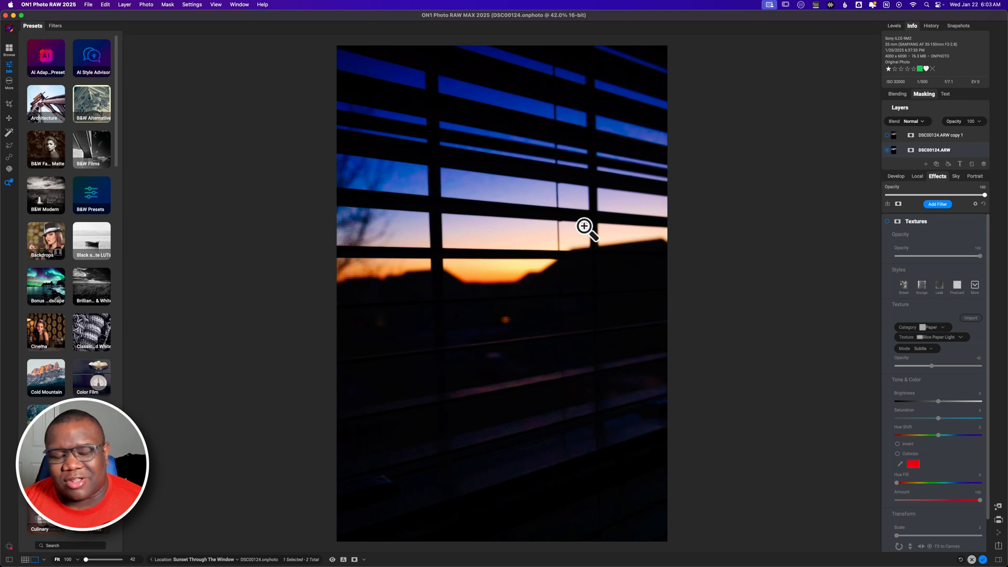
click(887, 221)
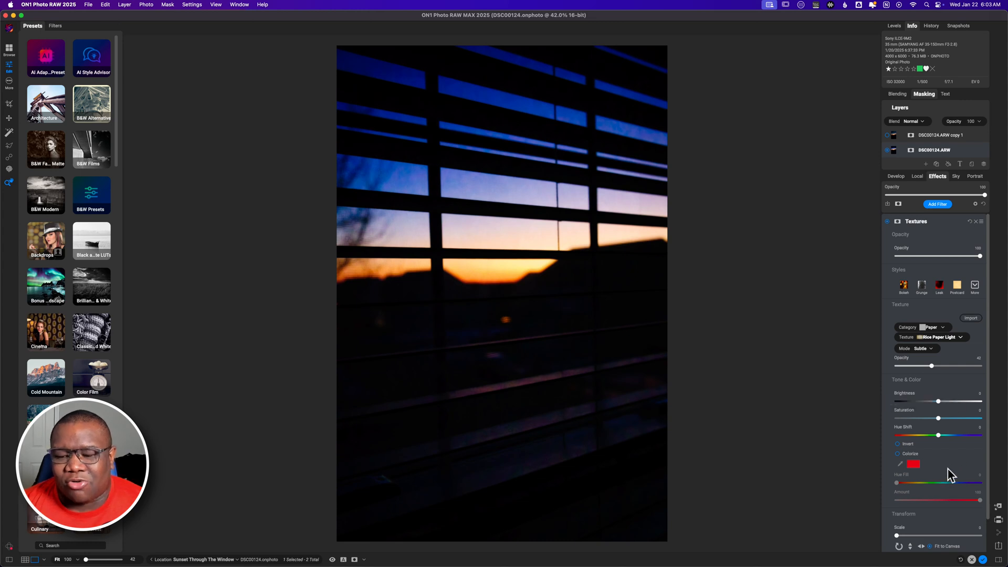
scroll(979, 489, down, 2)
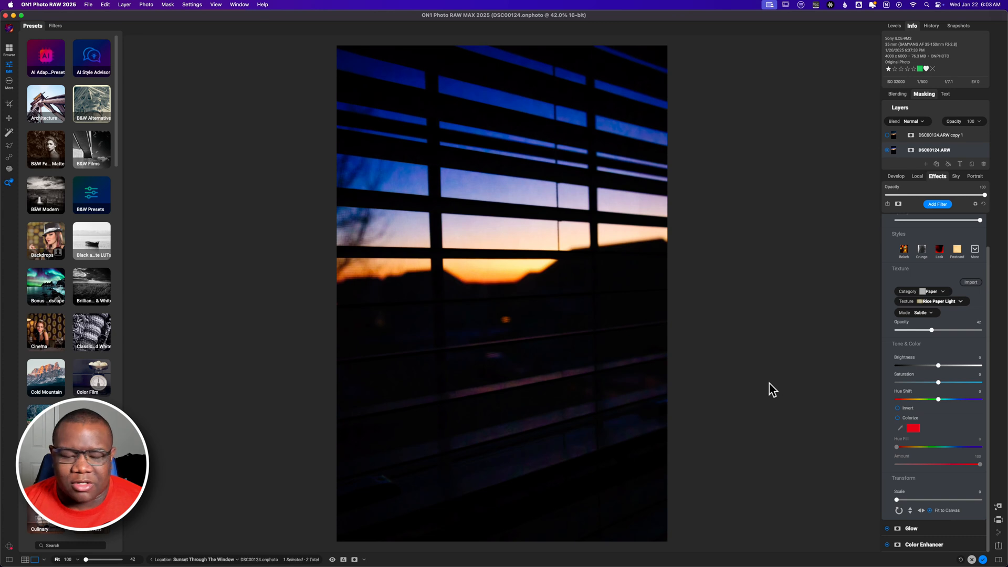
drag(990, 375, 994, 337)
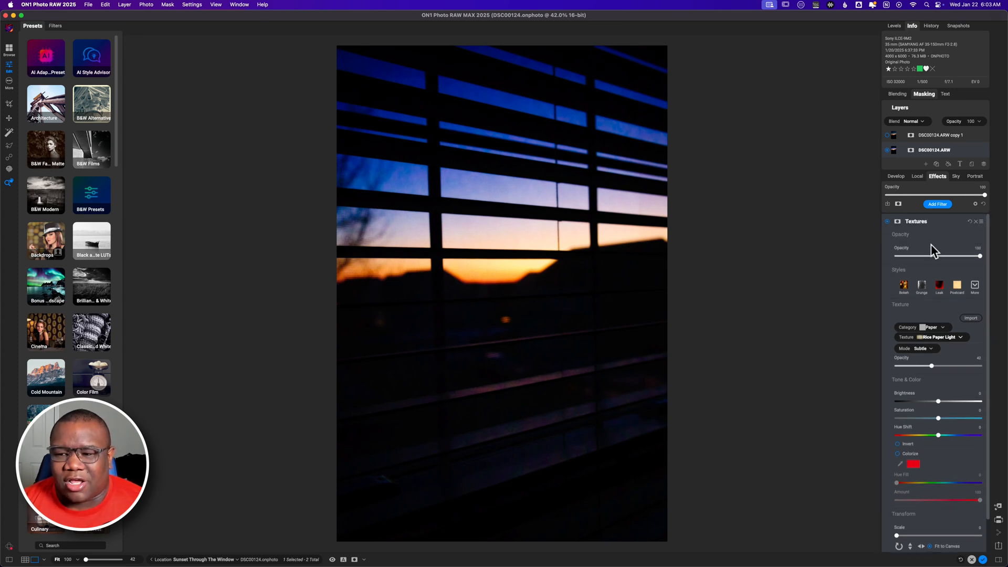
click(887, 222)
click(887, 222)
click(887, 221)
click(887, 222)
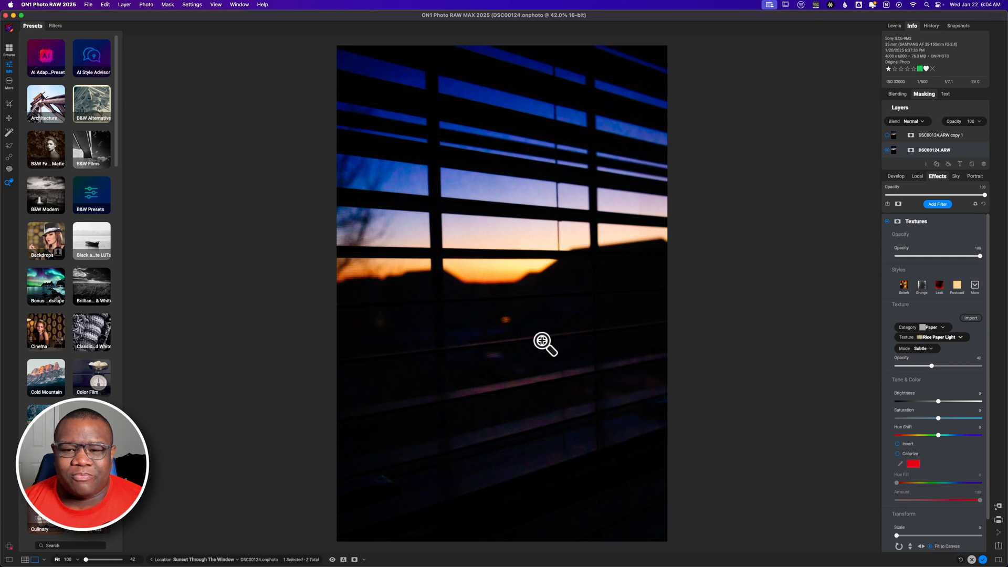
- Save the current edit of the photo as a new snapshot named Edit 2
click(934, 26)
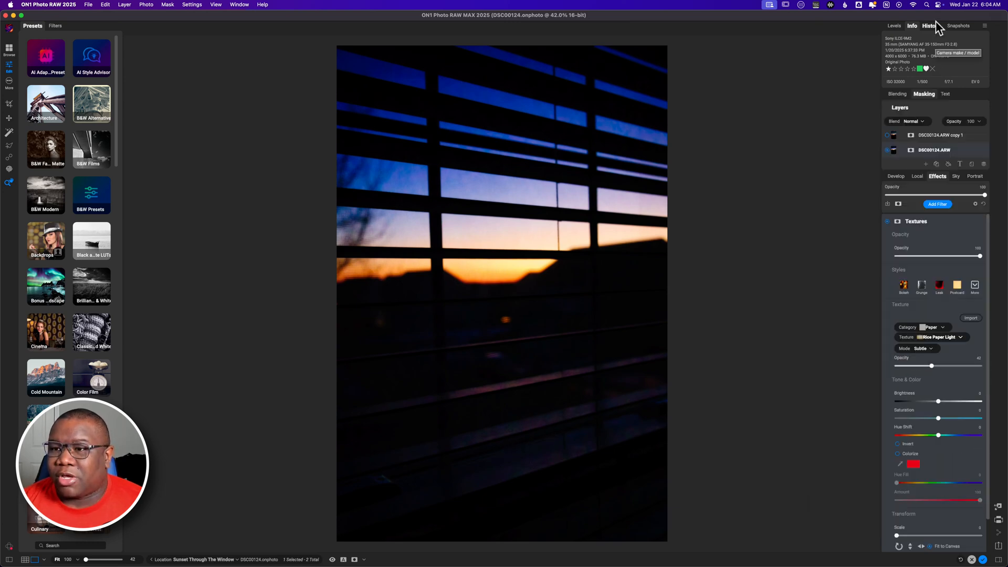
click(958, 26)
click(965, 82)
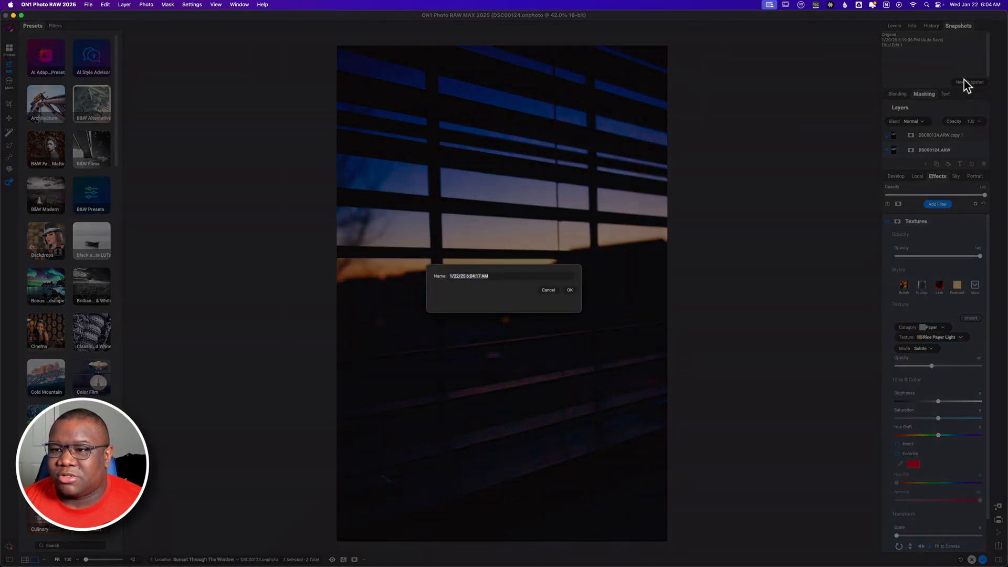
text(Edit 2)
key(Return)
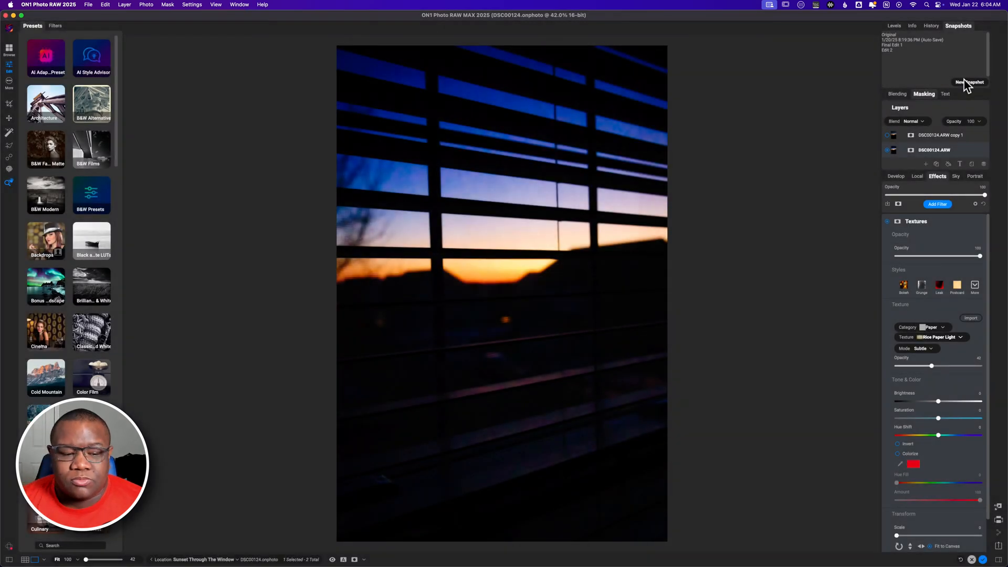